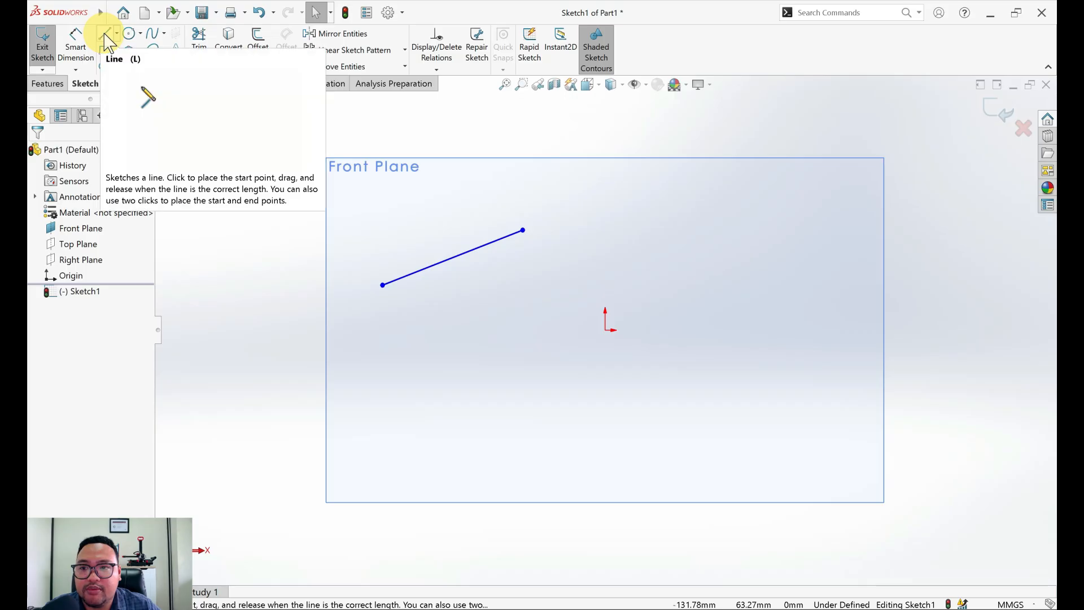
# - Sketch a closed near-square of four connected lines, about 30.5 mm wide and 30.8 mm high, right of the origin
pyautogui.click(106, 37)
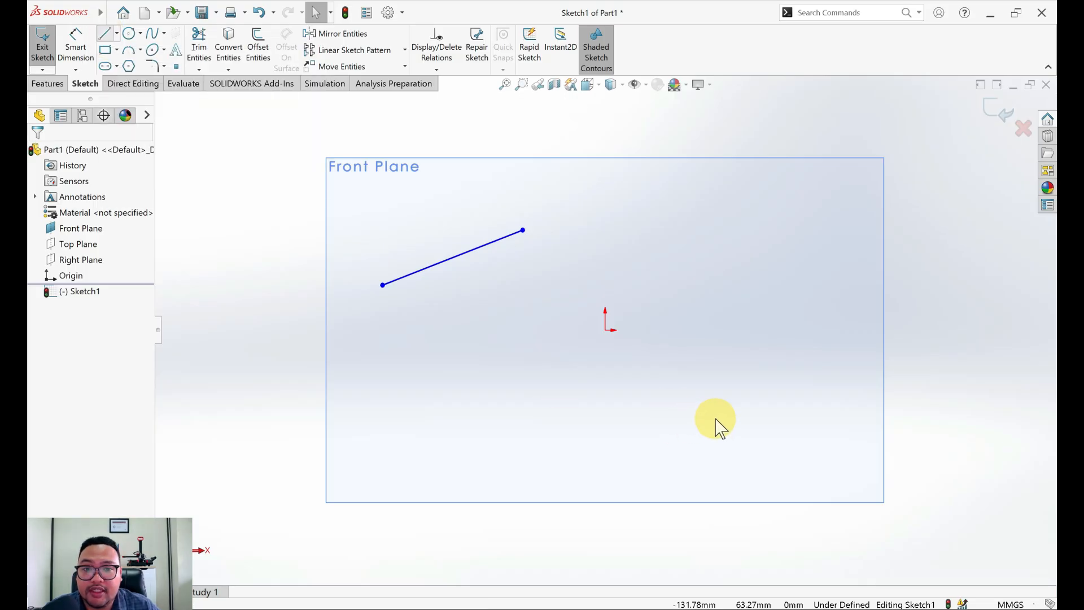
pyautogui.click(757, 399)
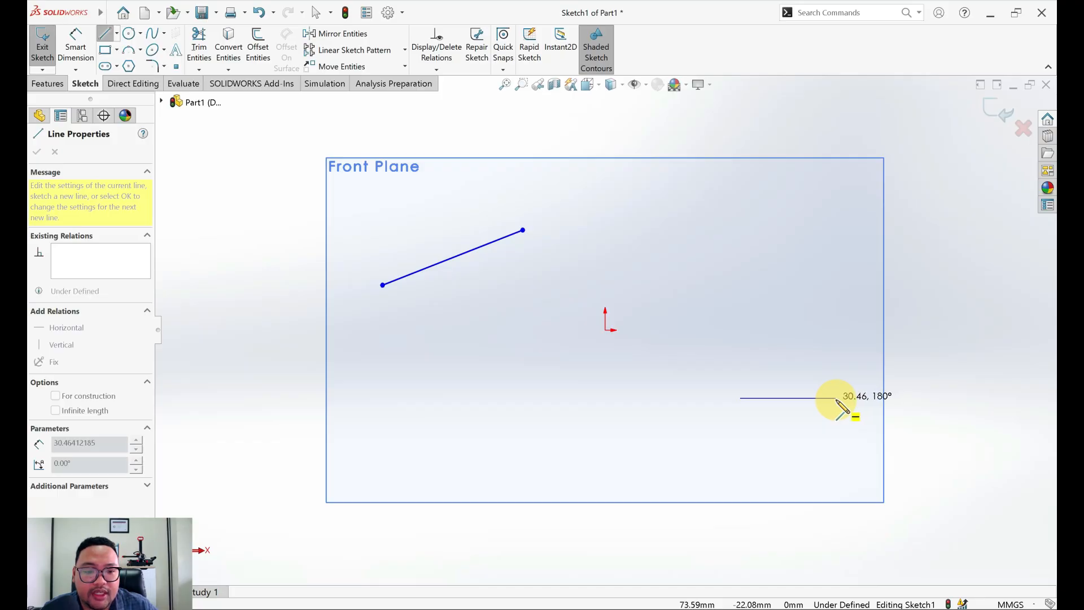
pyautogui.click(836, 398)
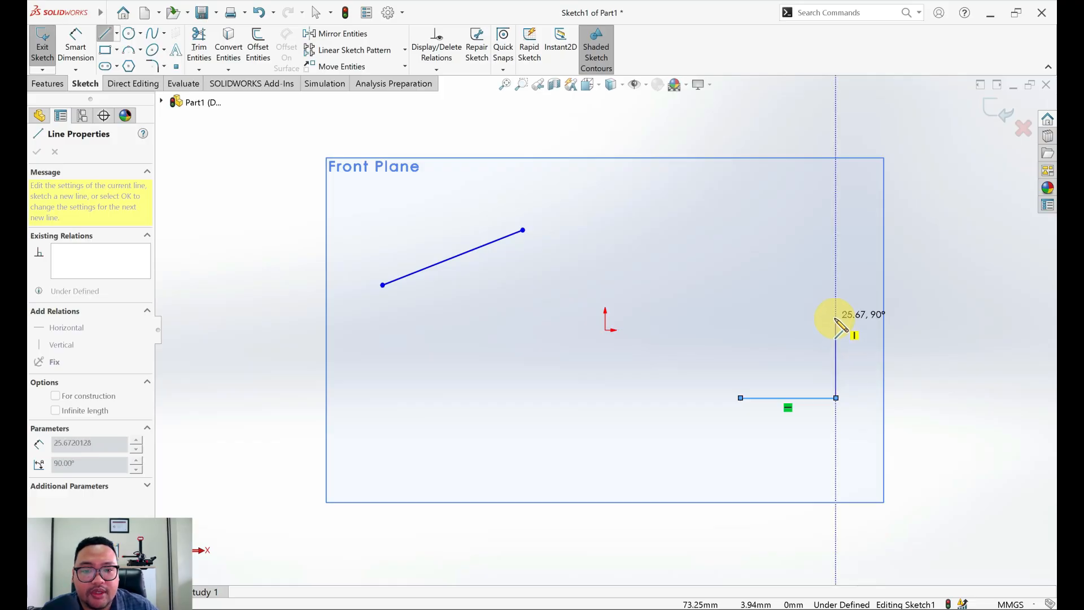
pyautogui.click(836, 301)
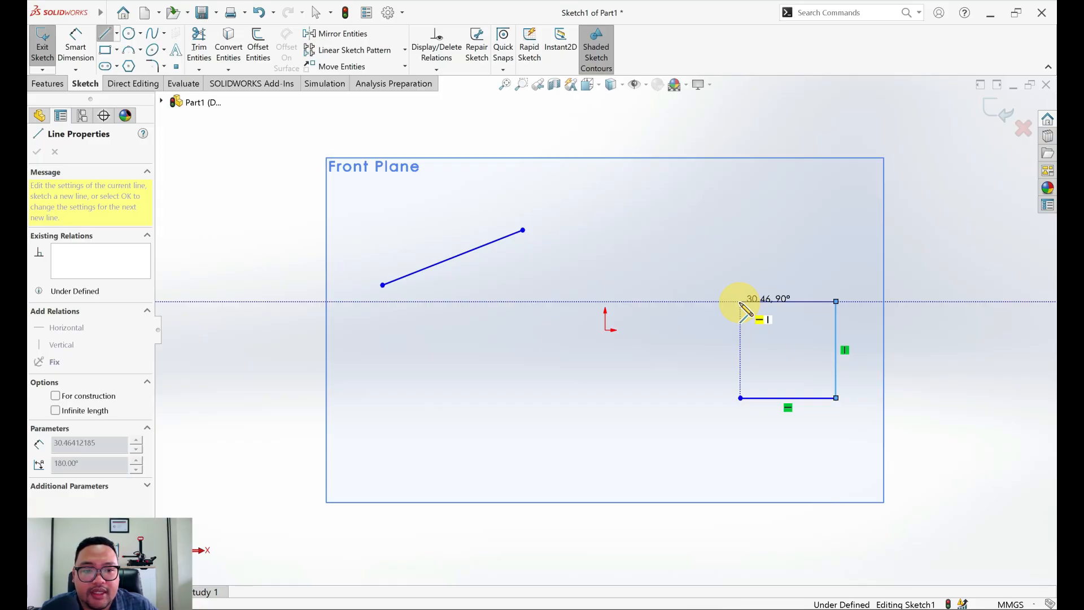
pyautogui.click(740, 301)
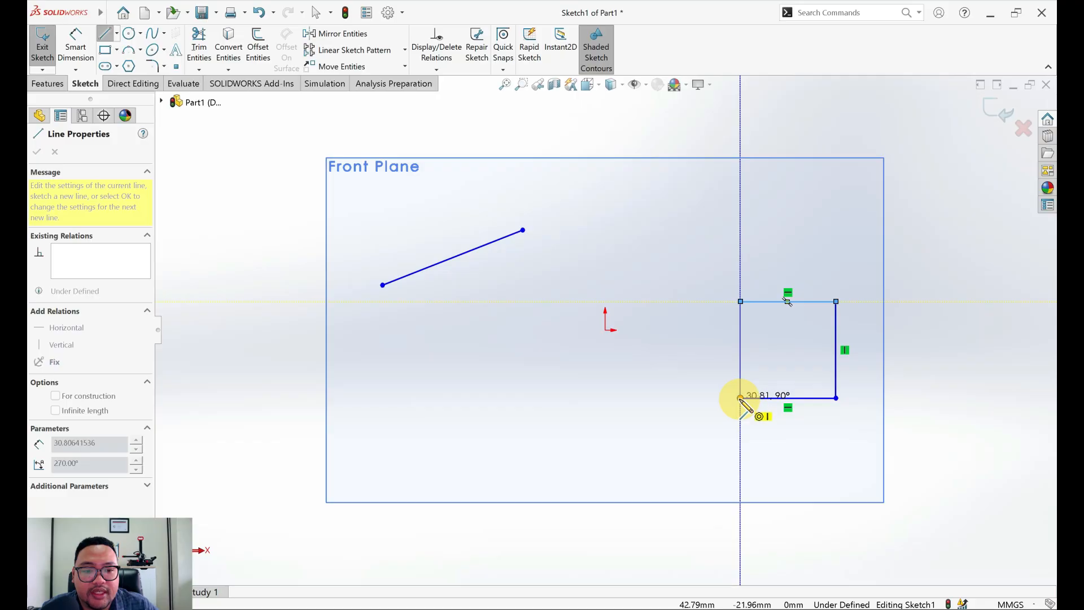
pyautogui.click(740, 398)
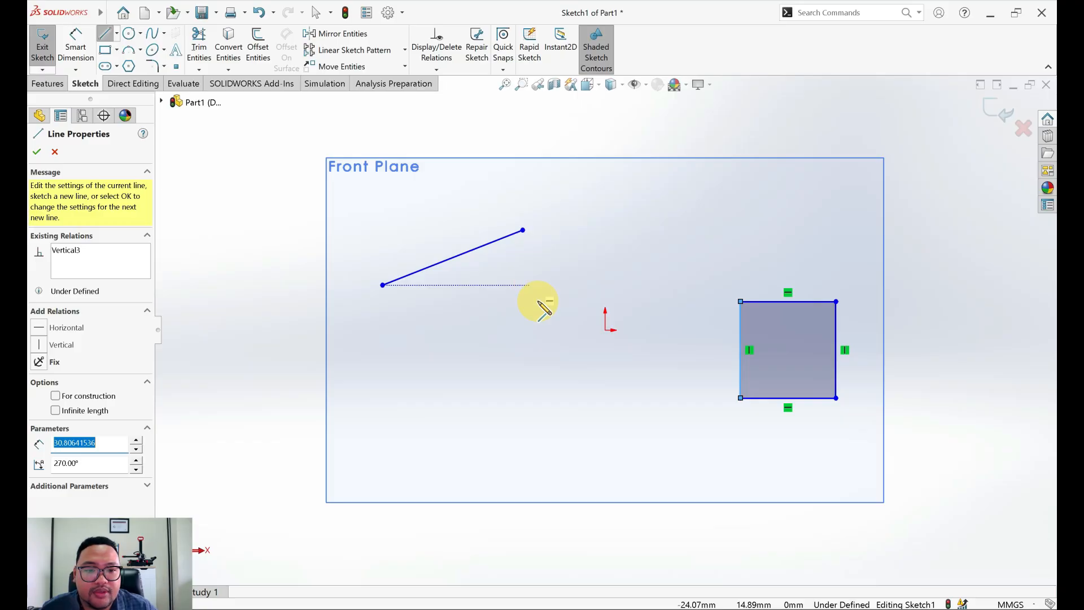
pyautogui.press('Escape')
pyautogui.press('Escape')
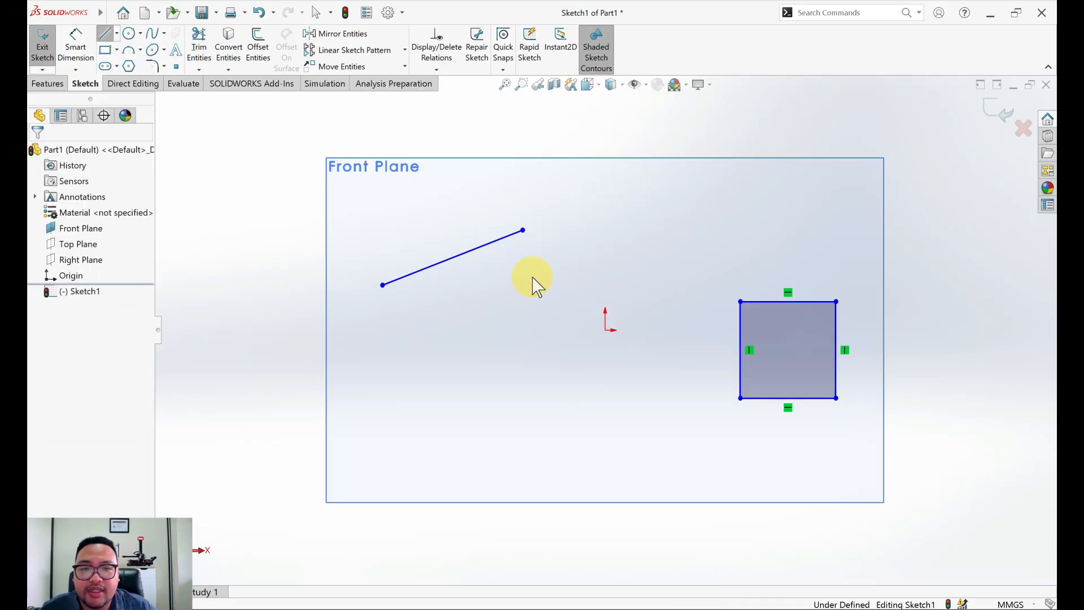
# - Sketch a center-defined circle with a radius of about 10.6 mm above the origin, between the slanted line and the square
pyautogui.click(129, 33)
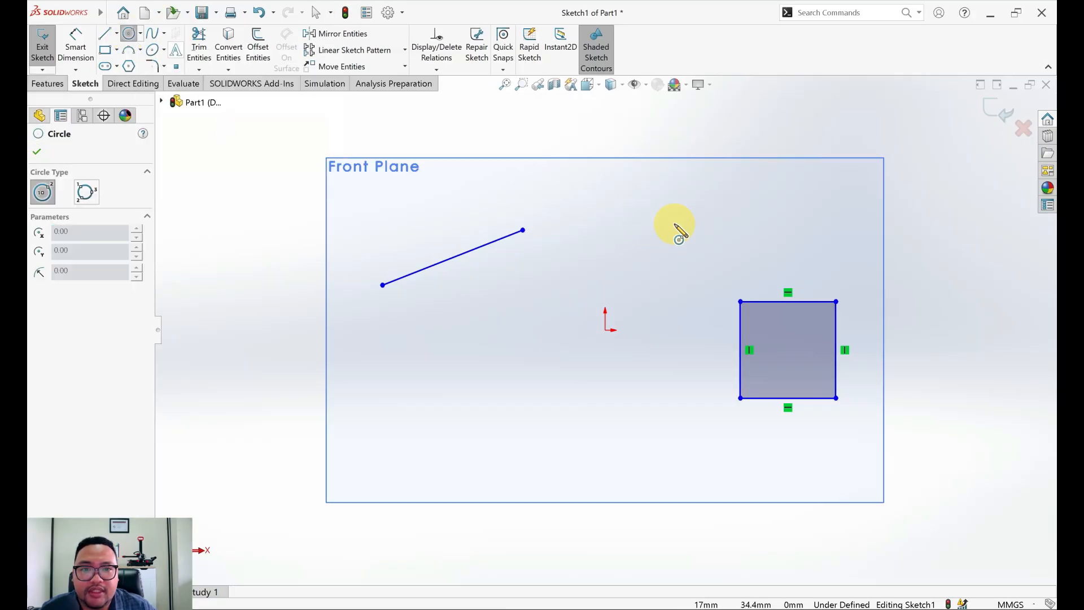
pyautogui.click(641, 222)
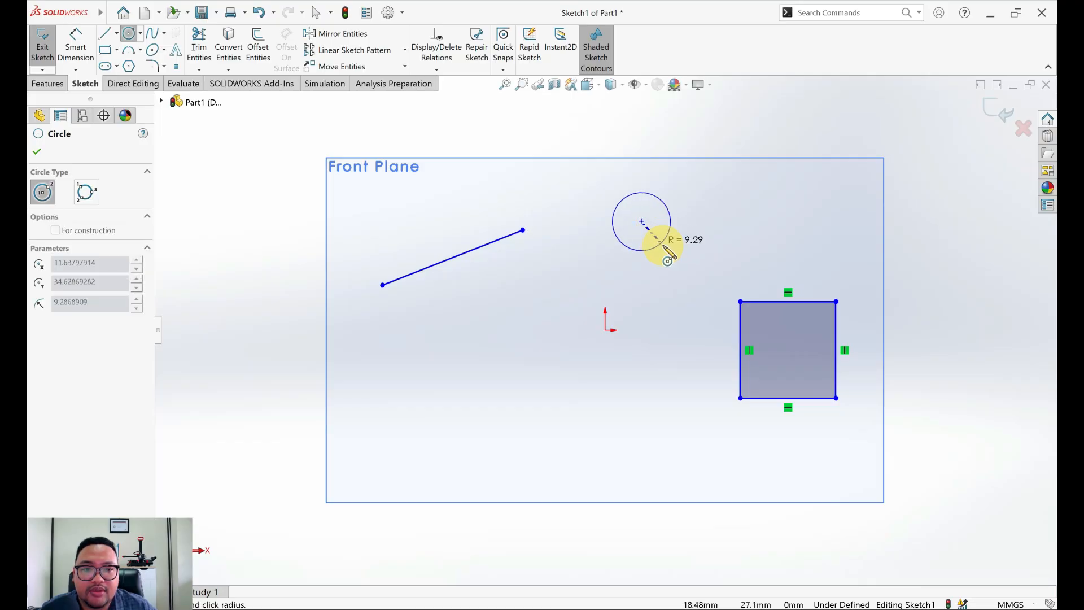
pyautogui.click(661, 247)
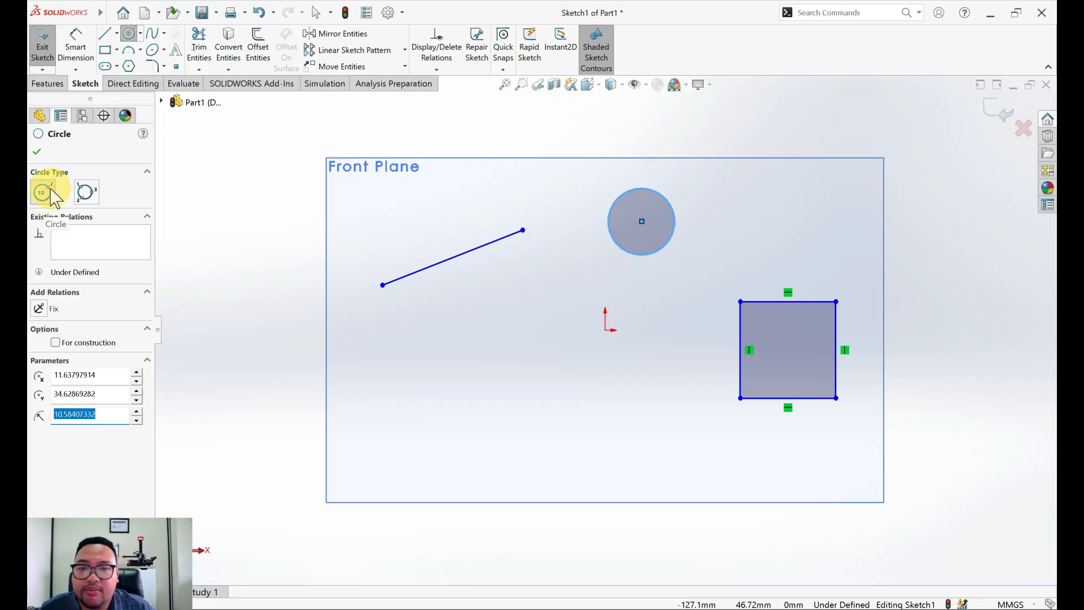
# - Sketch a perimeter circle through three points, with a radius of about 17.4 mm, below the slanted line
pyautogui.click(95, 196)
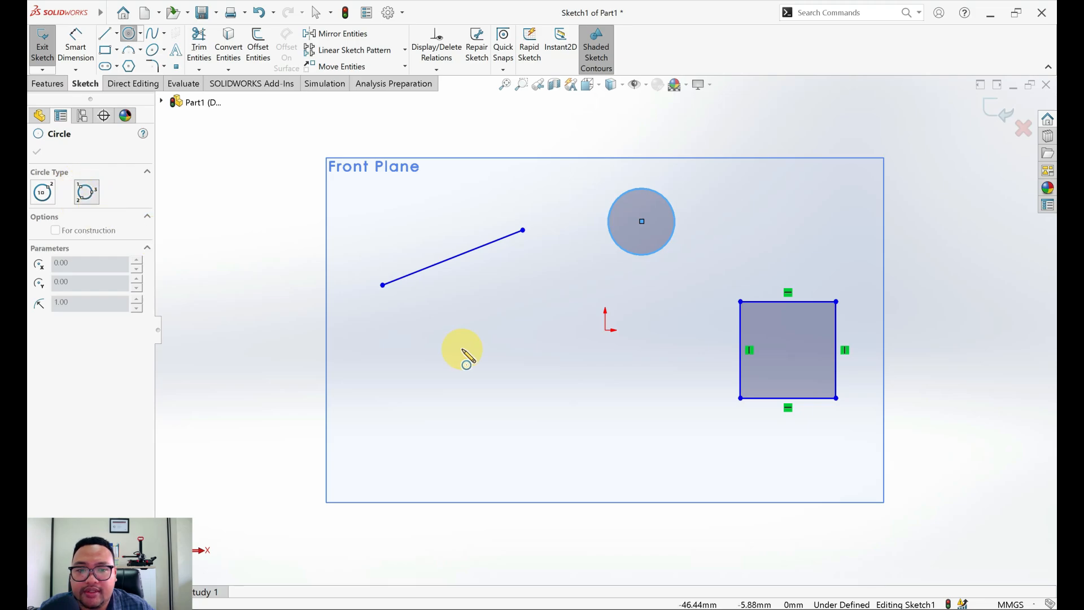
pyautogui.moveTo(493, 345); pyautogui.dragTo(545, 400)
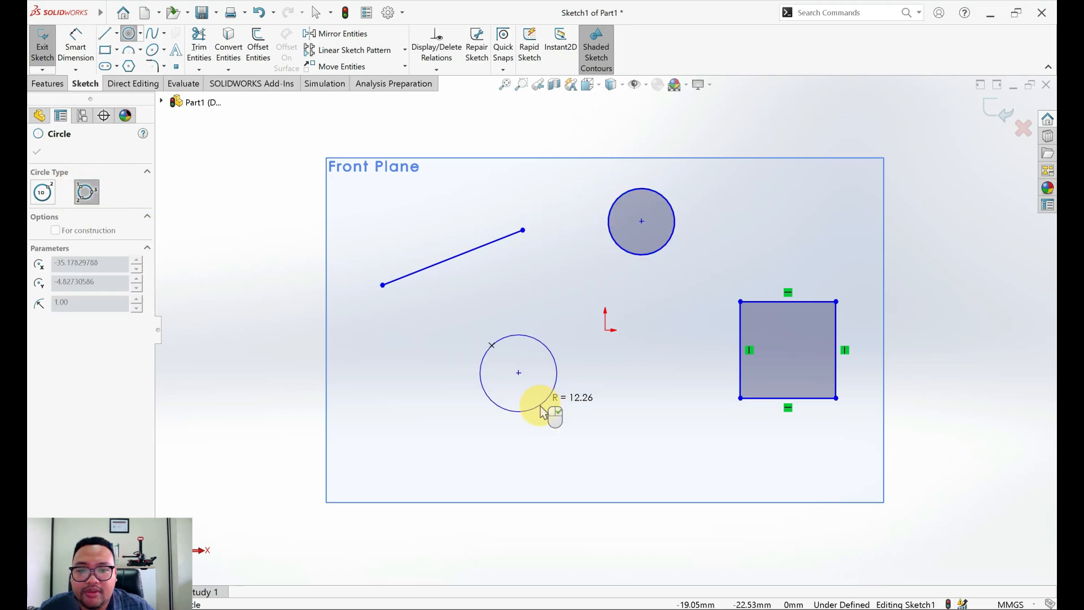
pyautogui.click(452, 442)
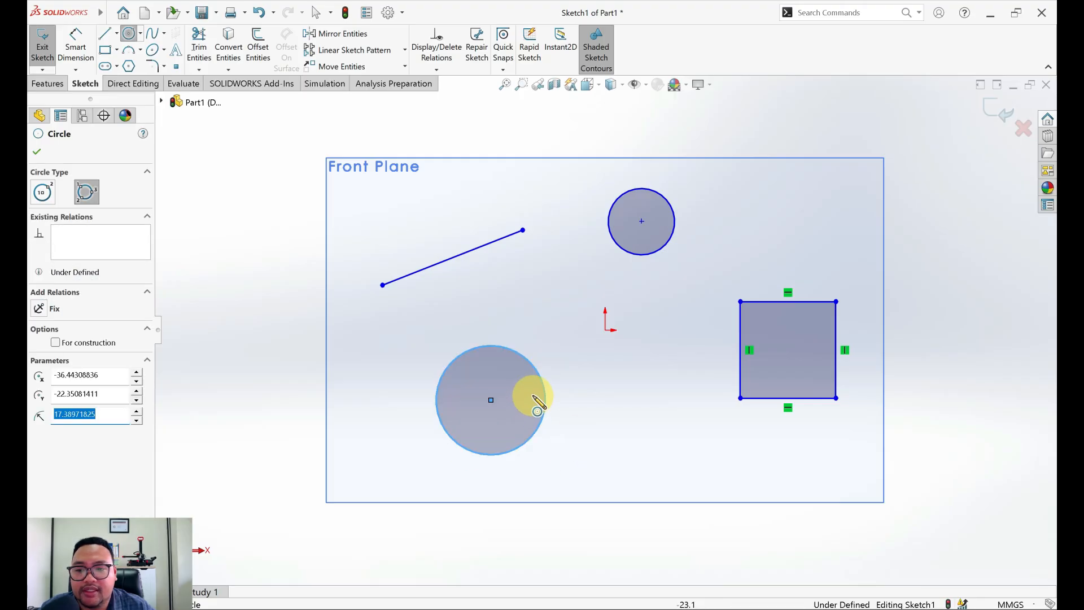
pyautogui.press('Escape')
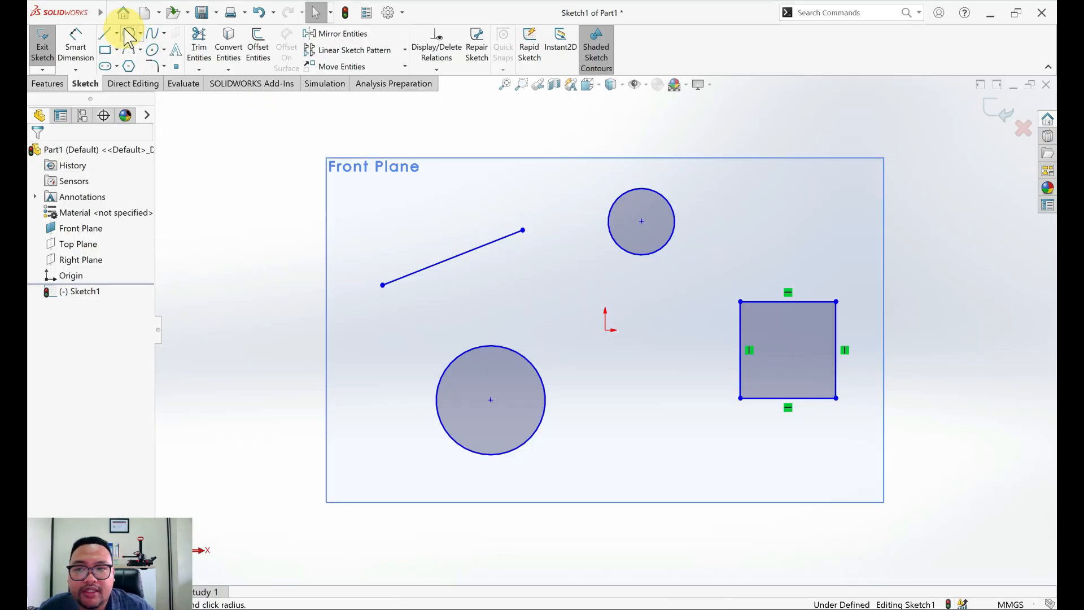
pyautogui.click(128, 33)
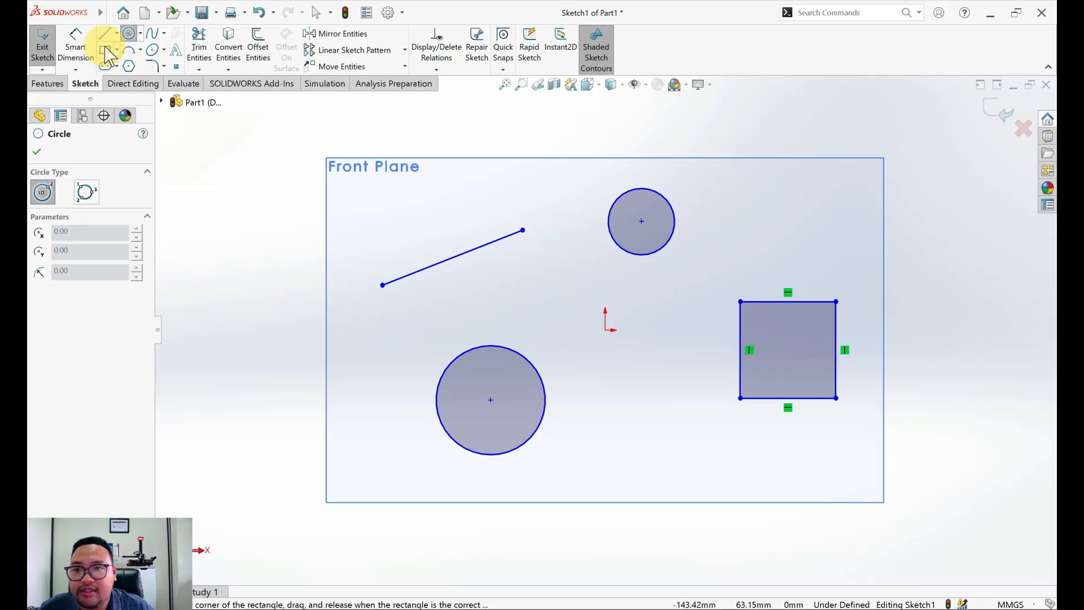
pyautogui.press('Escape')
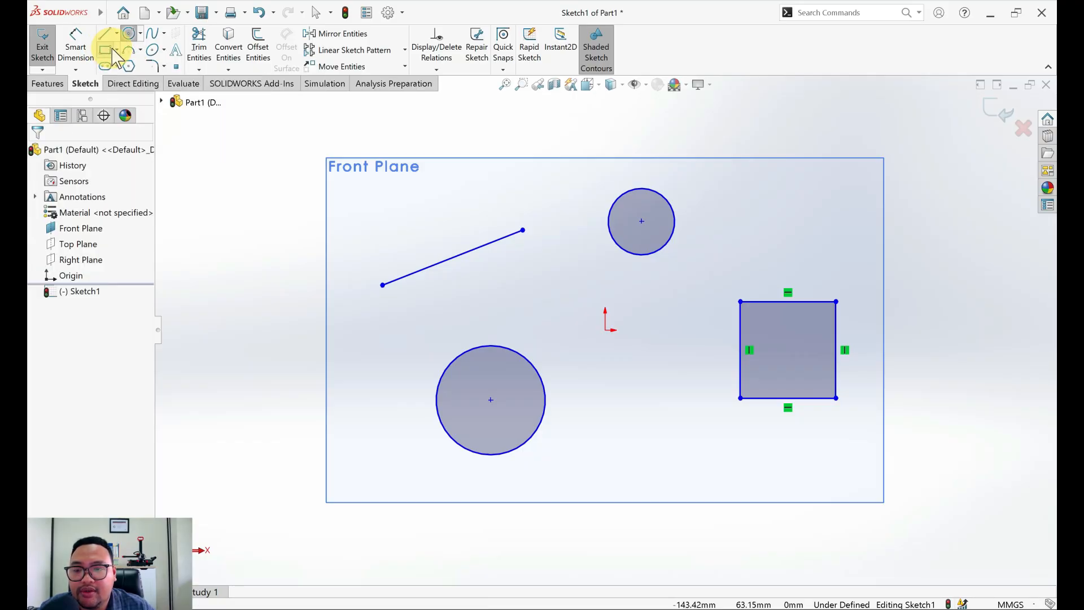
# - Sketch a corner rectangle about 36.9 mm wide and 26.4 mm high below the origin, between the large circle and the square
pyautogui.click(107, 52)
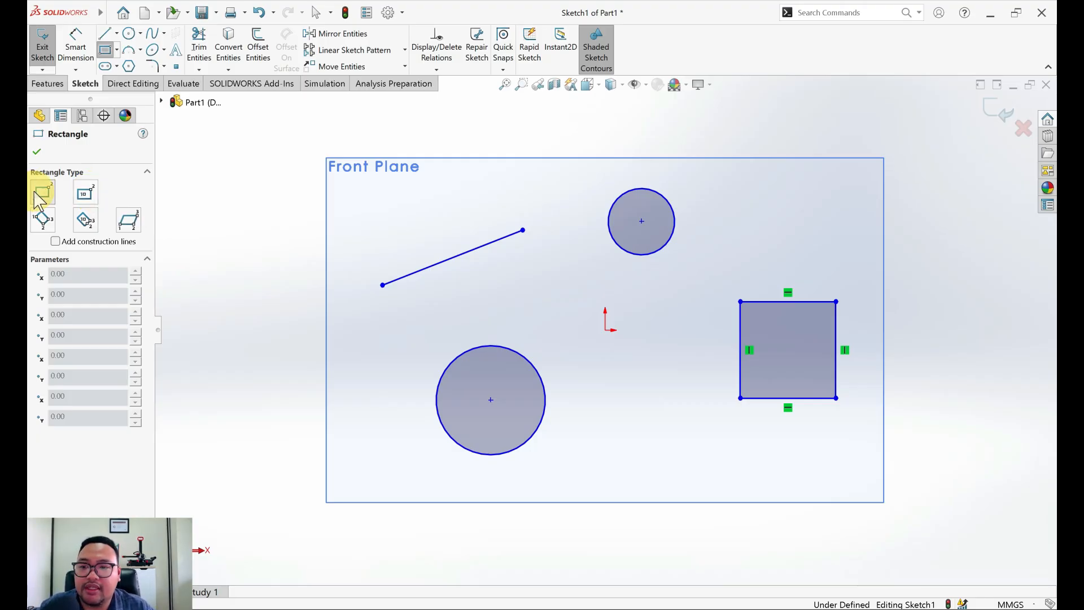
pyautogui.click(584, 474)
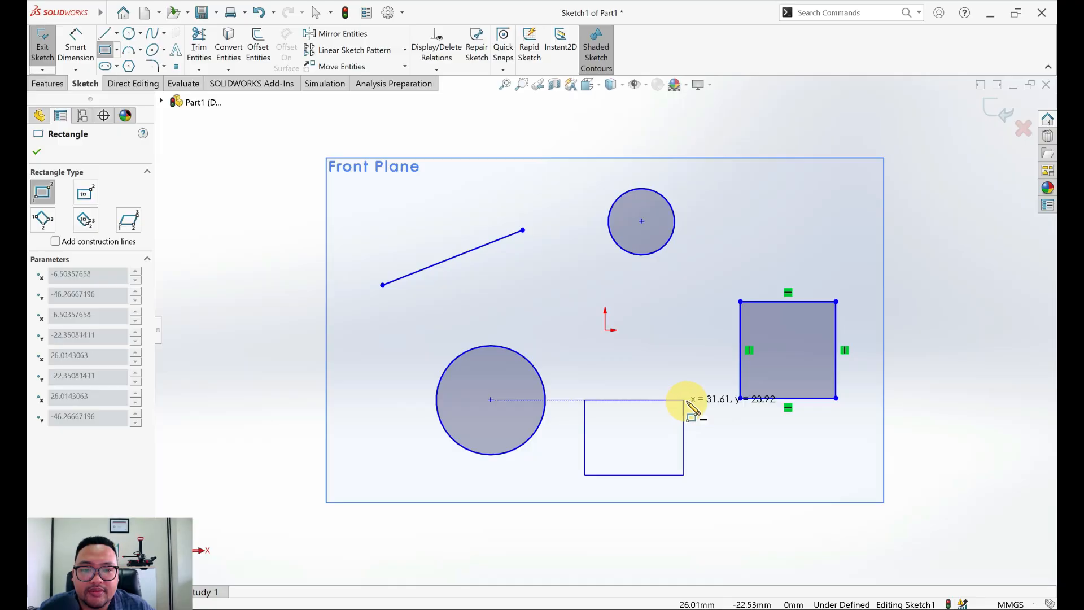
pyautogui.click(700, 392)
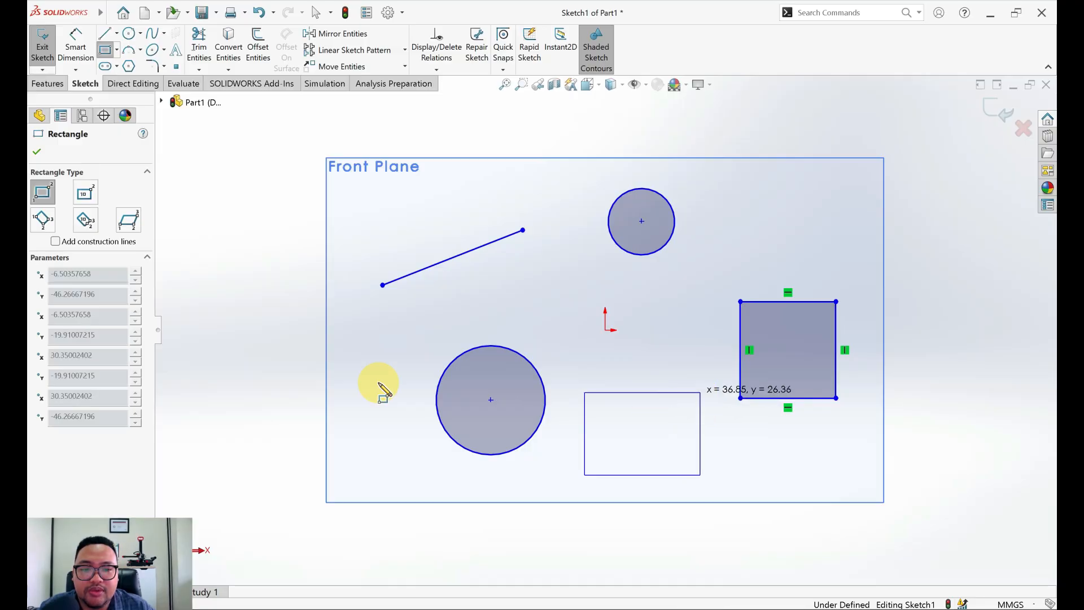
# - Sketch a center rectangle about 36.5 by 24.4 mm to the left of the large circle, overlapping the plane's left border
pyautogui.click(86, 194)
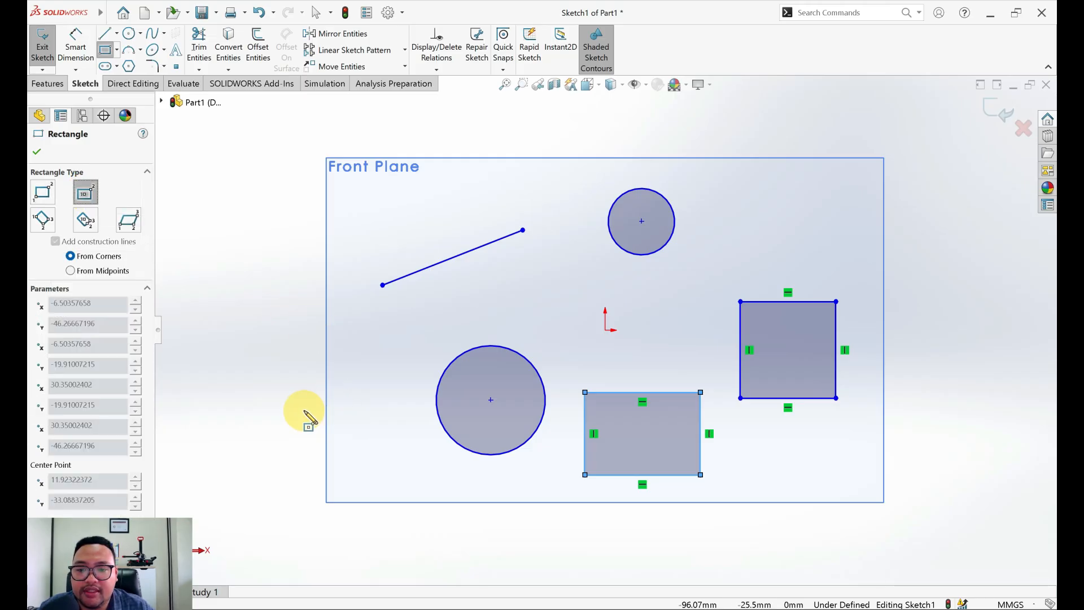
pyautogui.click(304, 411)
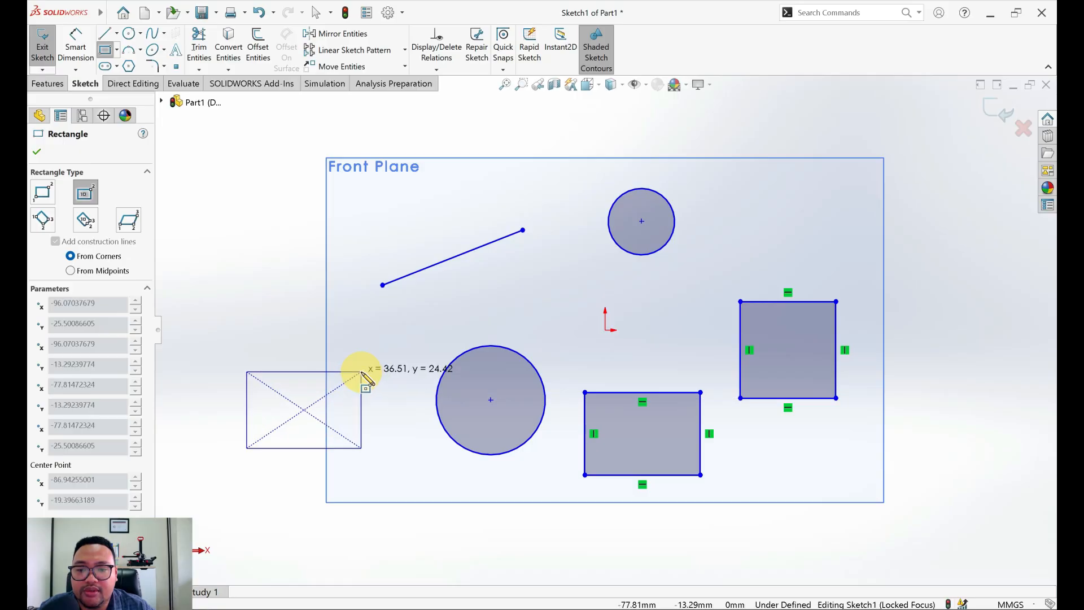
pyautogui.click(361, 371)
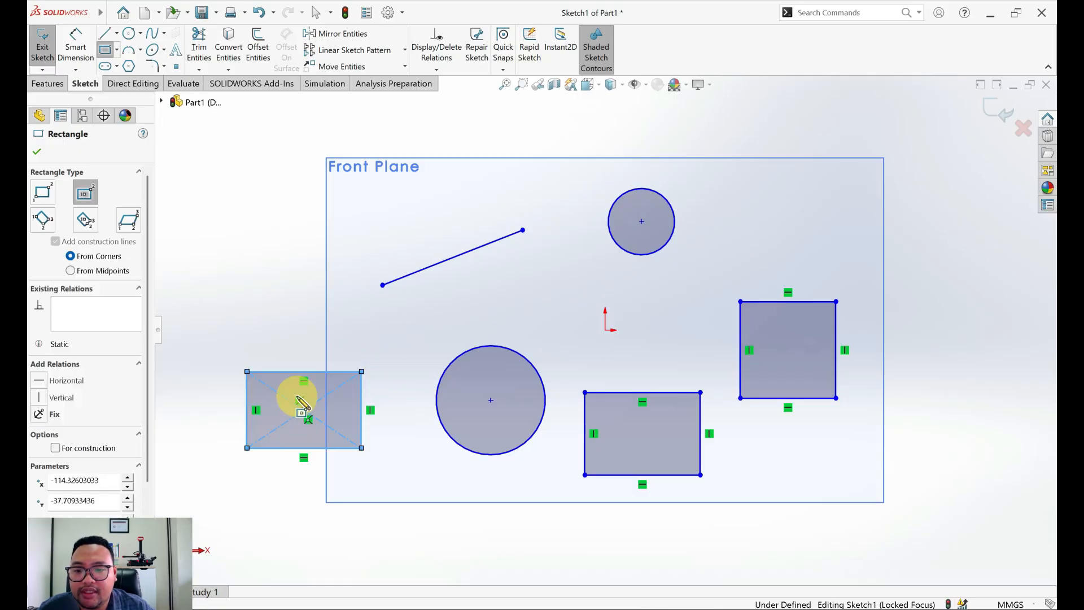
pyautogui.press('Escape')
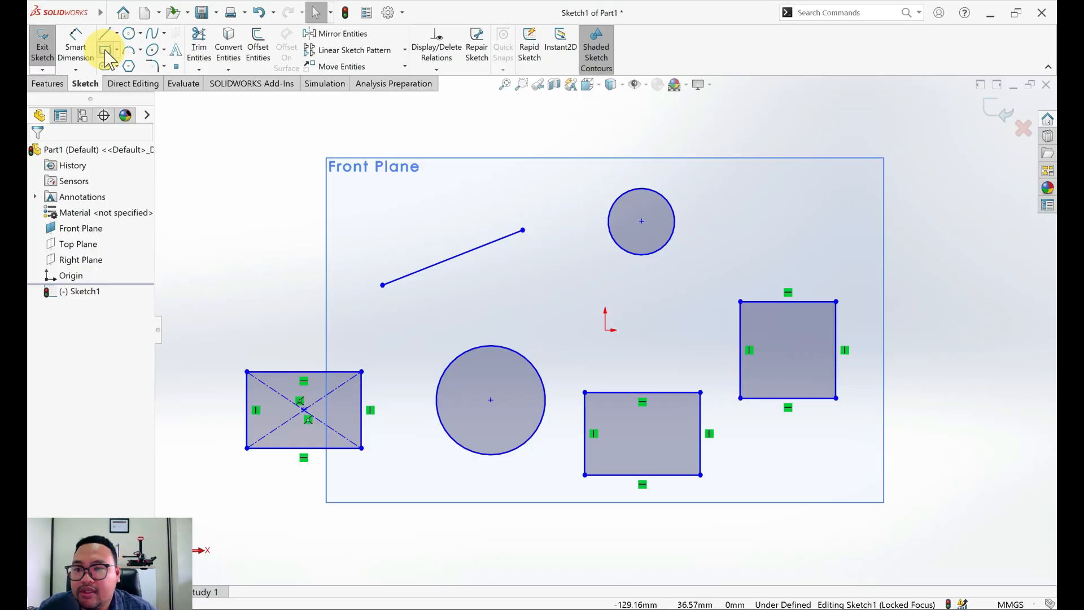
# - Sketch a tilted 3 Point Corner Rectangle above the center rectangle, with its first edge about 34.7 mm long at about 55°
pyautogui.click(108, 52)
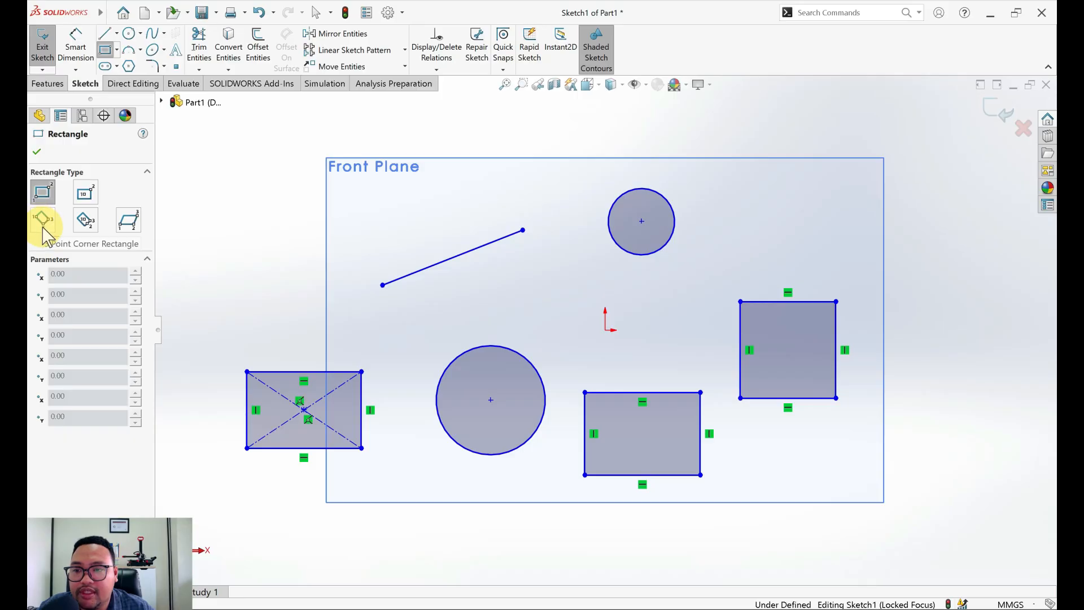
pyautogui.click(44, 220)
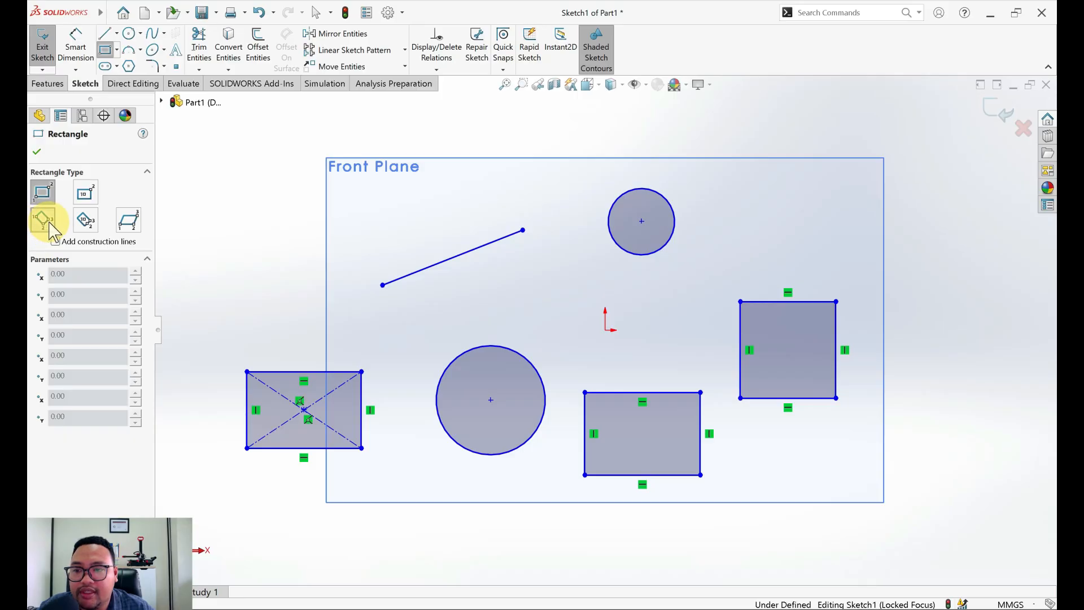
pyautogui.click(204, 213)
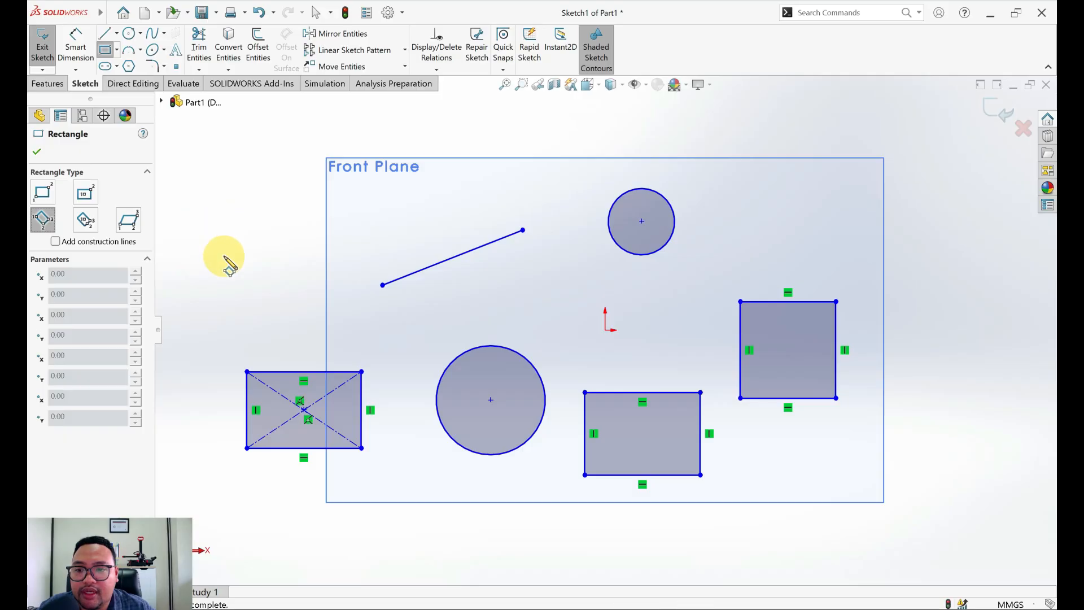
pyautogui.click(266, 302)
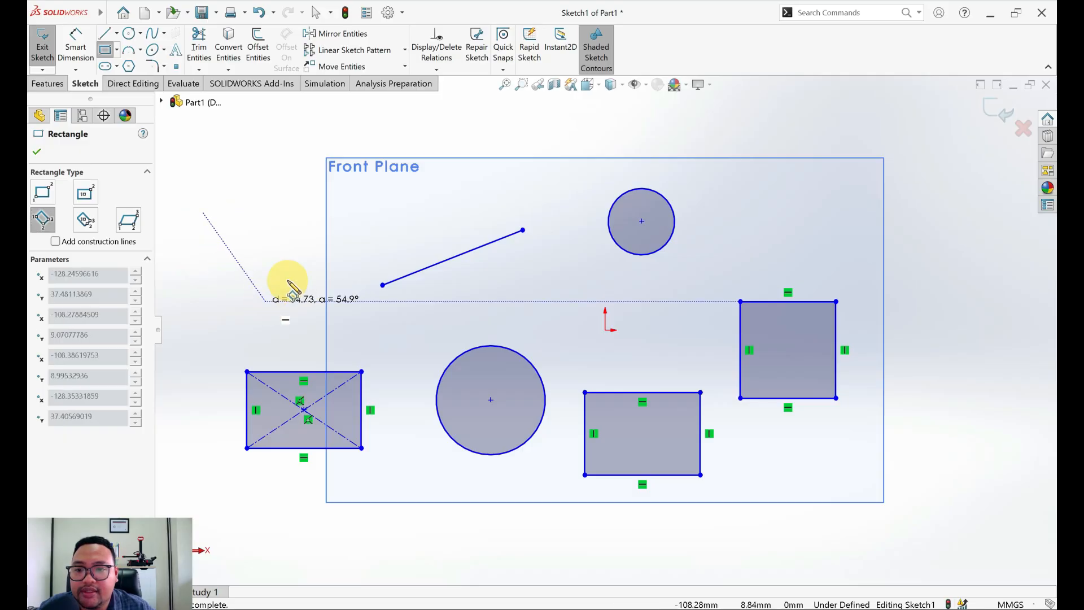
pyautogui.click(316, 265)
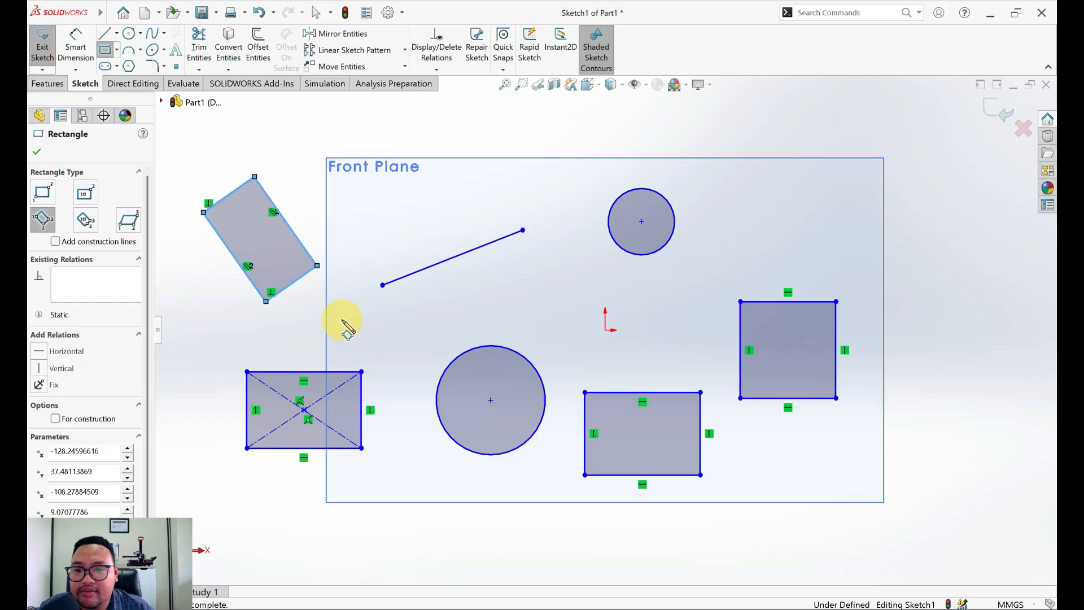
# - Sketch a tilted 3 Point Center Rectangle across the plane's upper-left corner, above the slanted line
pyautogui.click(86, 220)
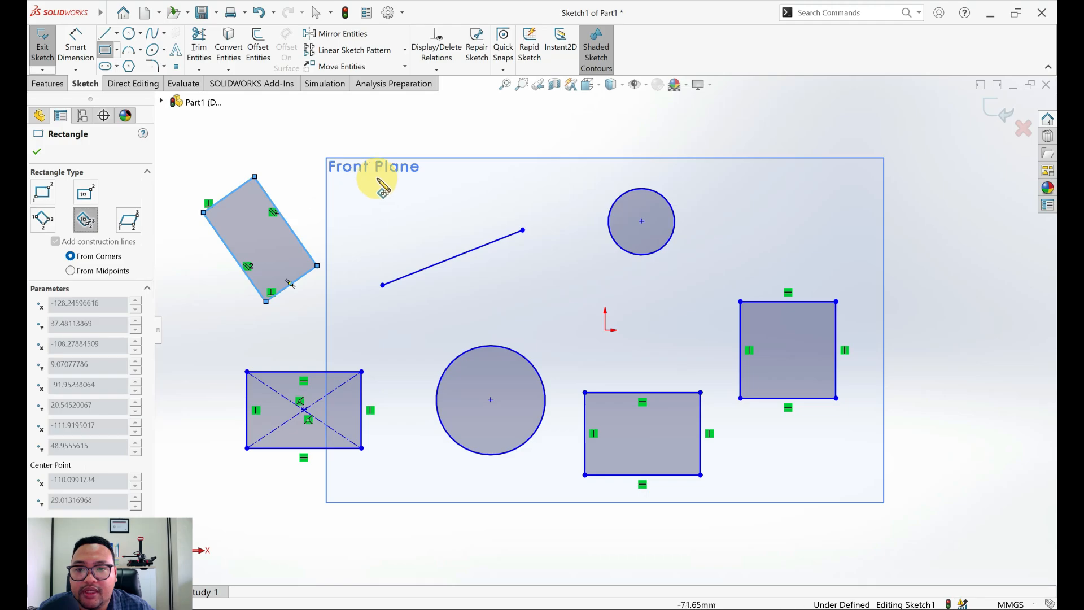
pyautogui.click(366, 173)
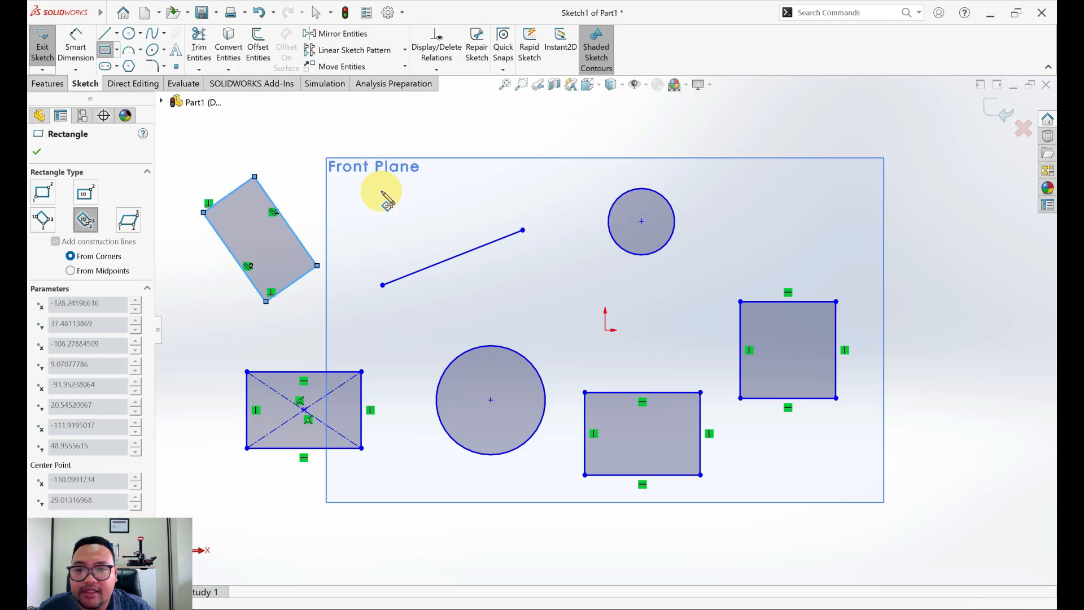
pyautogui.click(402, 224)
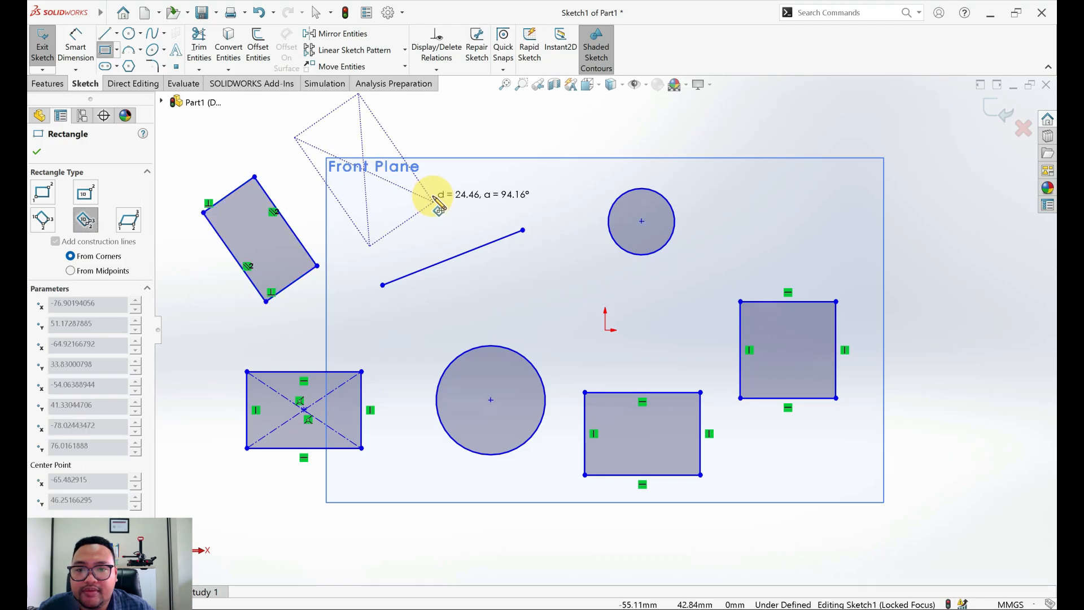
pyautogui.click(502, 206)
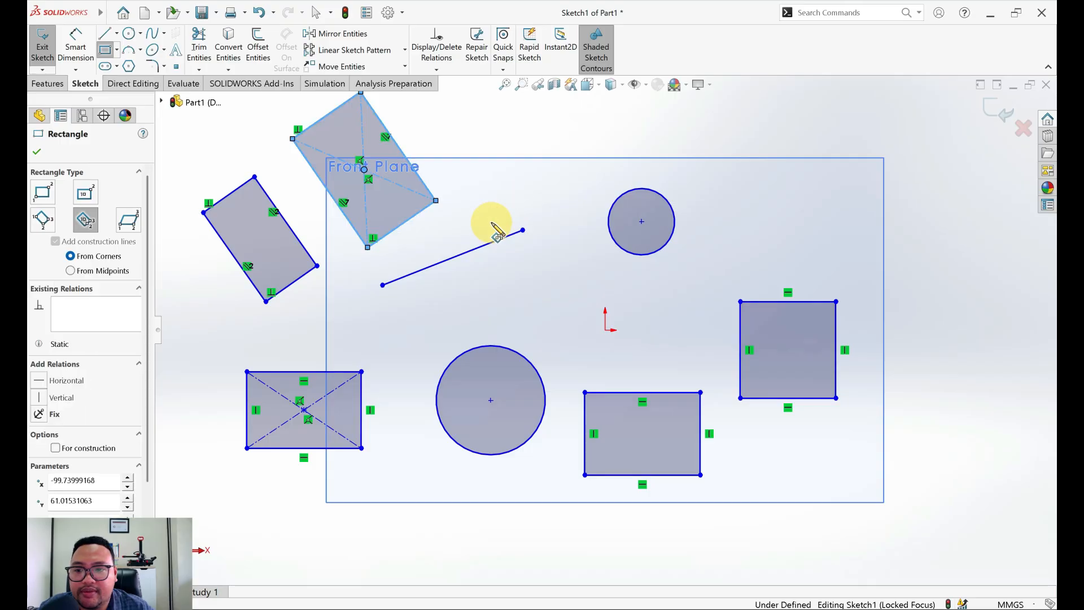
pyautogui.press('Escape')
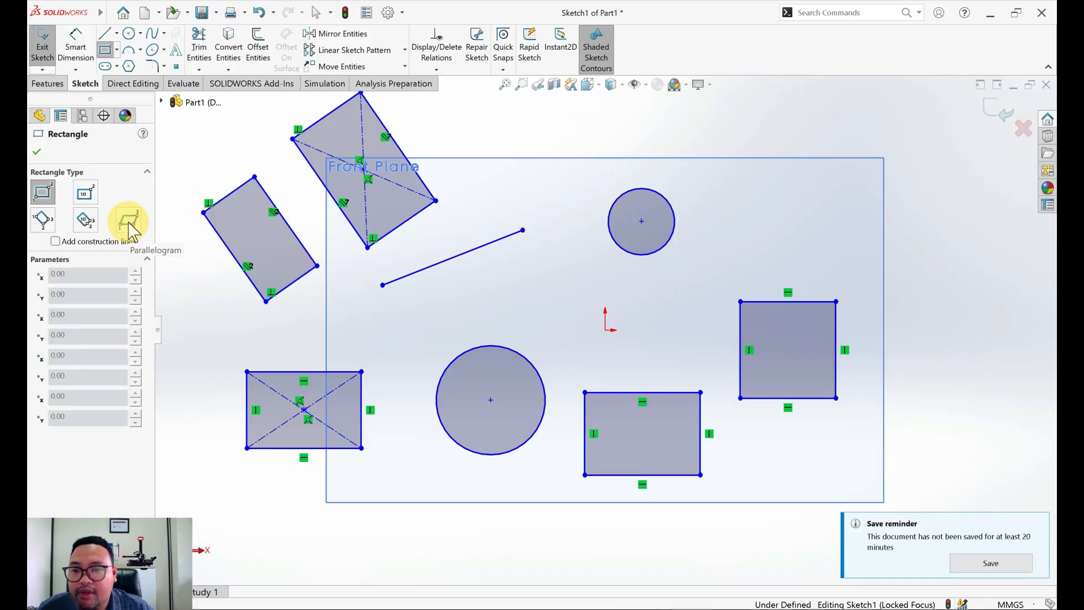
# - Sketch a parallelogram across the plane's upper-right corner, with a horizontal base about 43.1 mm long and sides slanting up to the left
pyautogui.click(129, 223)
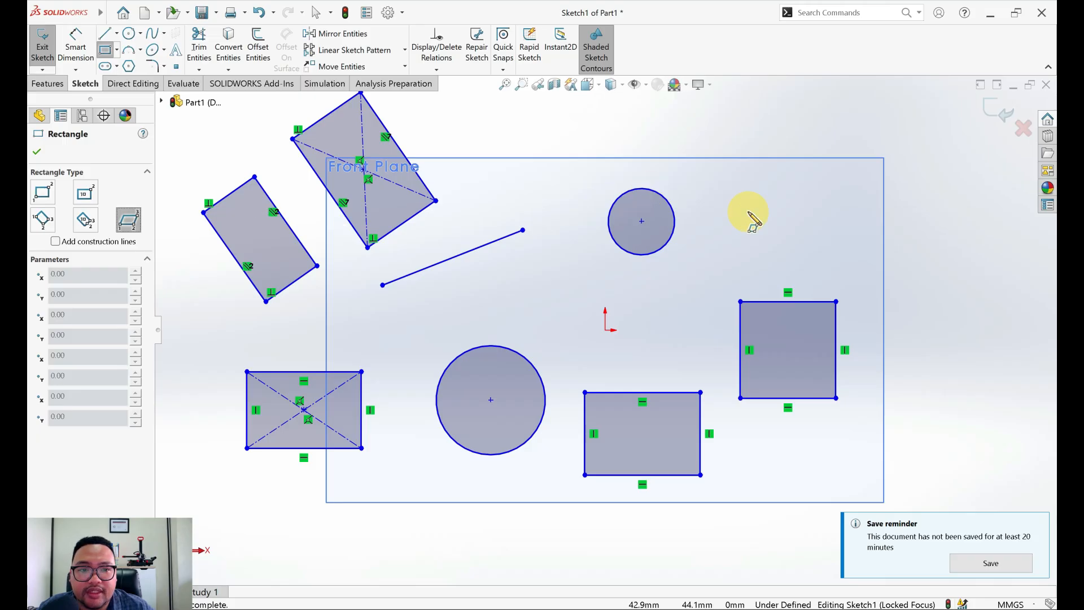
pyautogui.click(774, 217)
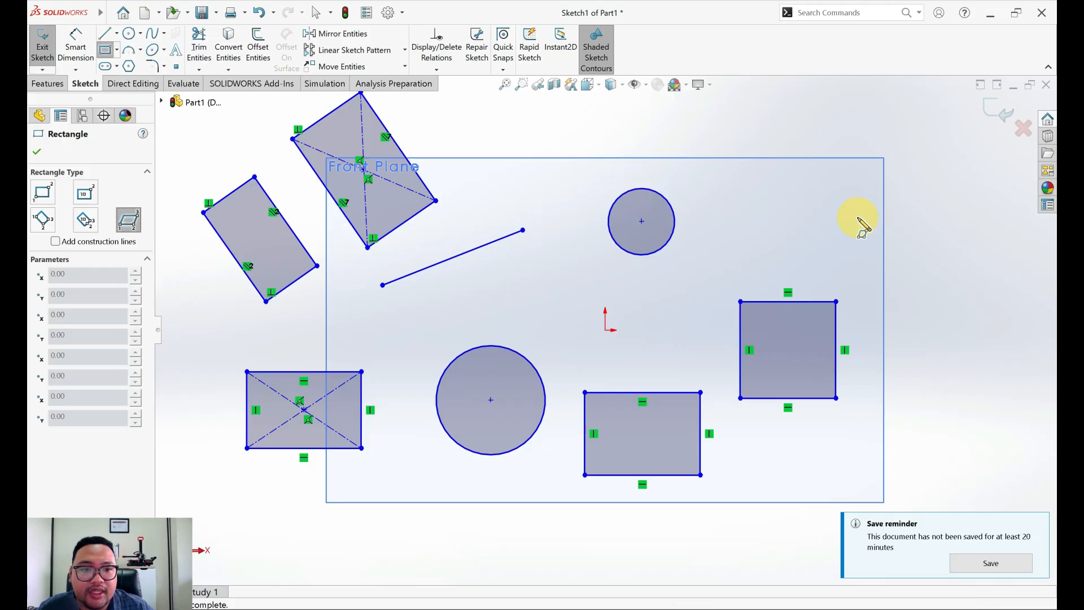
pyautogui.click(908, 217)
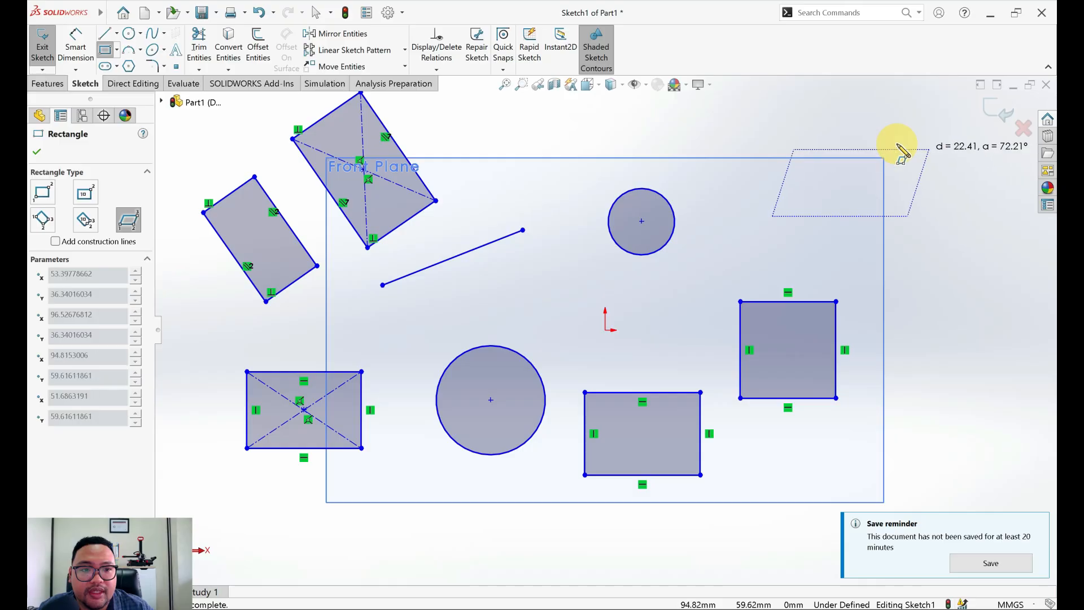
pyautogui.click(803, 141)
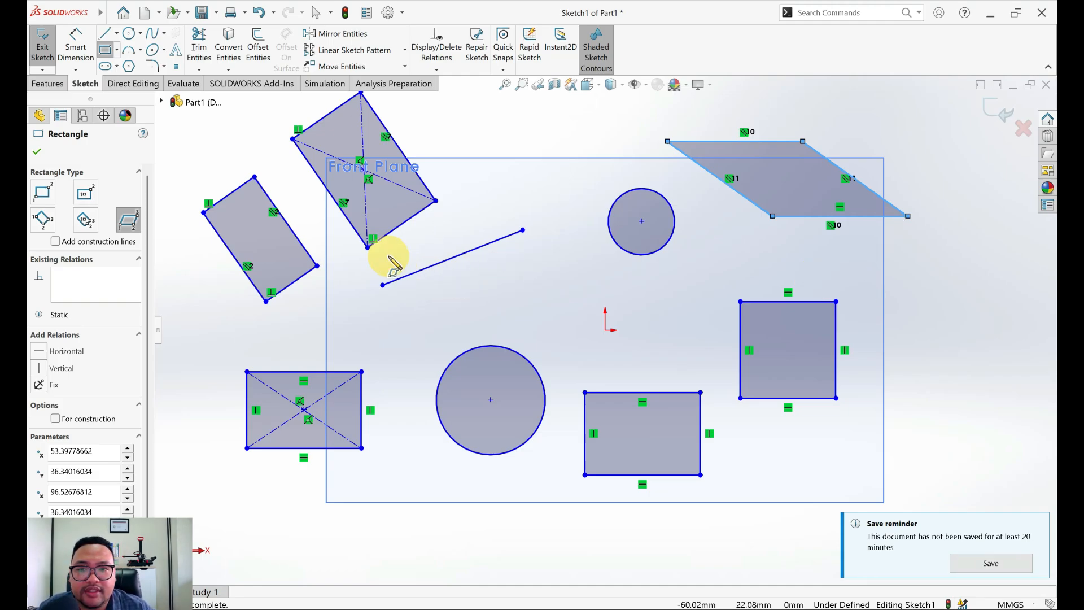
pyautogui.scroll(-2, 393, 263)
pyautogui.scroll(2, 394, 263)
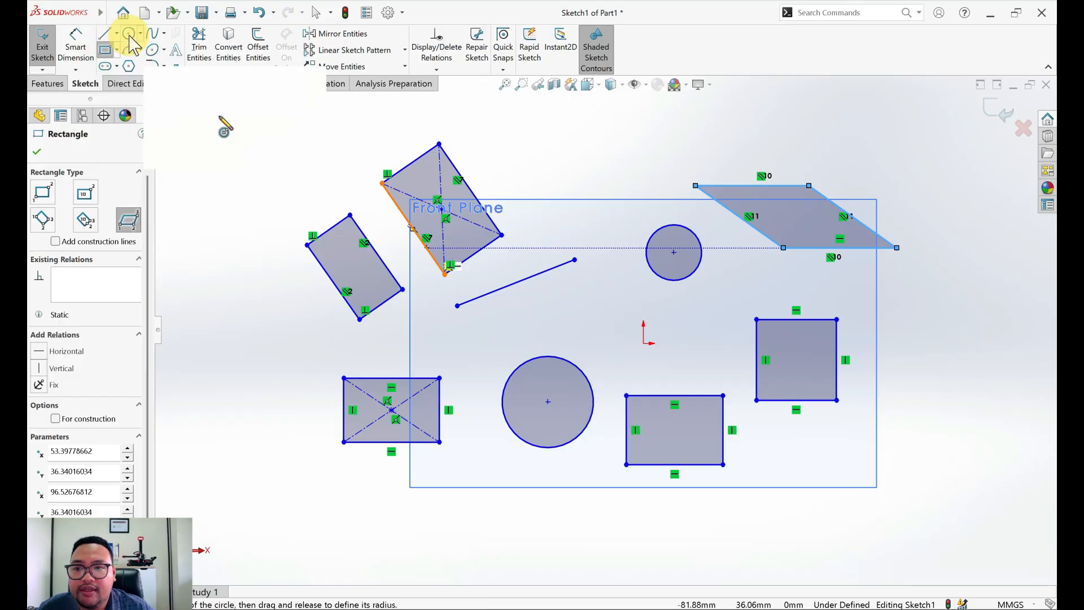
pyautogui.press('Escape')
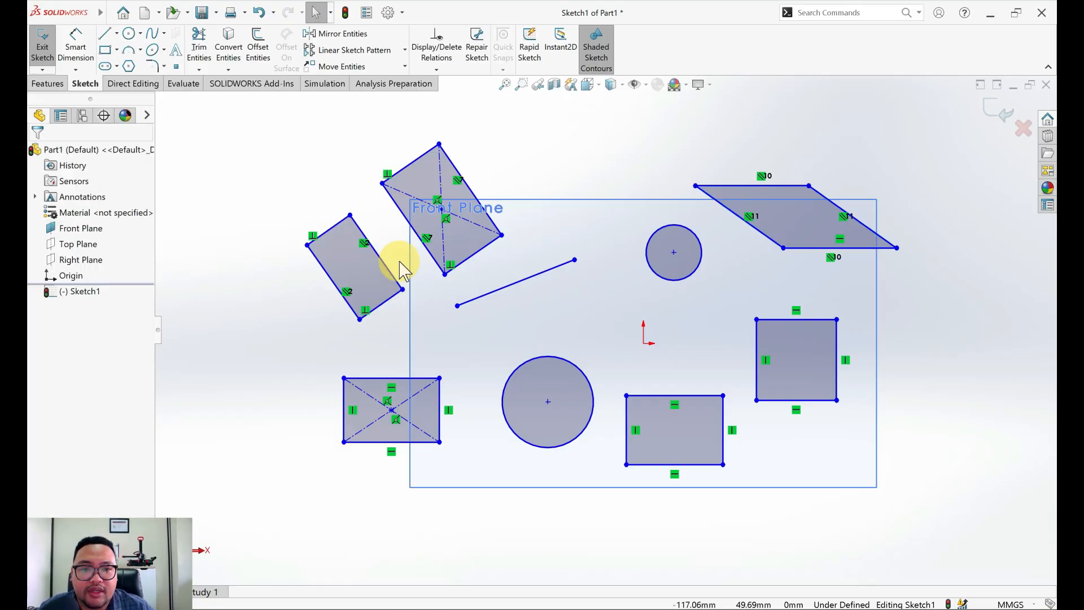
# - Delete the slanted line, both circles and the top edge of the corner rectangle below the origin
pyautogui.click(564, 270)
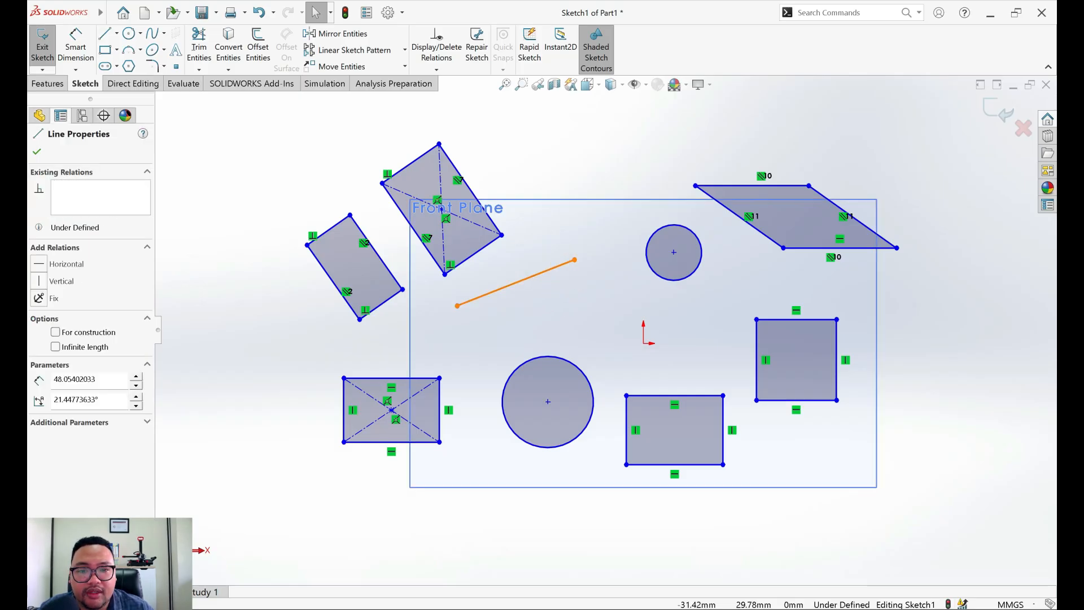
pyautogui.press('Delete')
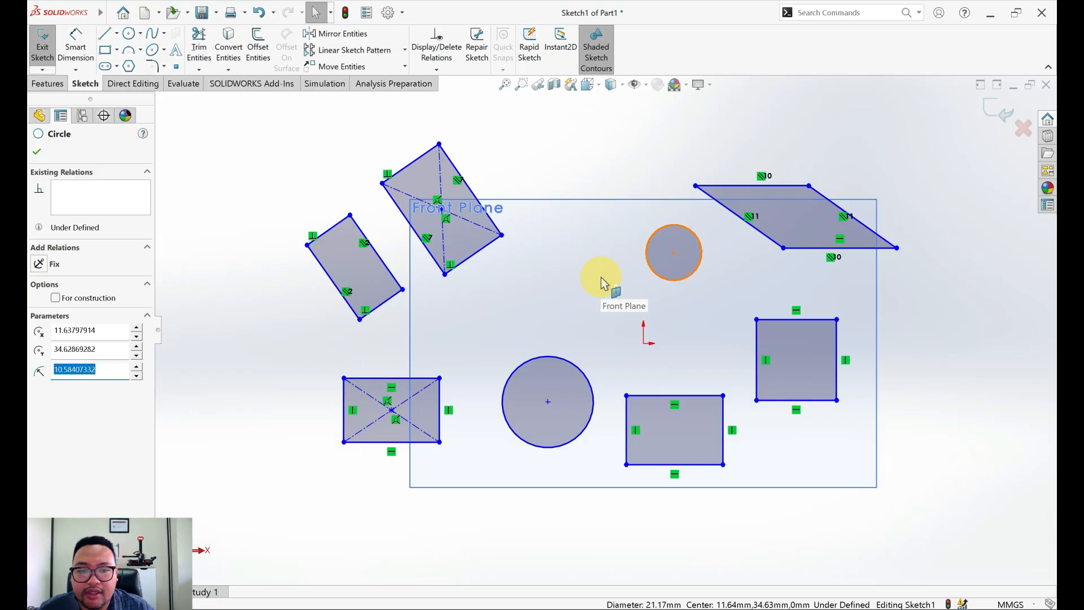
pyautogui.press('ctrl')
pyautogui.click(580, 368)
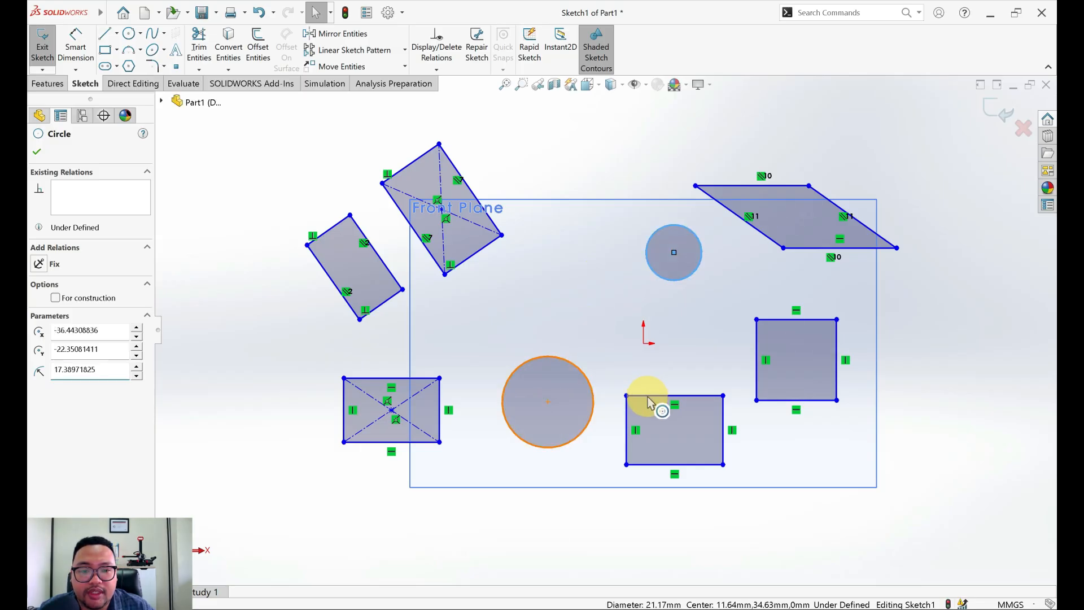
pyautogui.press('ctrl')
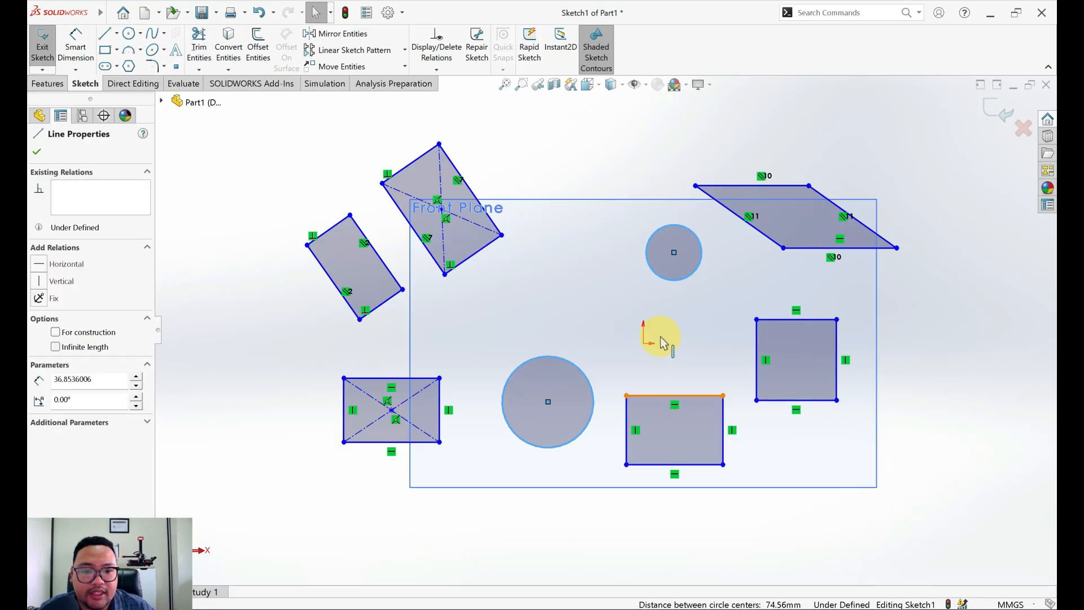
pyautogui.press('Delete')
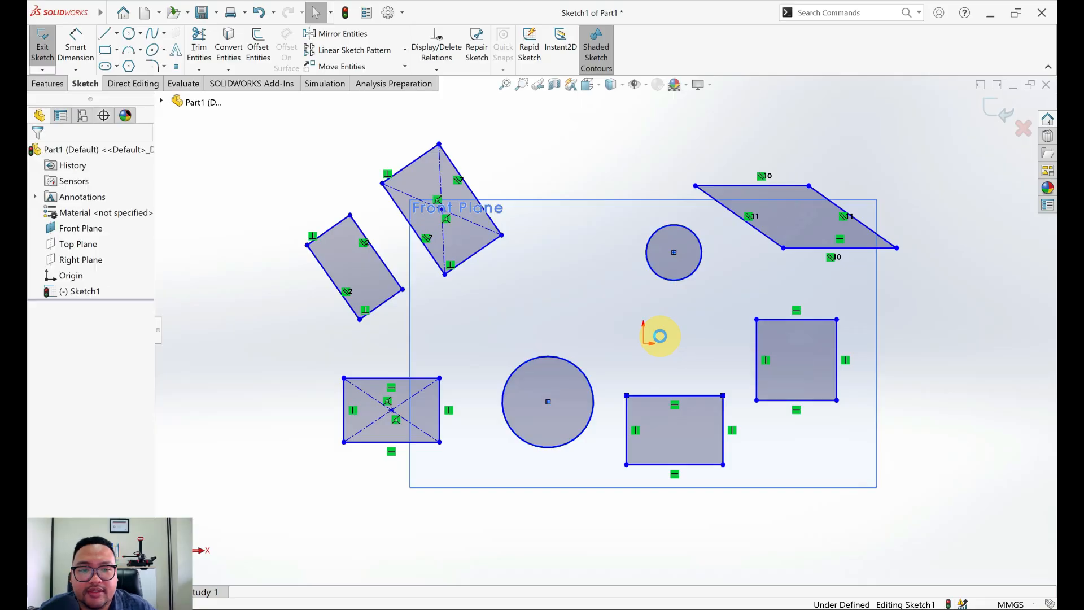
pyautogui.press('Escape')
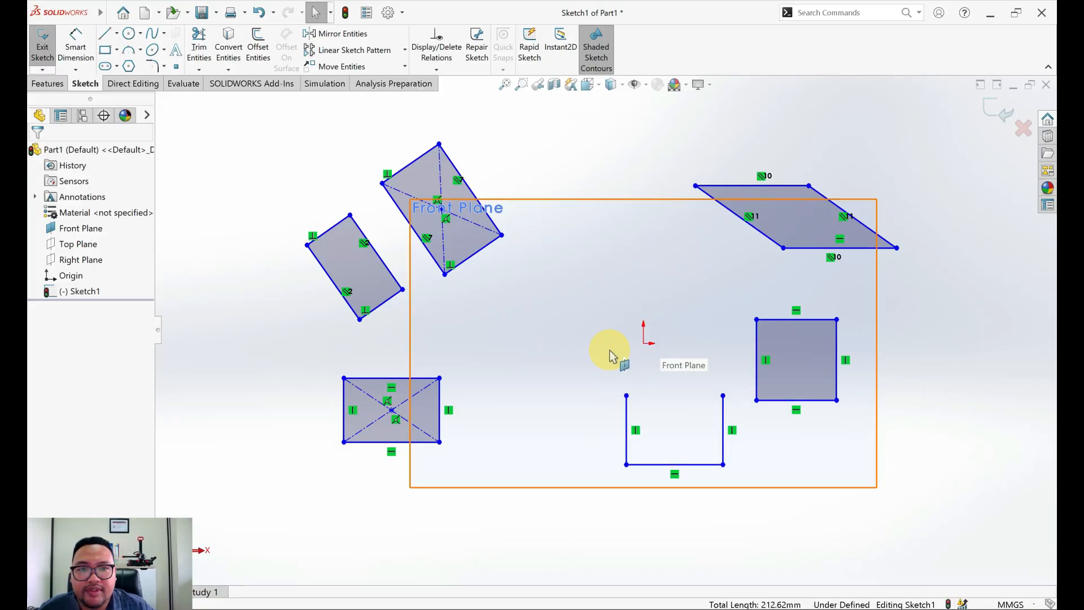
pyautogui.hotkey('alt', 'Tab')
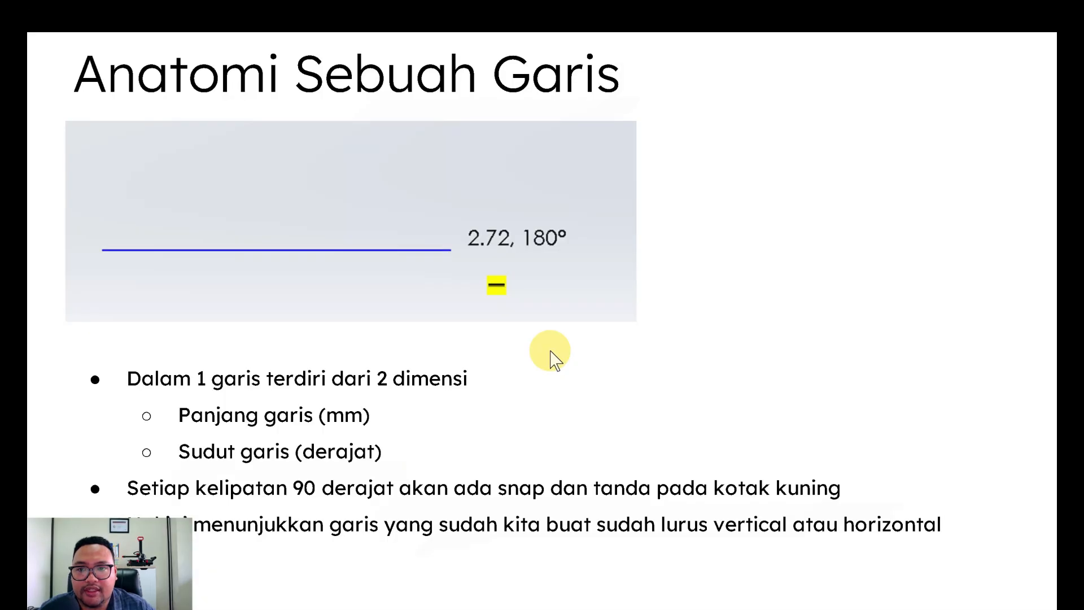
pyautogui.click(550, 351)
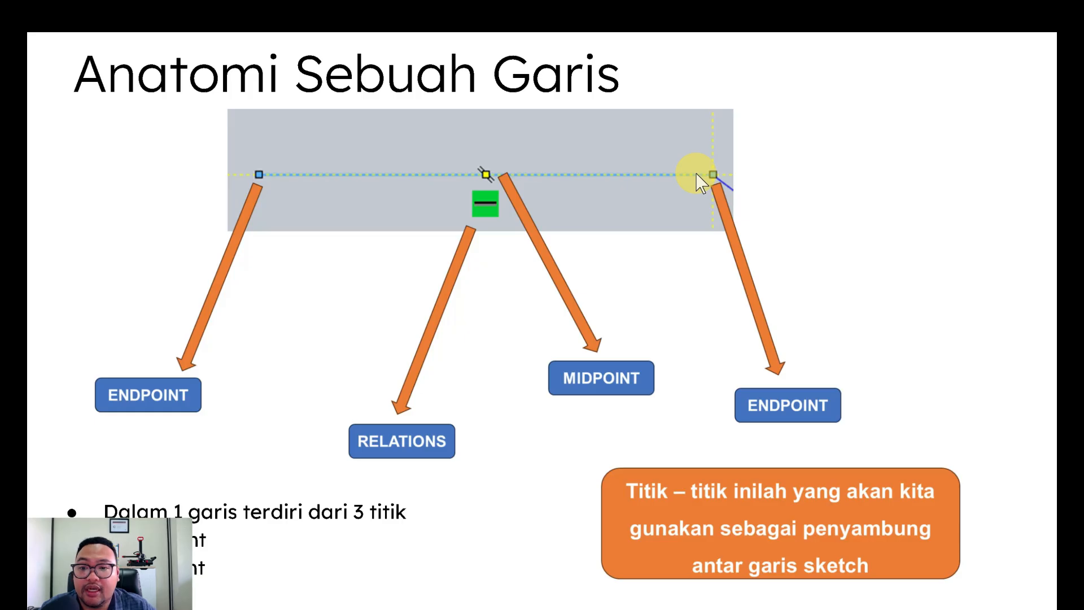
pyautogui.hotkey('alt', 'Tab')
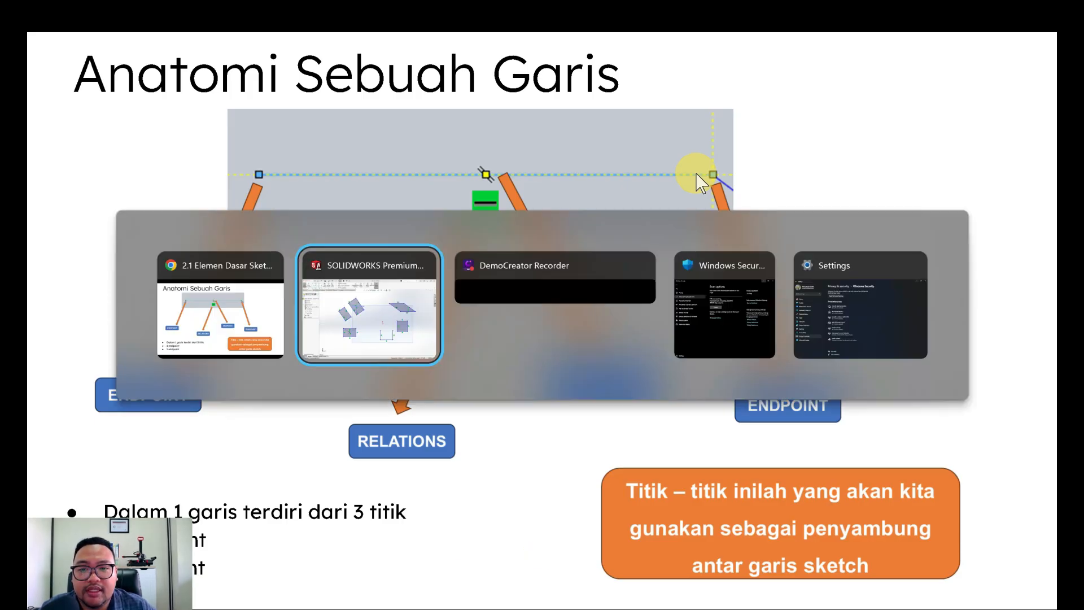
# - Sketch a circle with a radius of about 15.9 mm above and slightly left of the origin
pyautogui.click(129, 33)
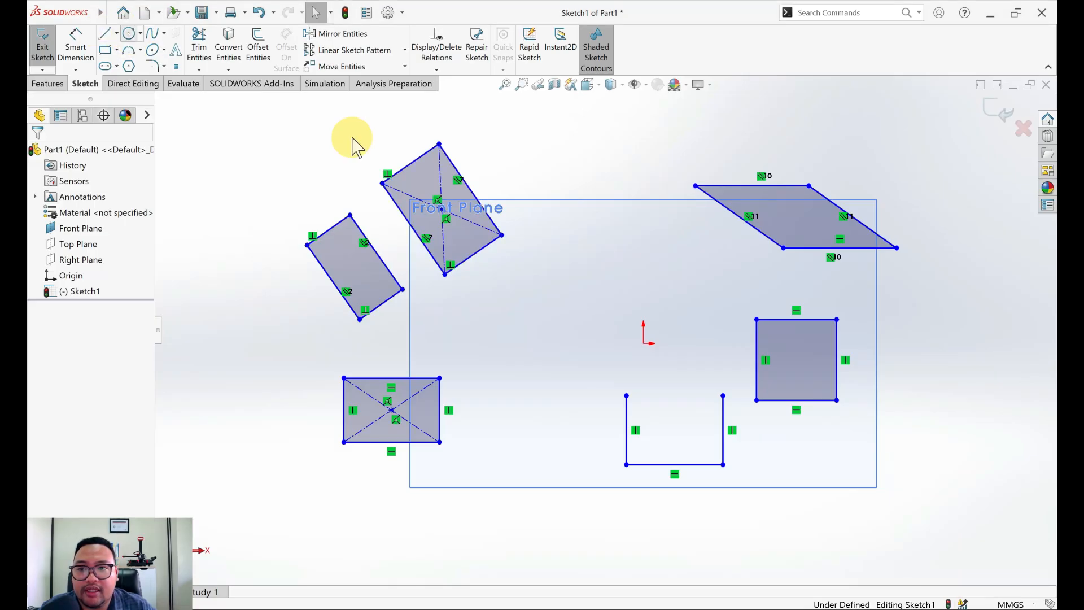
pyautogui.click(613, 278)
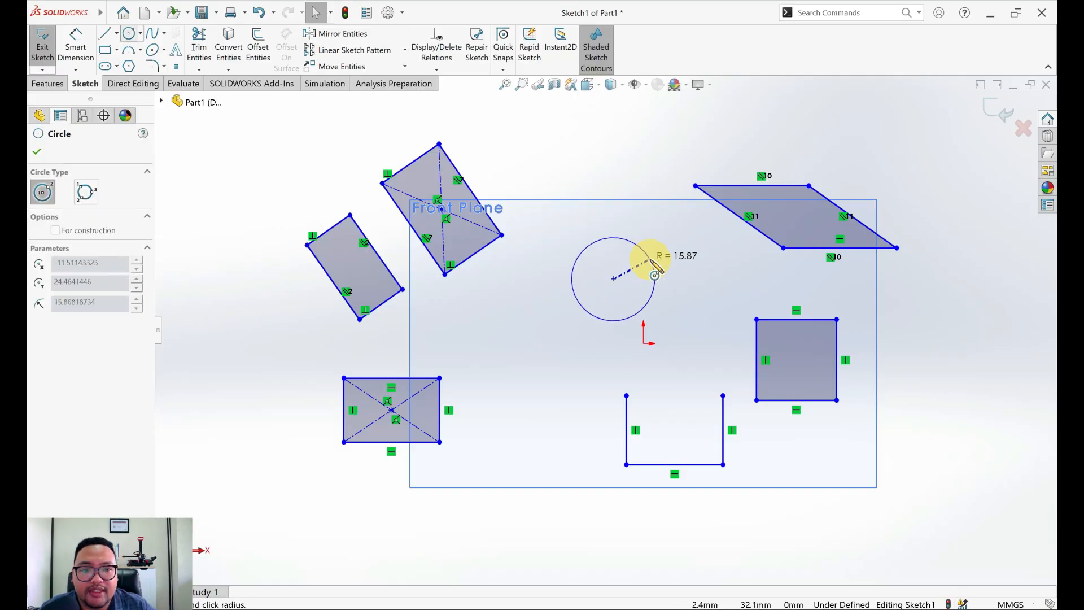
pyautogui.click(628, 277)
pyautogui.press('Escape')
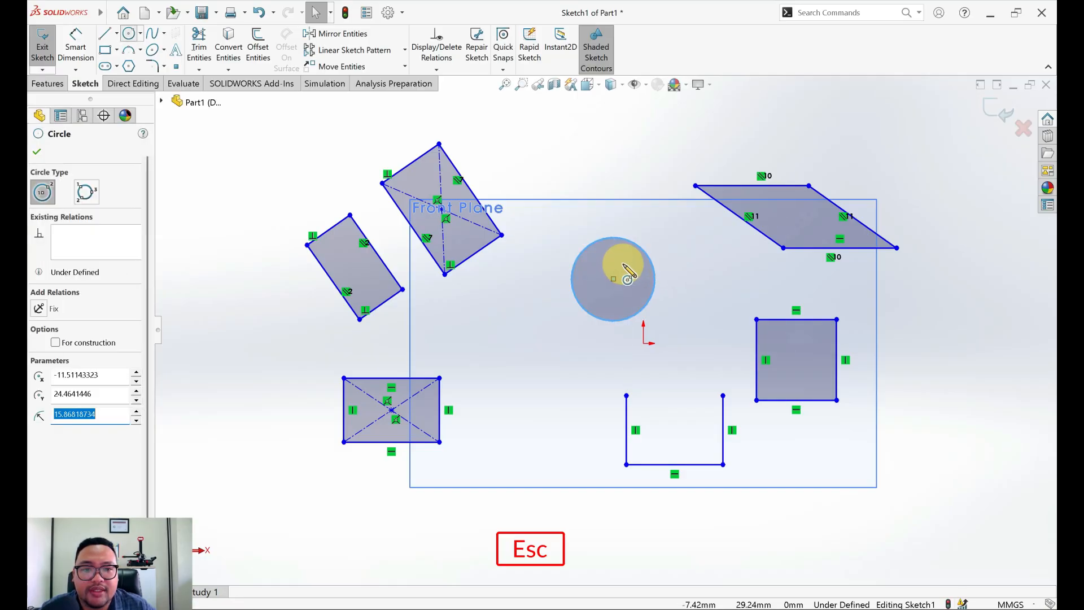
pyautogui.scroll(2, 624, 272)
pyautogui.scroll(-6, 619, 339)
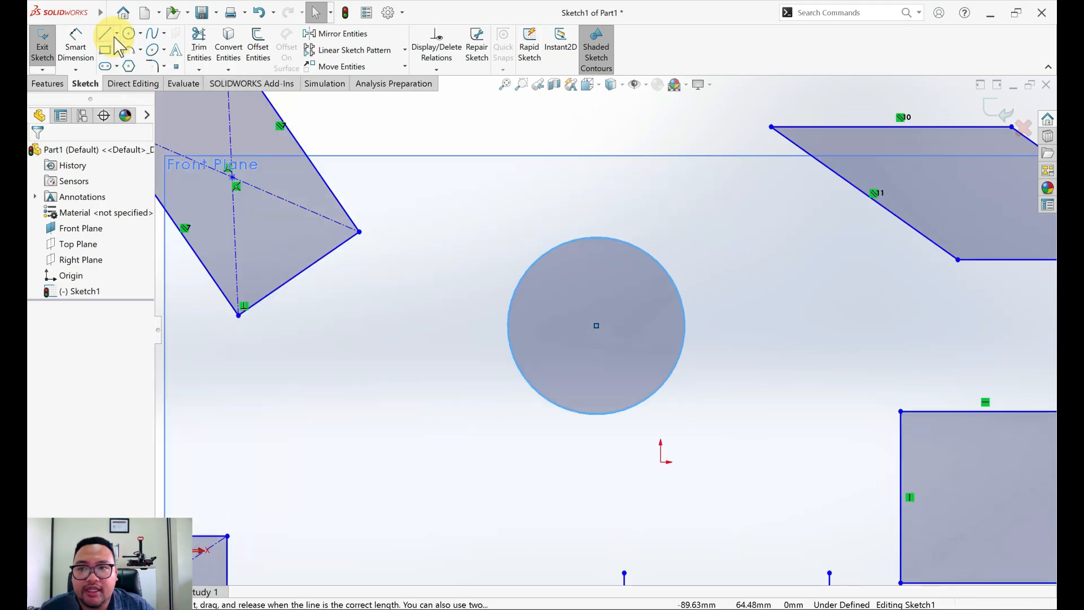
# - Draw a line from the circle's center point, sloping down to the right and ending outside the circle
pyautogui.click(117, 34)
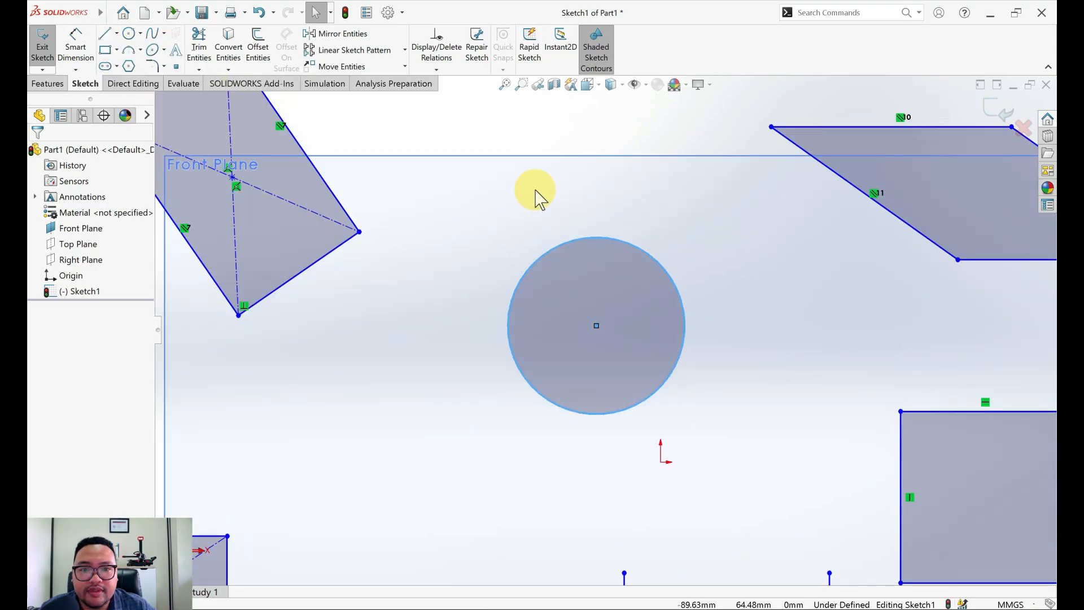
pyautogui.press('l')
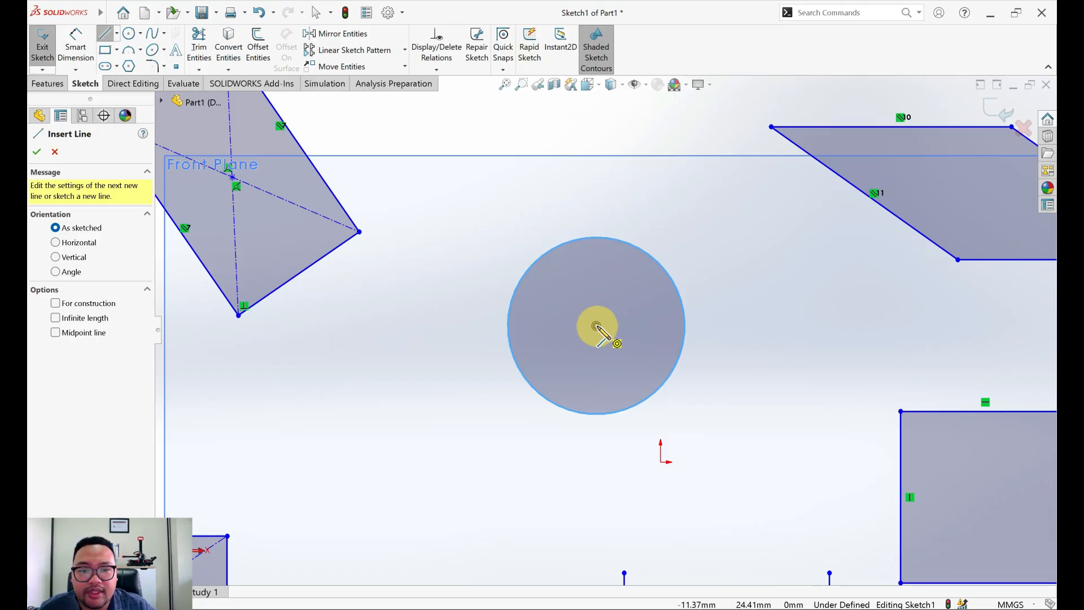
pyautogui.click(597, 327)
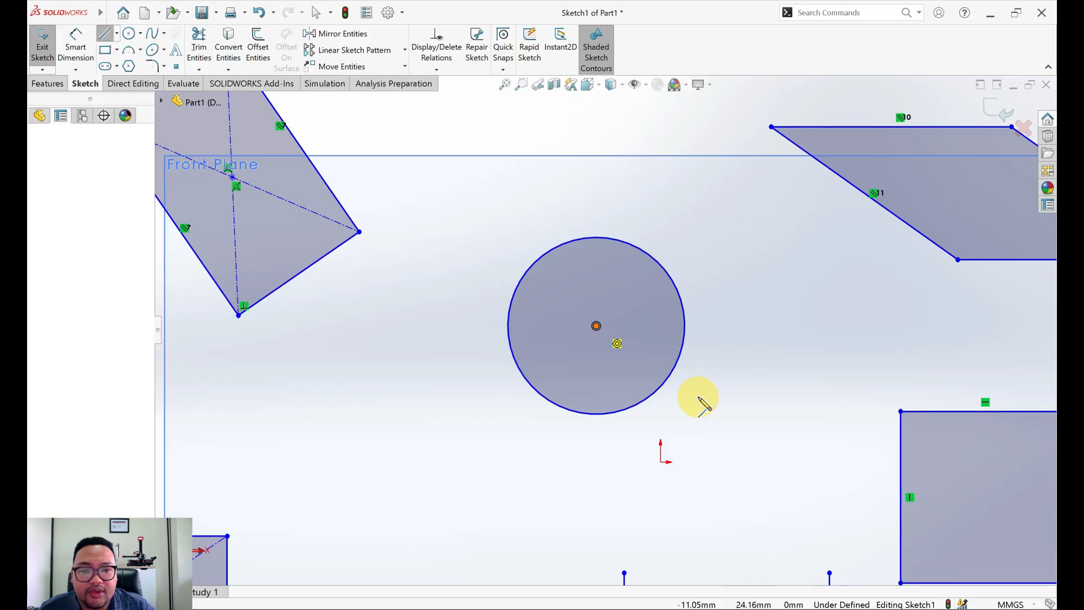
pyautogui.click(768, 435)
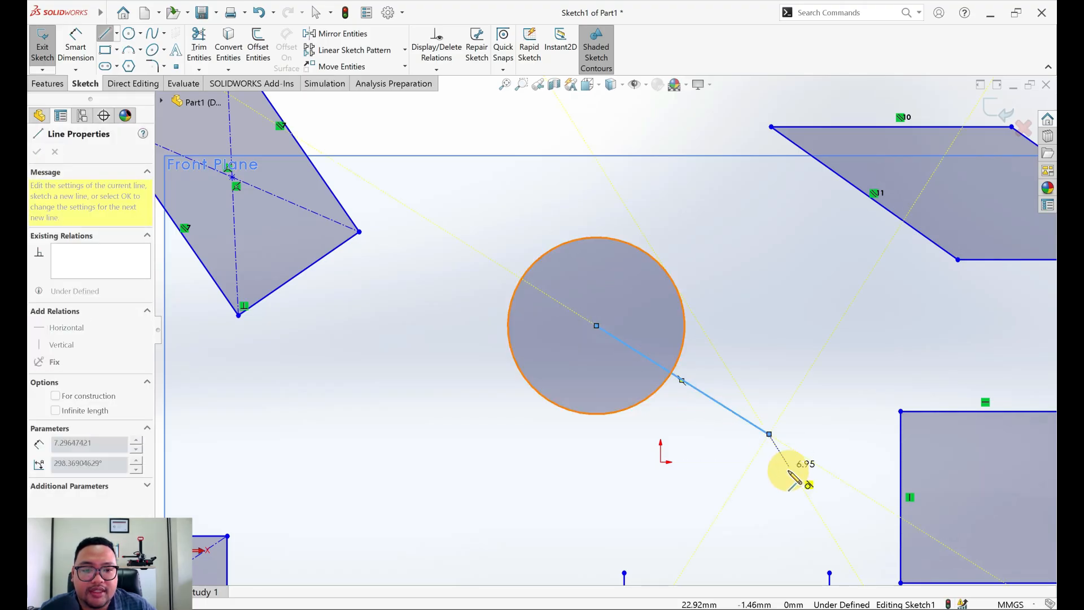
pyautogui.press('Escape')
pyautogui.press('Escape')
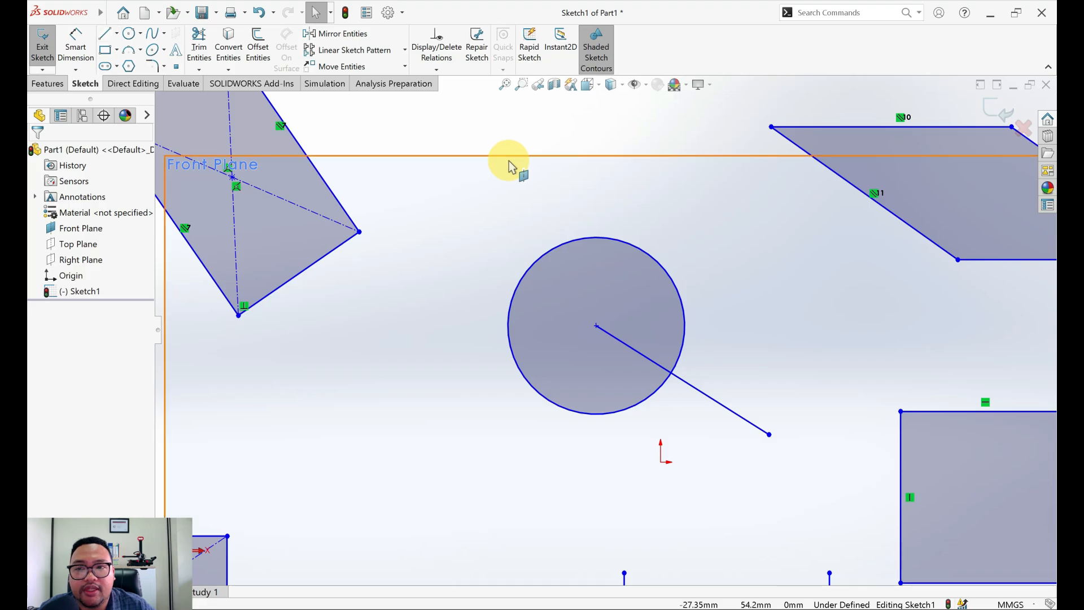
# - Draw three connected lines from the circle's top quadrant point to its left one, the first about 26.9 mm long at about 154°
pyautogui.click(107, 36)
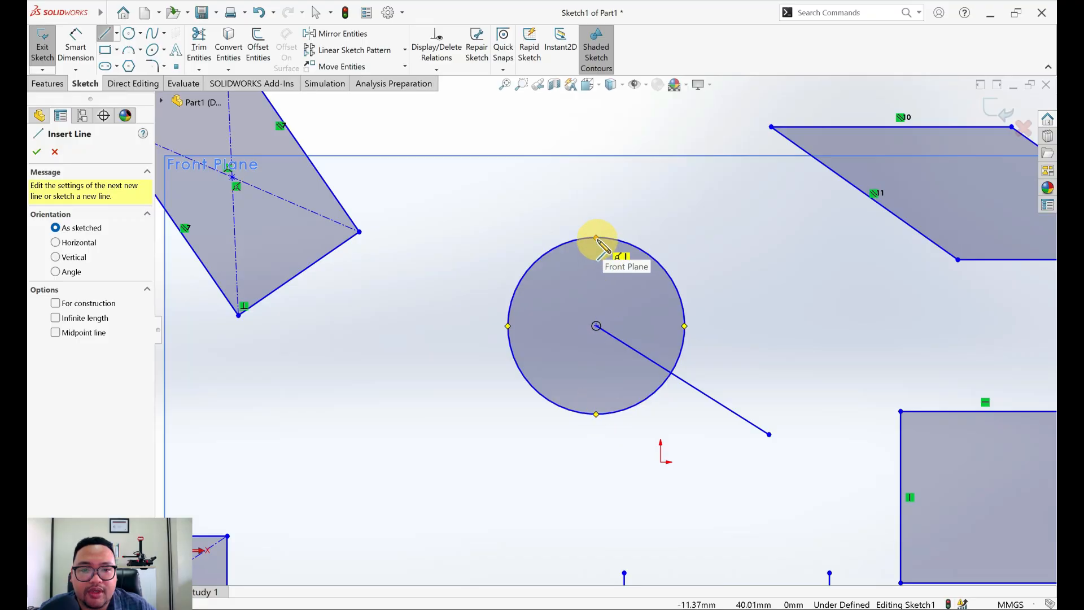
pyautogui.press('Escape')
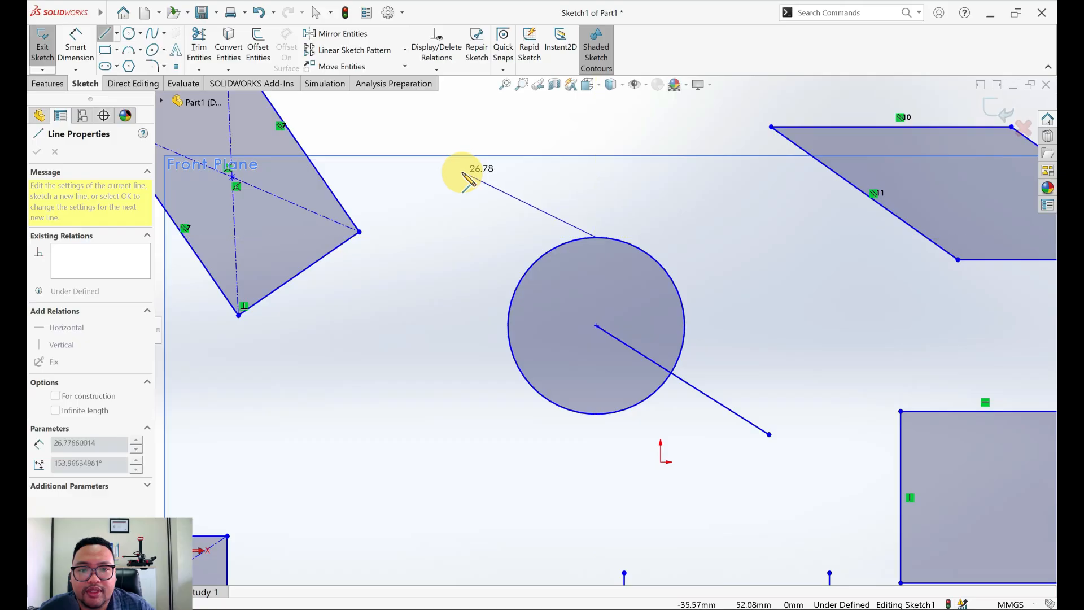
pyautogui.click(462, 173)
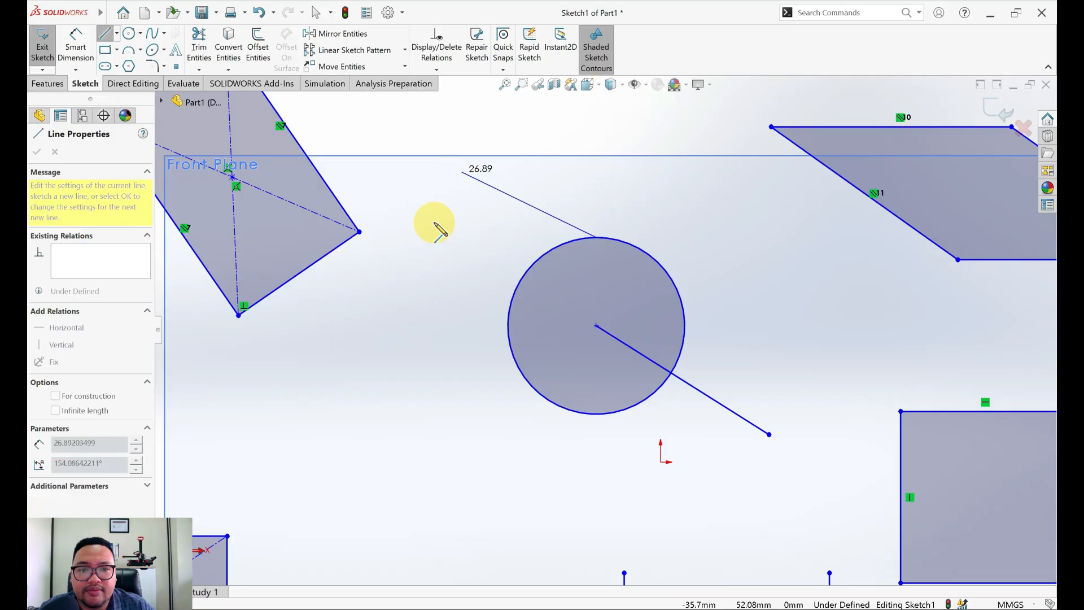
pyautogui.click(395, 297)
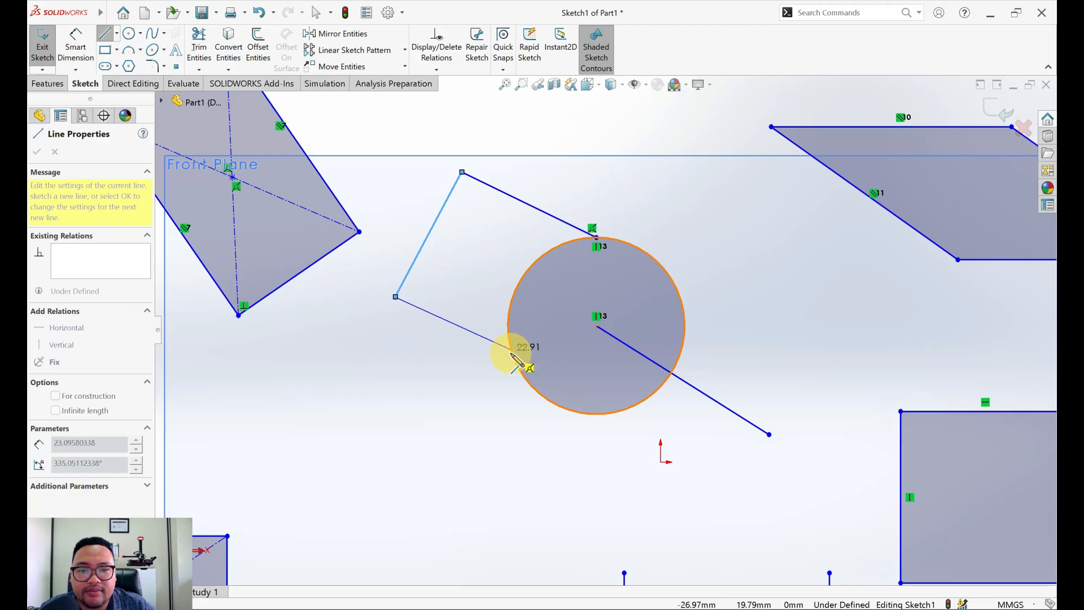
pyautogui.click(509, 326)
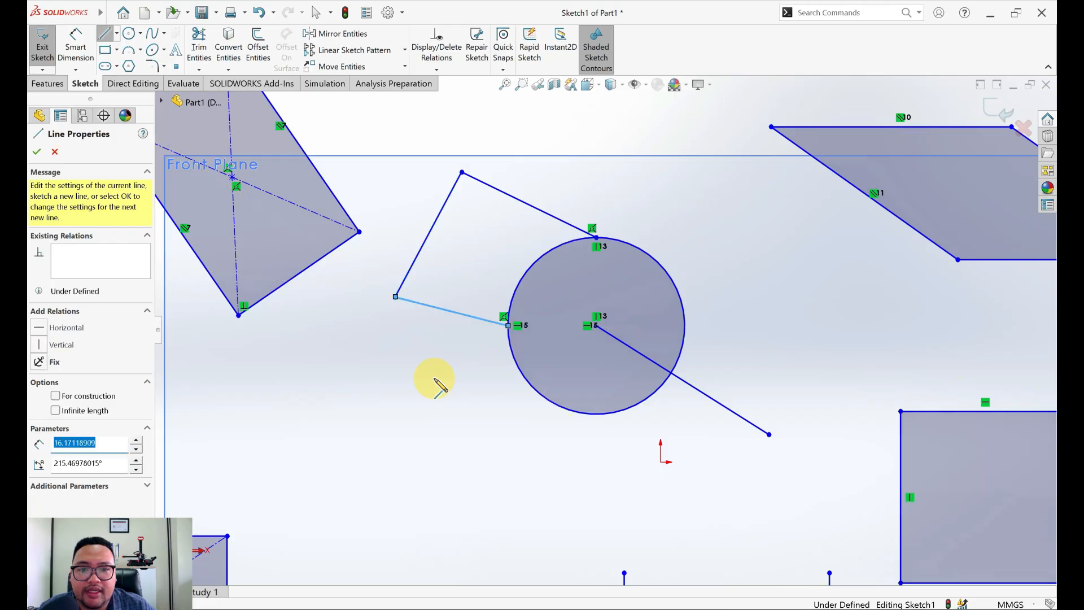
pyautogui.press('Escape')
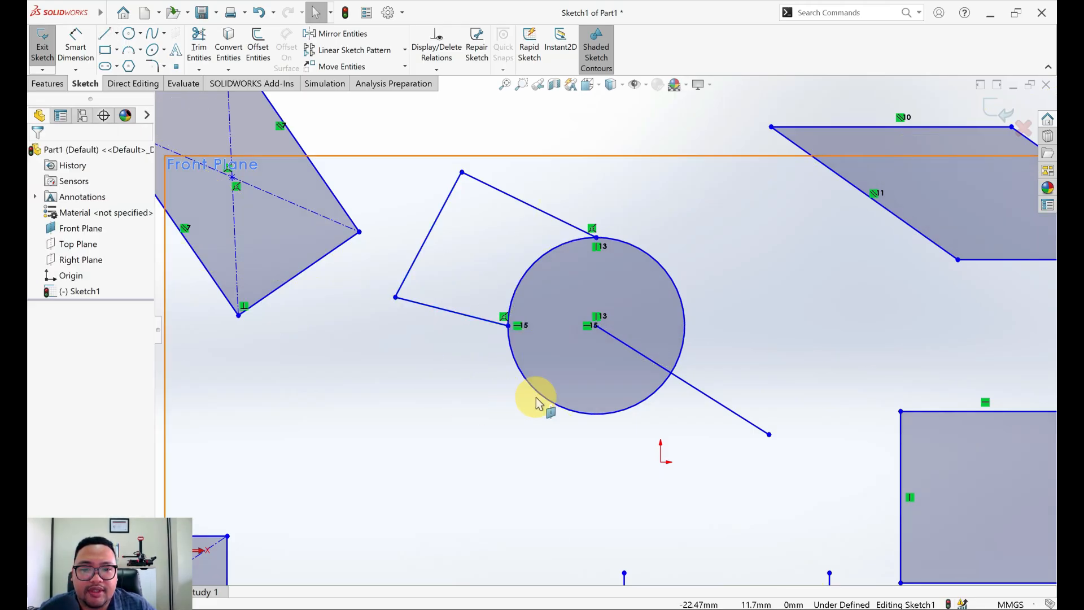
pyautogui.scroll(-2, 536, 397)
pyautogui.scroll(3, 535, 397)
pyautogui.scroll(3, 619, 387)
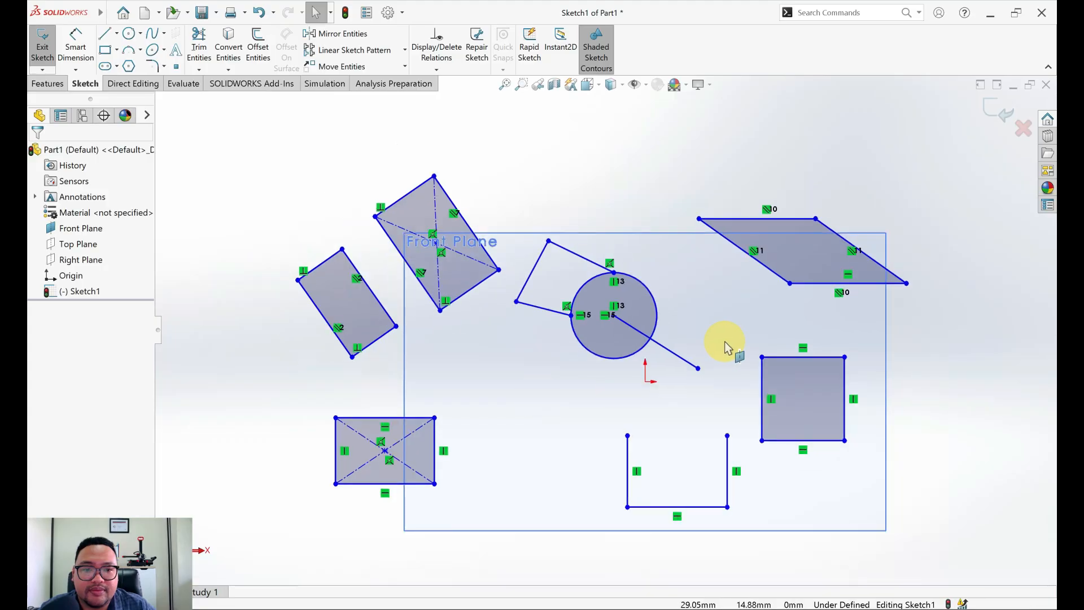
pyautogui.scroll(-1, 723, 341)
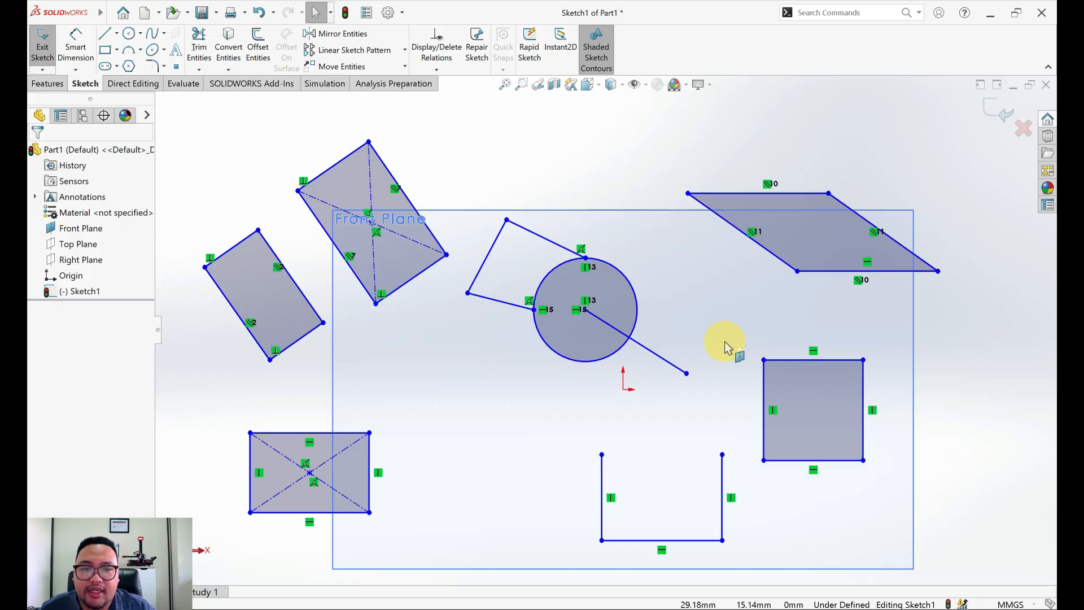
pyautogui.hotkey('alt', 'Tab')
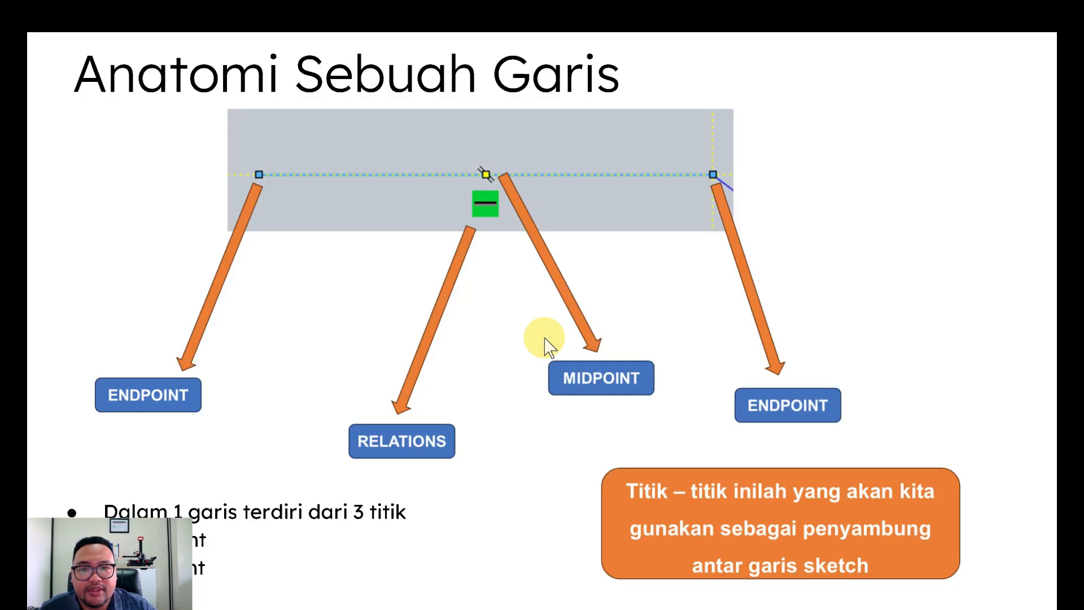
pyautogui.click(544, 337)
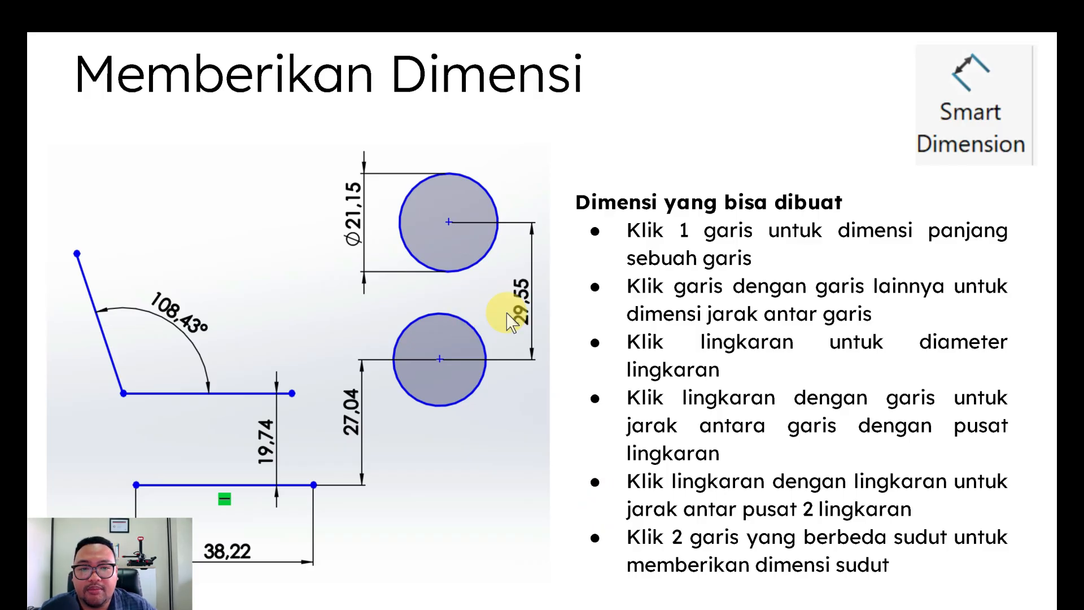
pyautogui.click(571, 368)
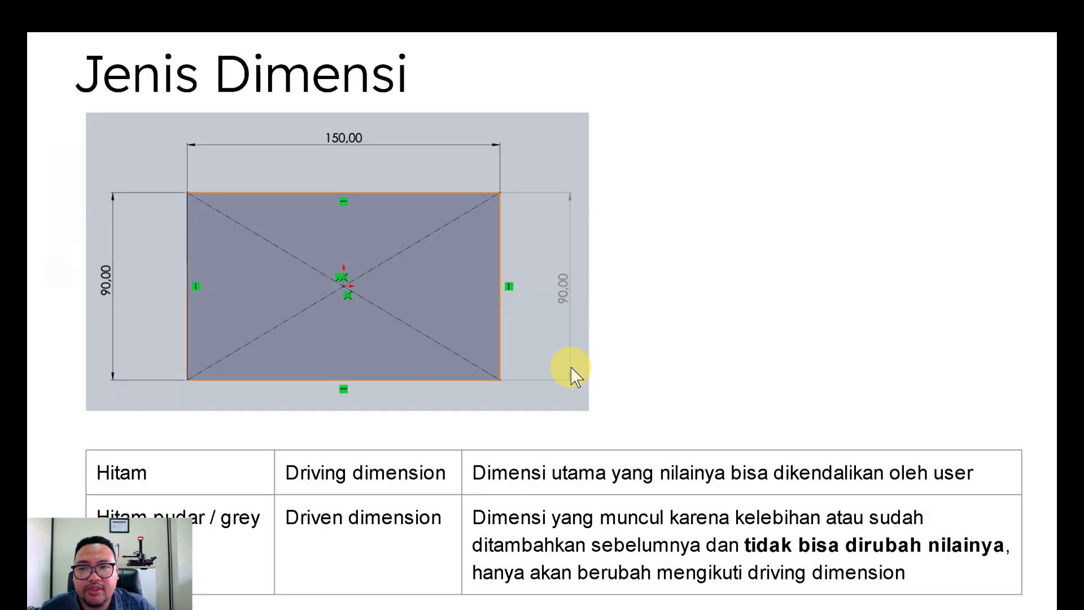
# - Switch to SOLIDWORKS and delete the four parallelogram edges above and right of the origin, two at a time
pyautogui.press('Left')
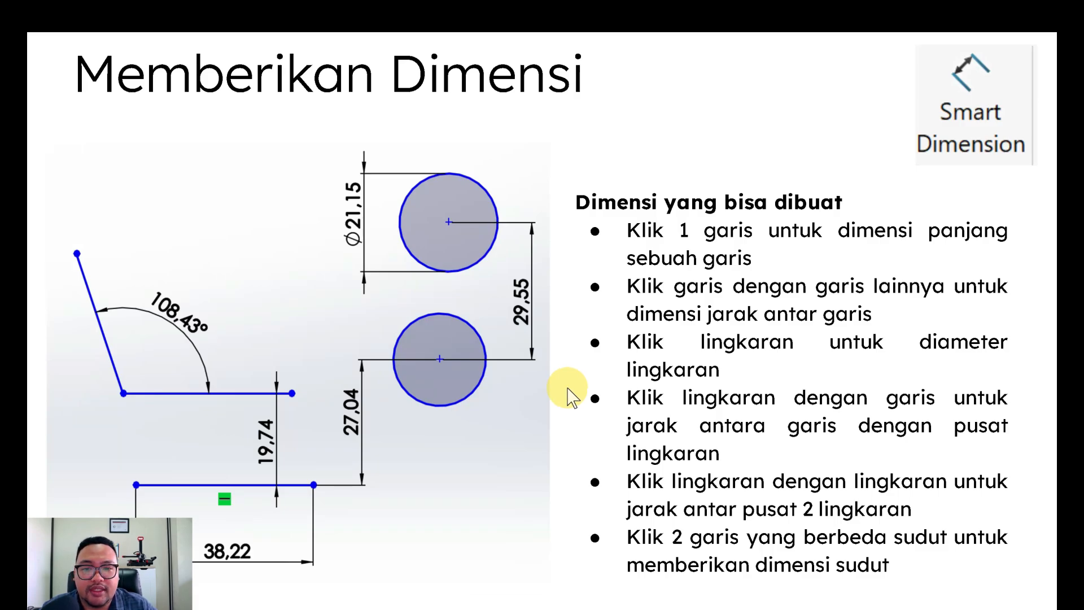
pyautogui.hotkey('alt', 'Tab')
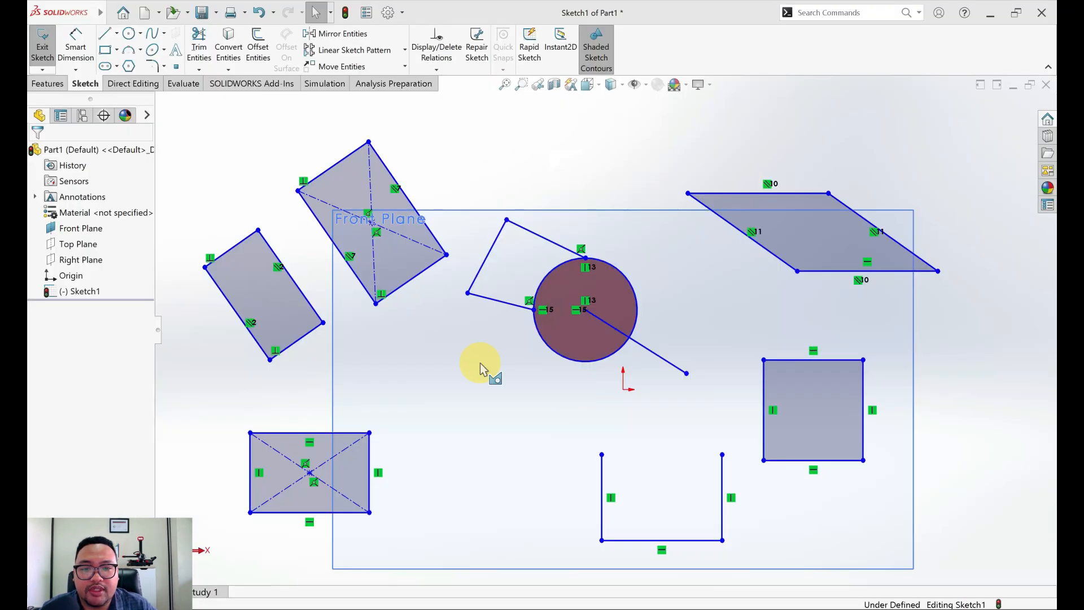
pyautogui.scroll(-1, 454, 354)
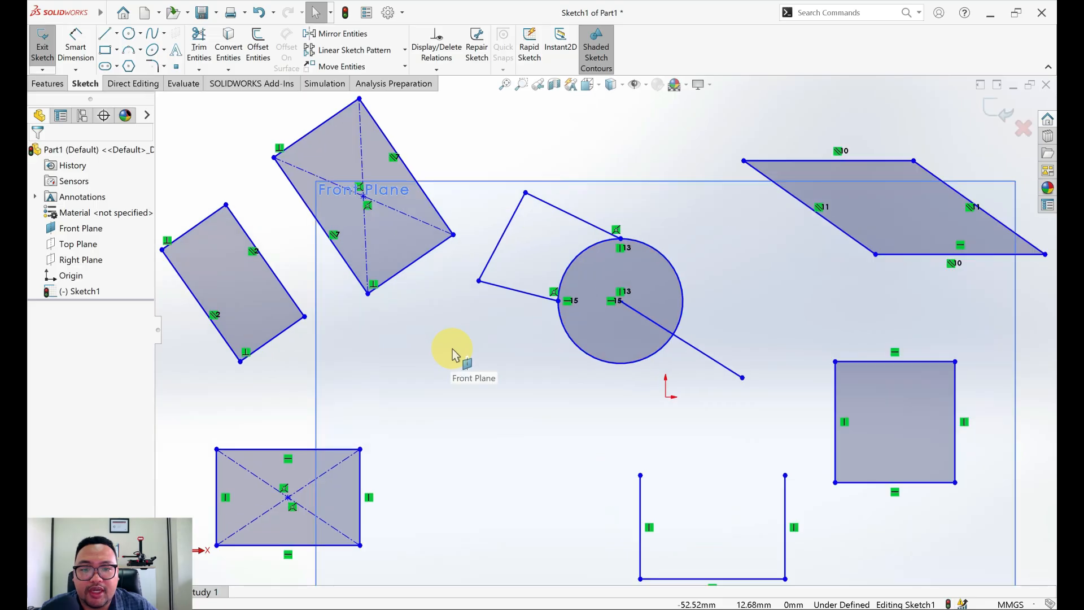
pyautogui.scroll(2, 453, 354)
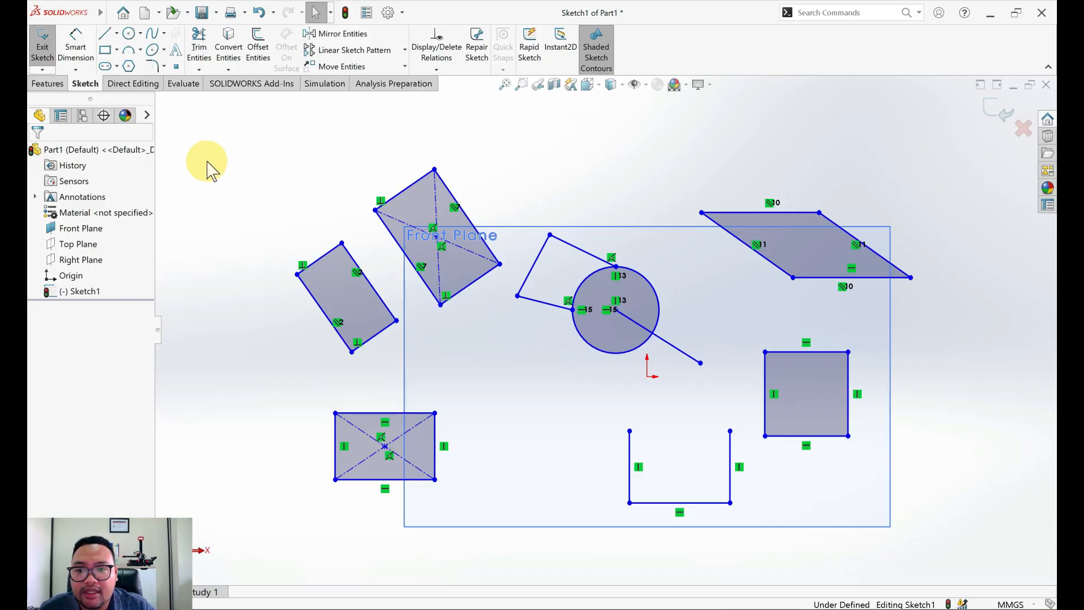
pyautogui.moveTo(207, 162); pyautogui.dragTo(179, 268)
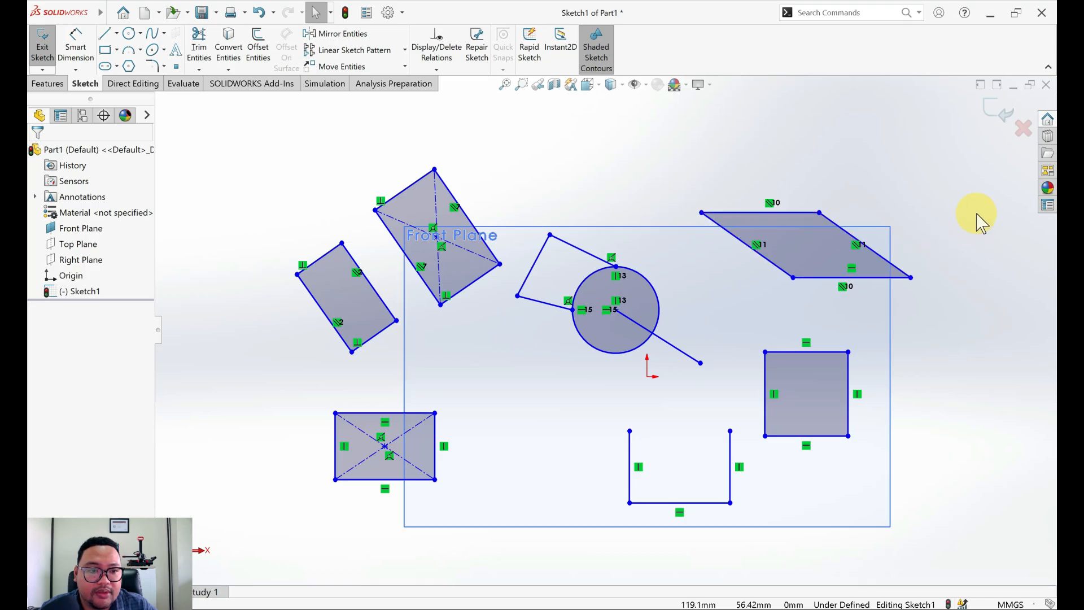
pyautogui.moveTo(977, 212); pyautogui.dragTo(900, 319)
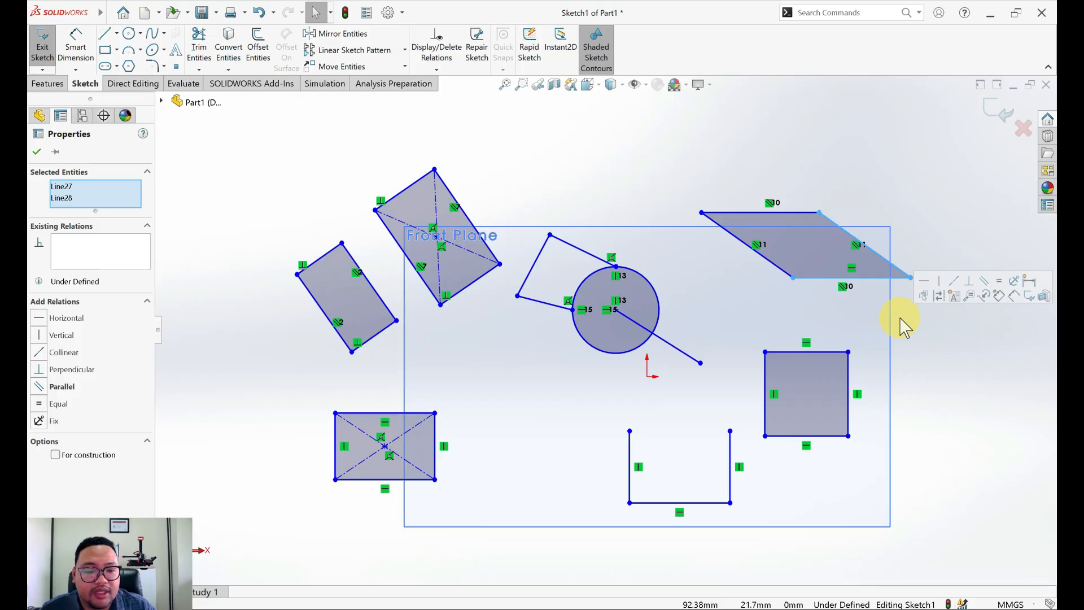
pyautogui.press('Delete')
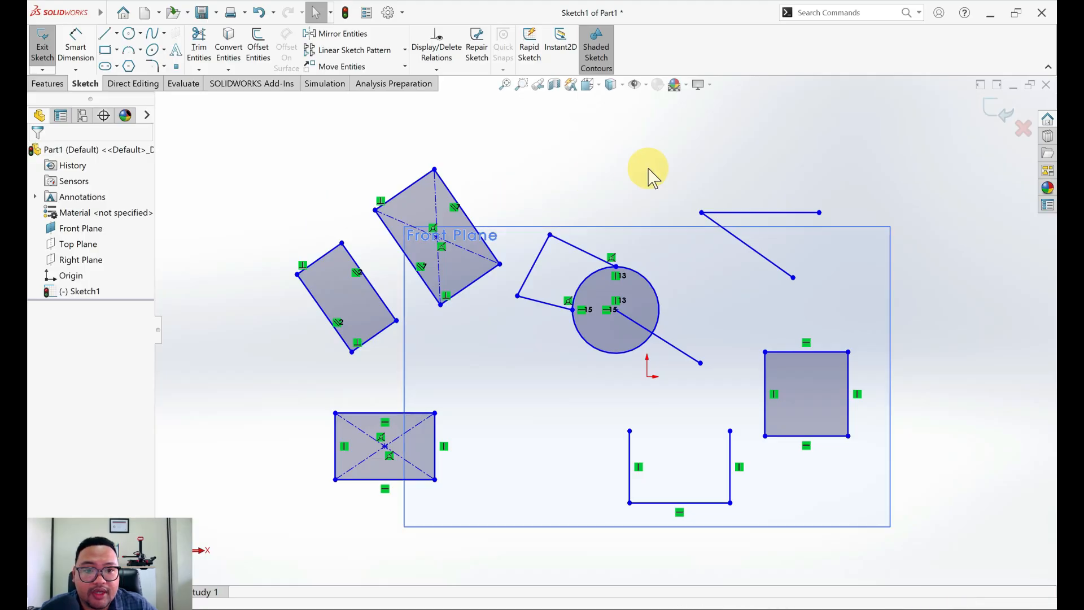
pyautogui.moveTo(678, 148); pyautogui.dragTo(847, 296)
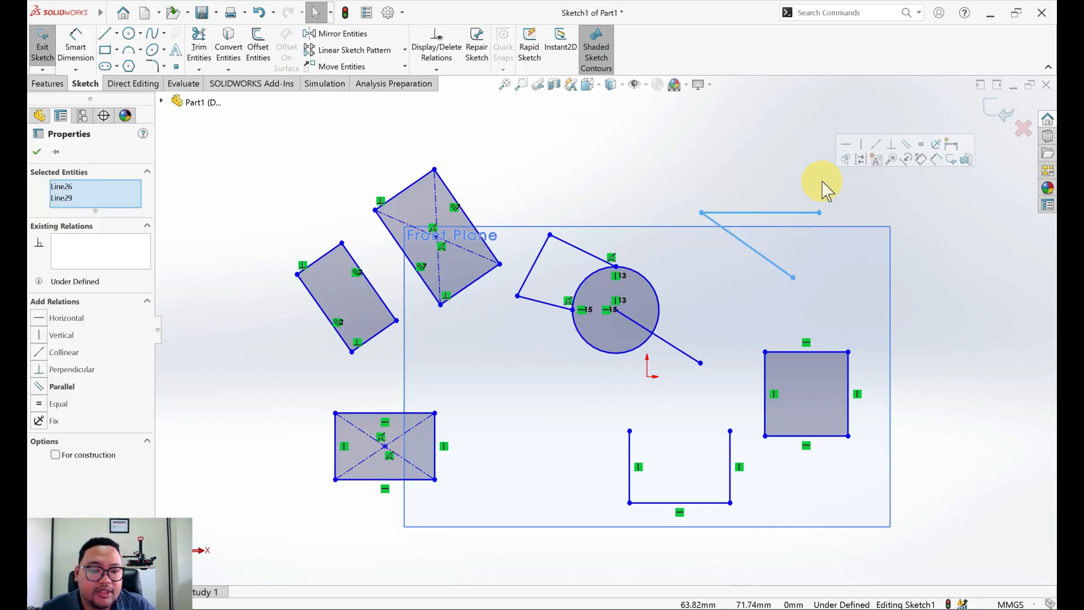
pyautogui.press('Delete')
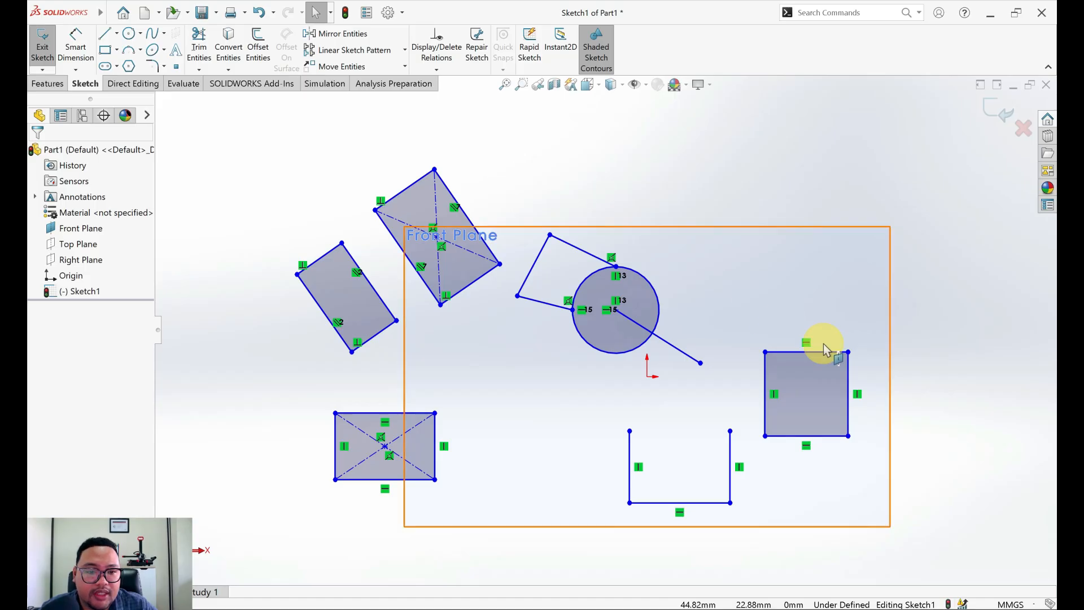
# - Try to select the square's top and right edges with a left-to-right selection box over their shared corner
pyautogui.scroll(3, 838, 382)
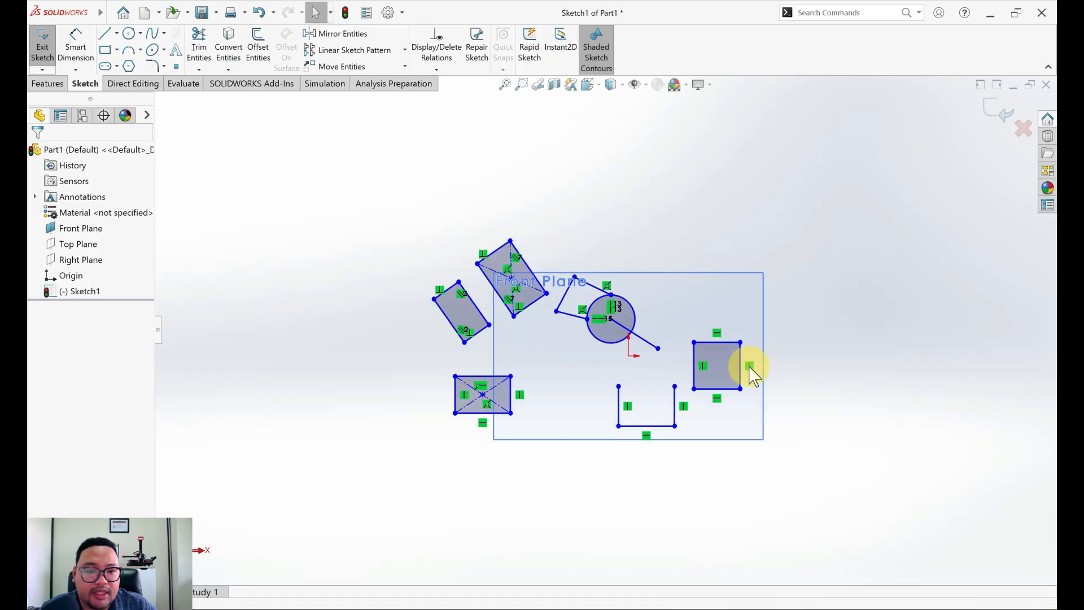
pyautogui.scroll(-1, 727, 362)
pyautogui.scroll(-3, 731, 370)
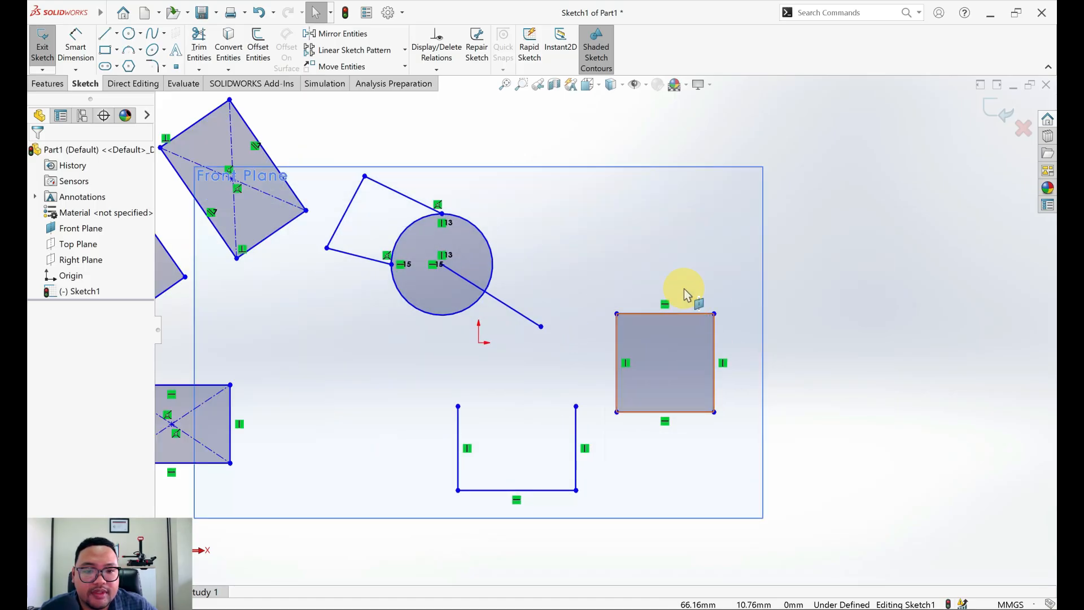
pyautogui.click(703, 298)
pyautogui.moveTo(684, 270); pyautogui.dragTo(738, 353)
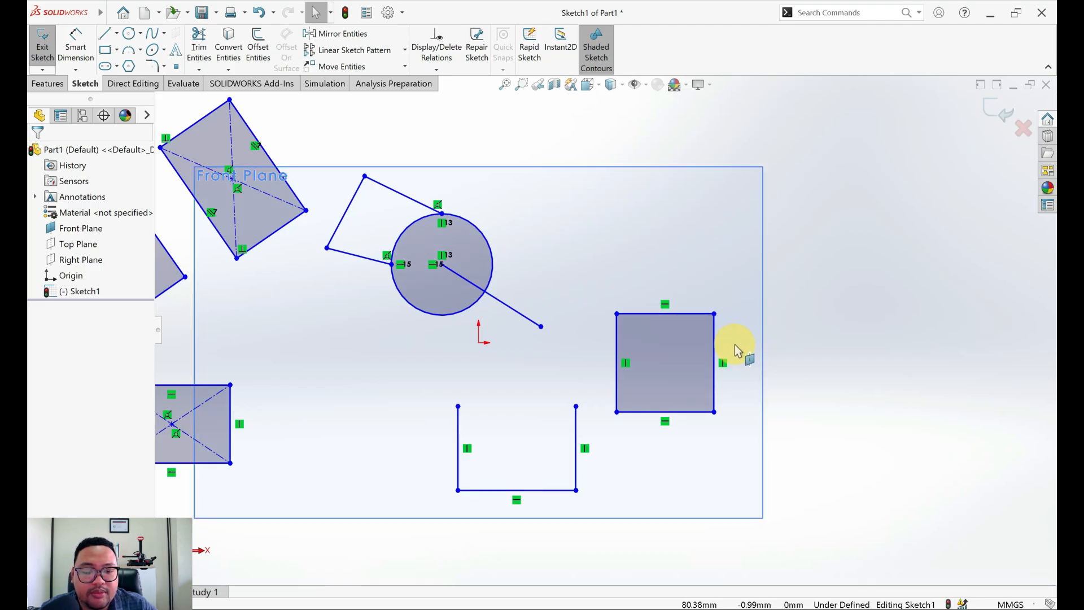
pyautogui.moveTo(688, 265); pyautogui.dragTo(743, 351)
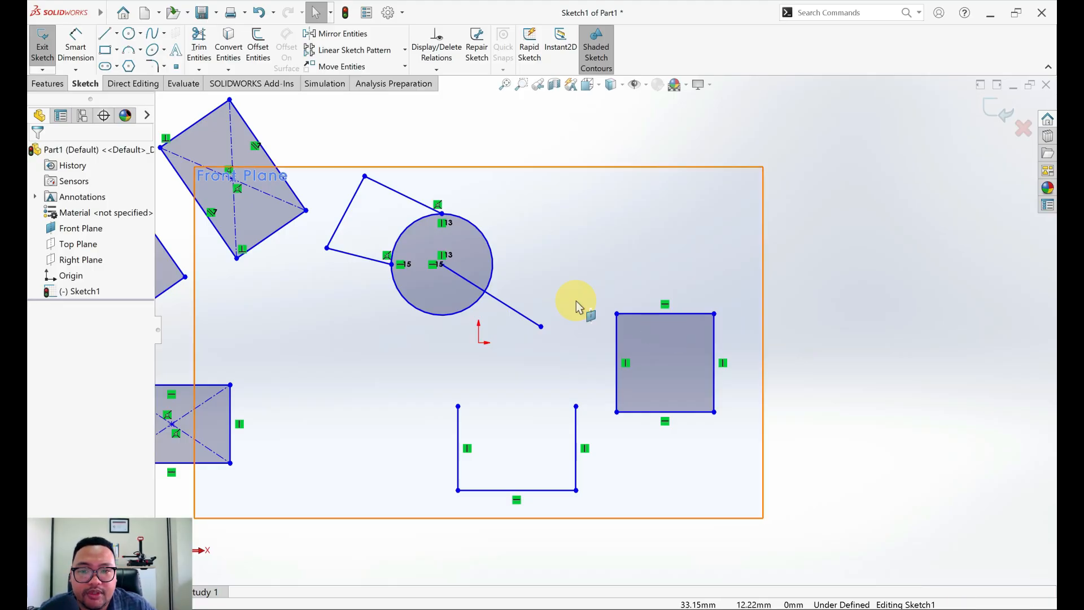
pyautogui.scroll(2, 489, 295)
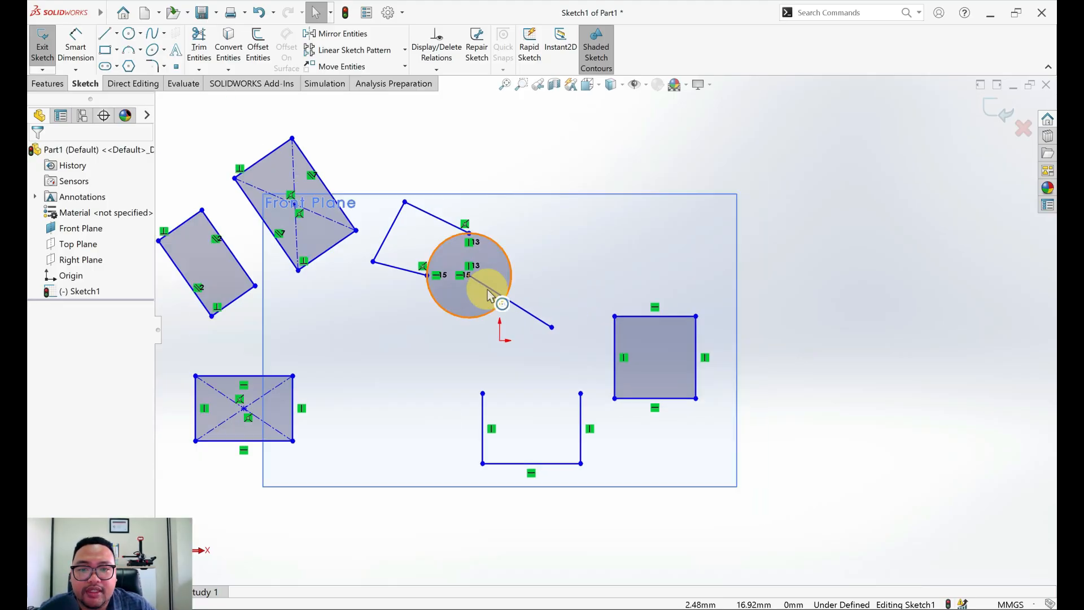
pyautogui.scroll(-1, 254, 260)
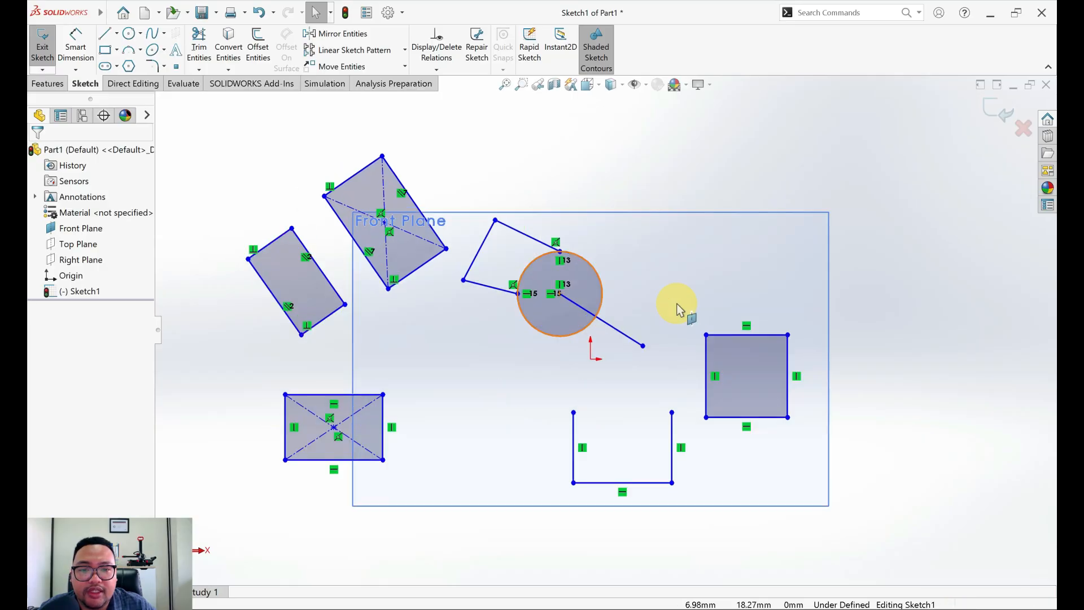
# - Delete the square's top and right edges, and clear all remaining entities from the sketch
pyautogui.moveTo(860, 267); pyautogui.dragTo(771, 347)
pyautogui.press('Delete')
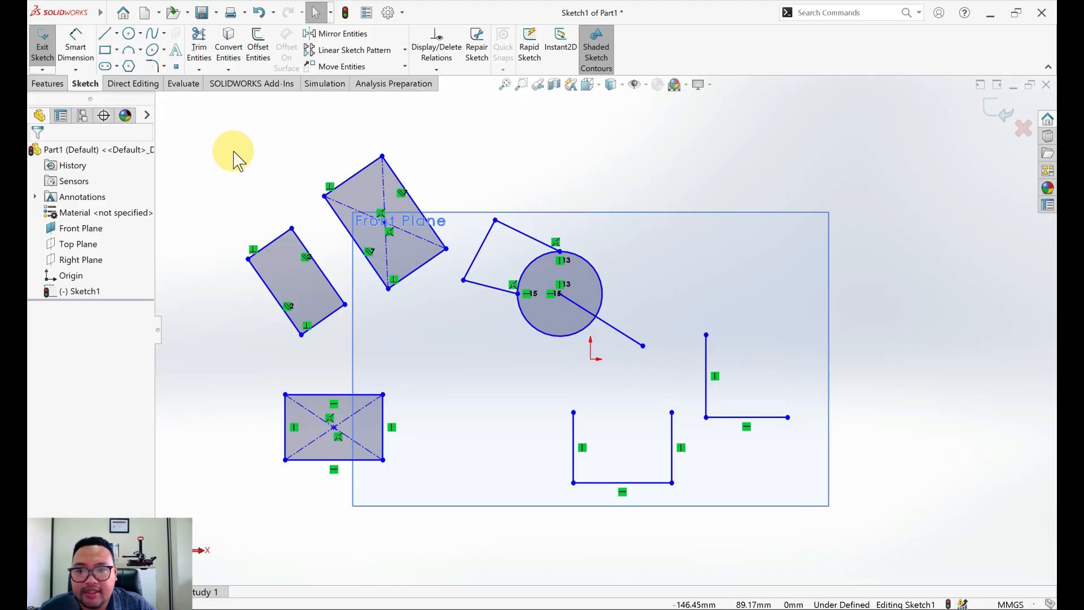
pyautogui.moveTo(198, 120)
pyautogui.mouseDown()
pyautogui.moveTo(482, 314)
pyautogui.moveTo(851, 534)
pyautogui.mouseUp()
pyautogui.press('Delete')
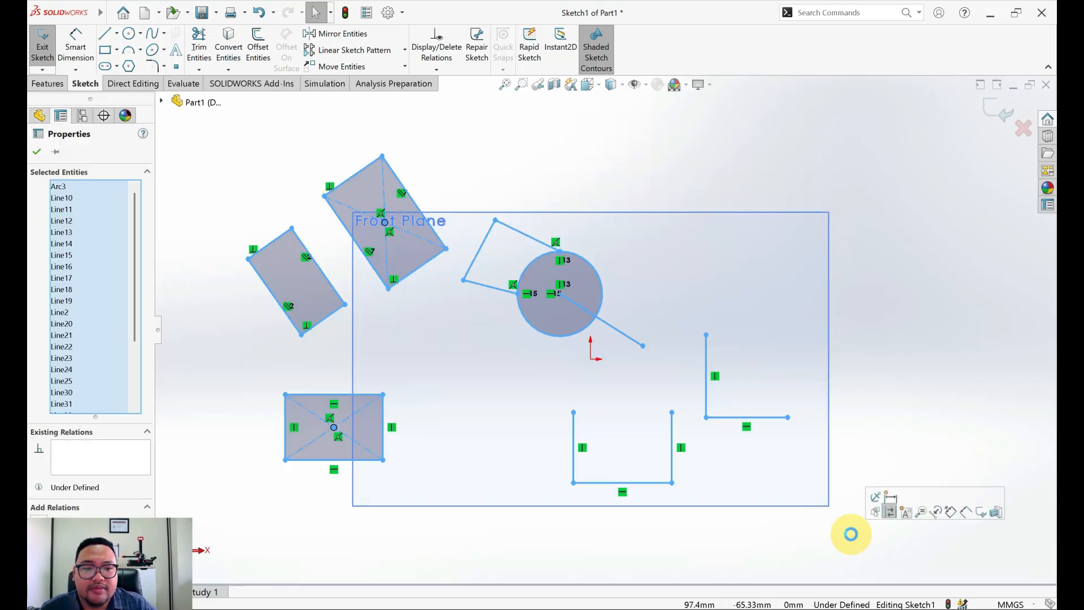
# - Sketch two circles right of the origin, one above the other, with radii of about 13.5 mm (upper) and 12.3 mm (lower)
pyautogui.hotkey('alt', 'Tab')
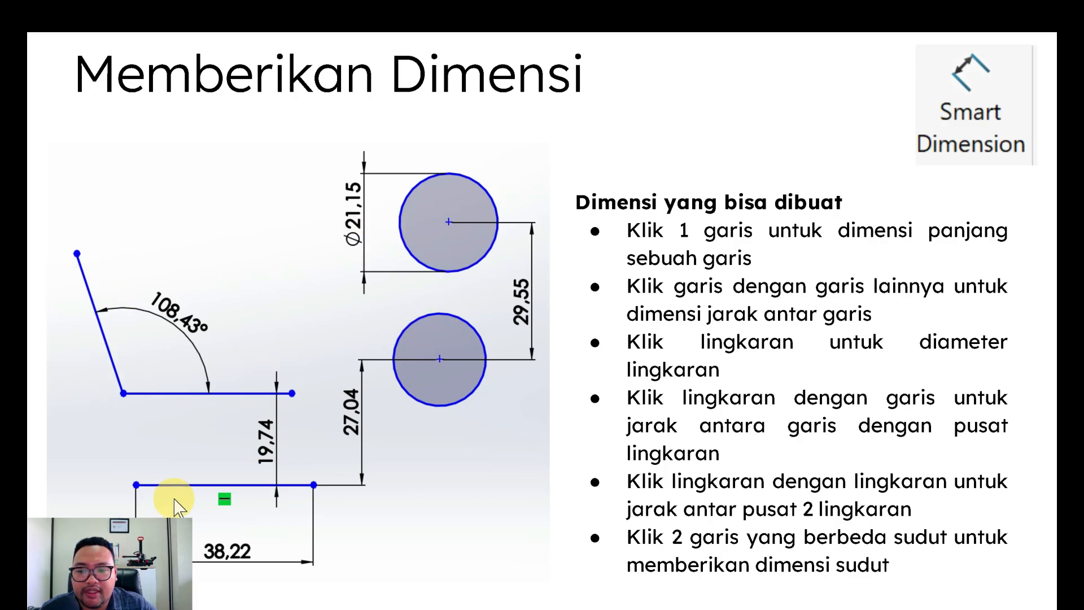
pyautogui.hotkey('alt', 'Tab')
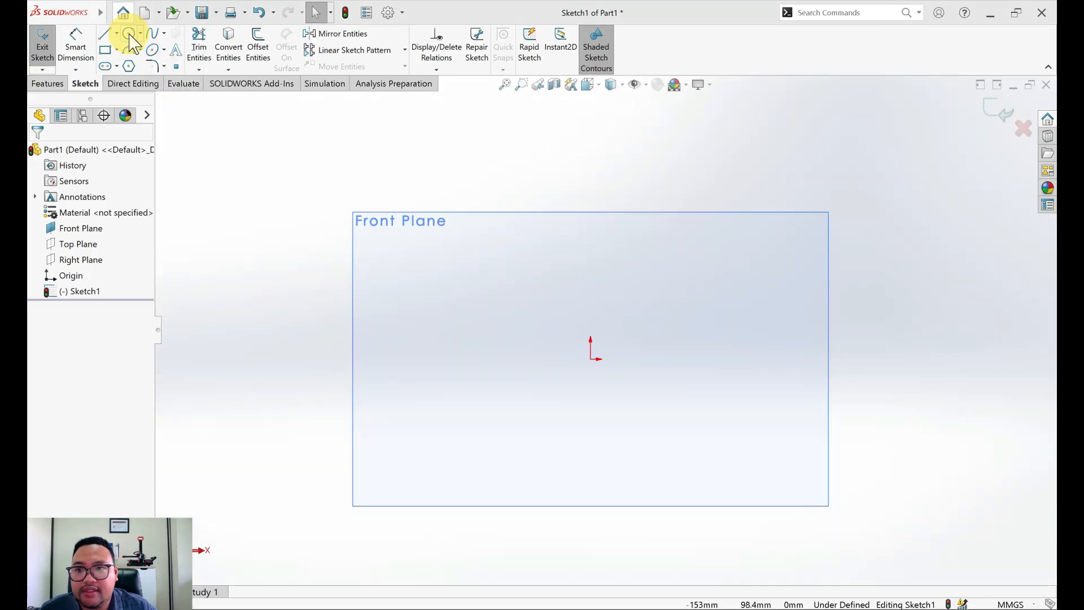
pyautogui.click(130, 35)
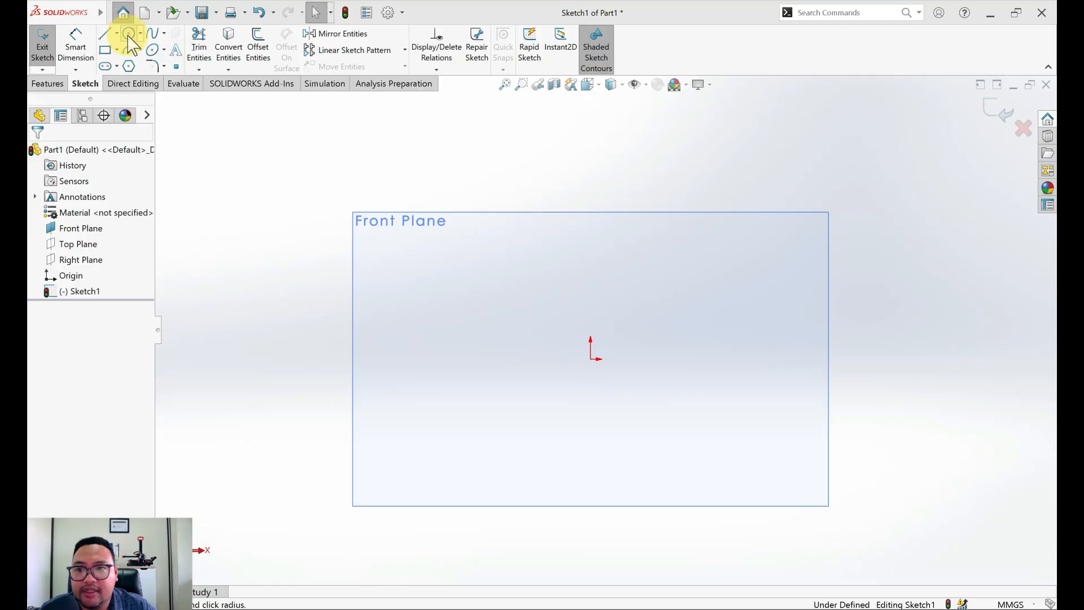
pyautogui.click(129, 34)
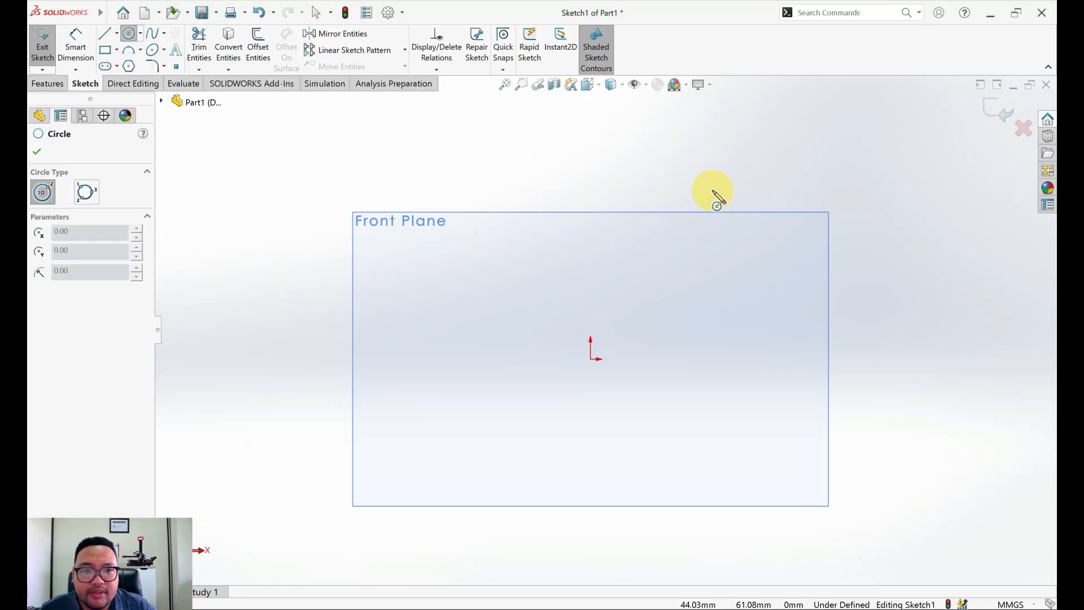
pyautogui.click(732, 222)
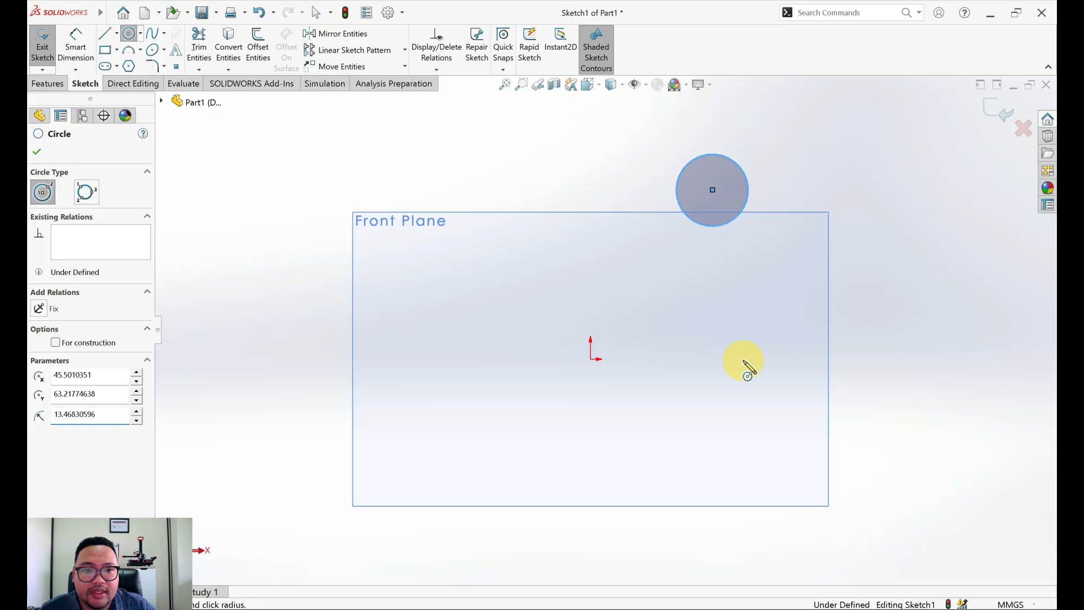
pyautogui.click(717, 320)
pyautogui.click(735, 345)
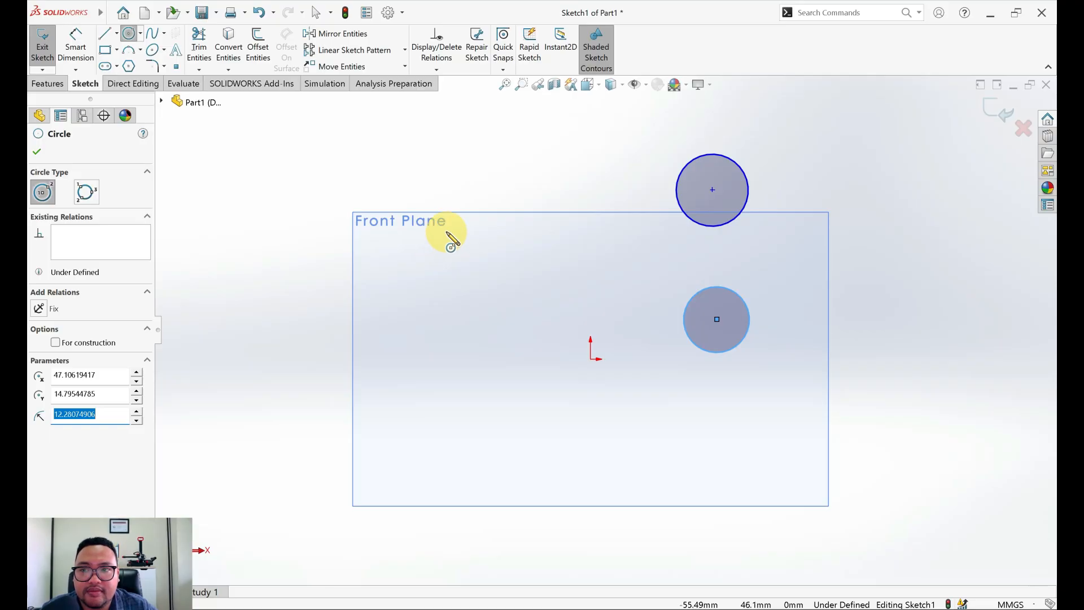
# - Draw two connected lines left of the circles: one sloping down to the right, continued by a horizontal one about 52 mm long
pyautogui.click(105, 34)
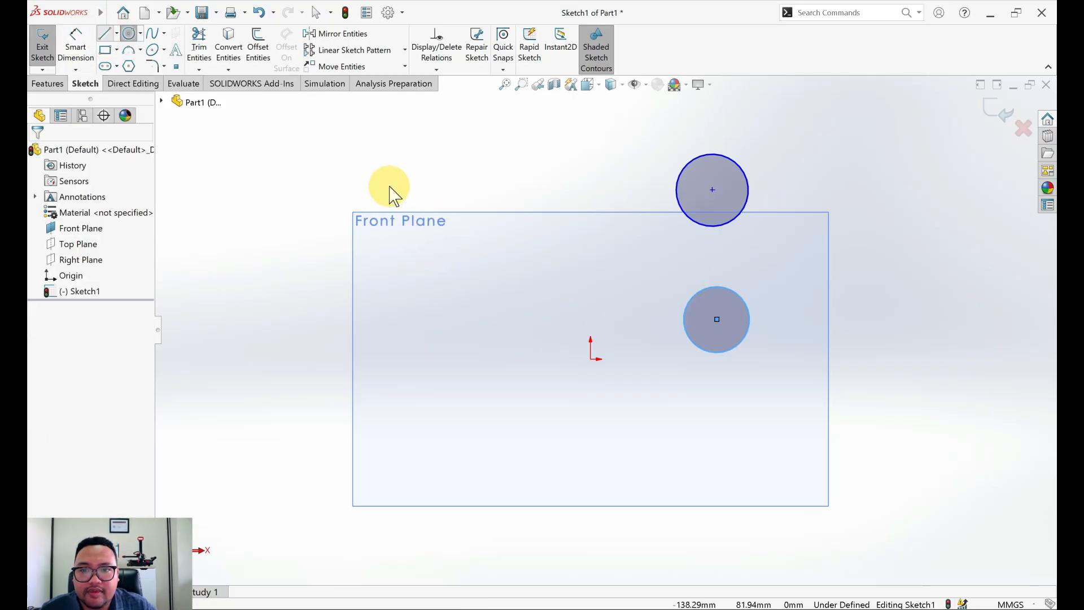
pyautogui.click(448, 270)
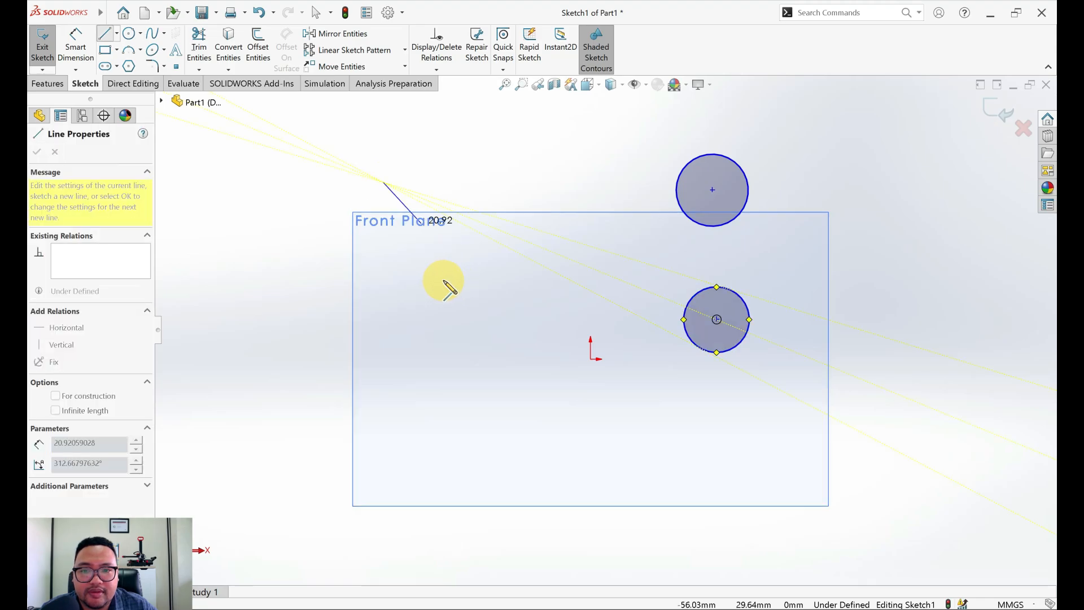
pyautogui.click(444, 279)
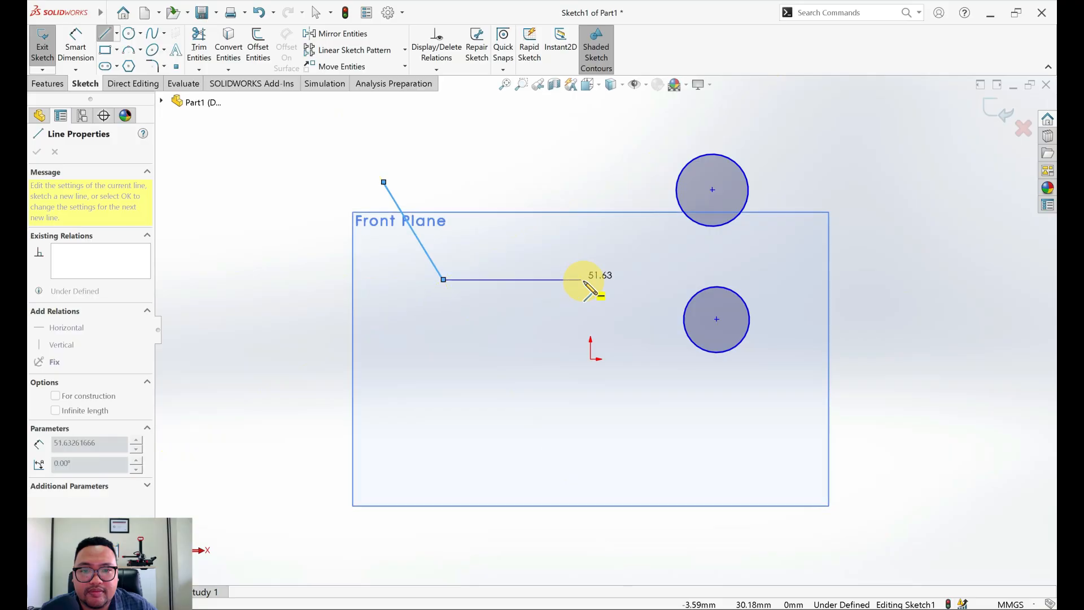
pyautogui.click(583, 279)
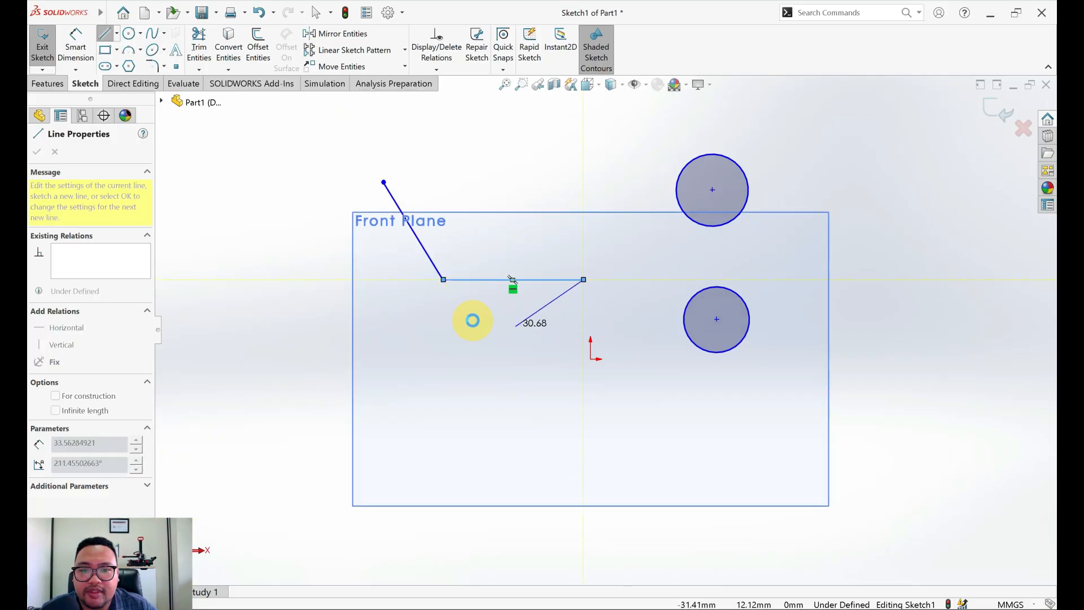
pyautogui.press('Escape')
# - Draw a separate horizontal line about 51.1 mm long below the connected lines and left of the origin
pyautogui.click(106, 35)
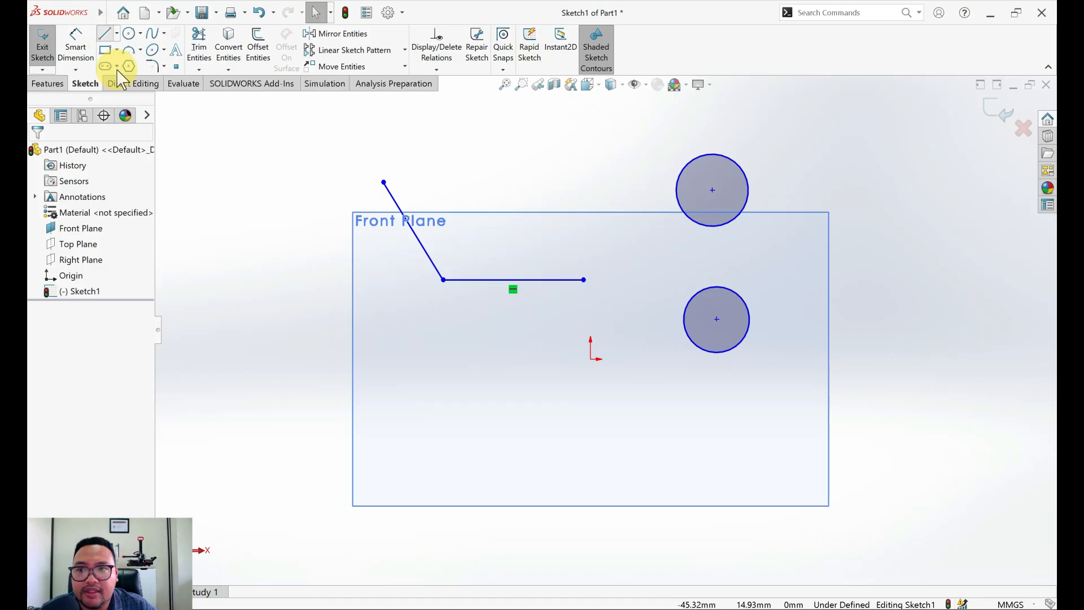
pyautogui.click(106, 35)
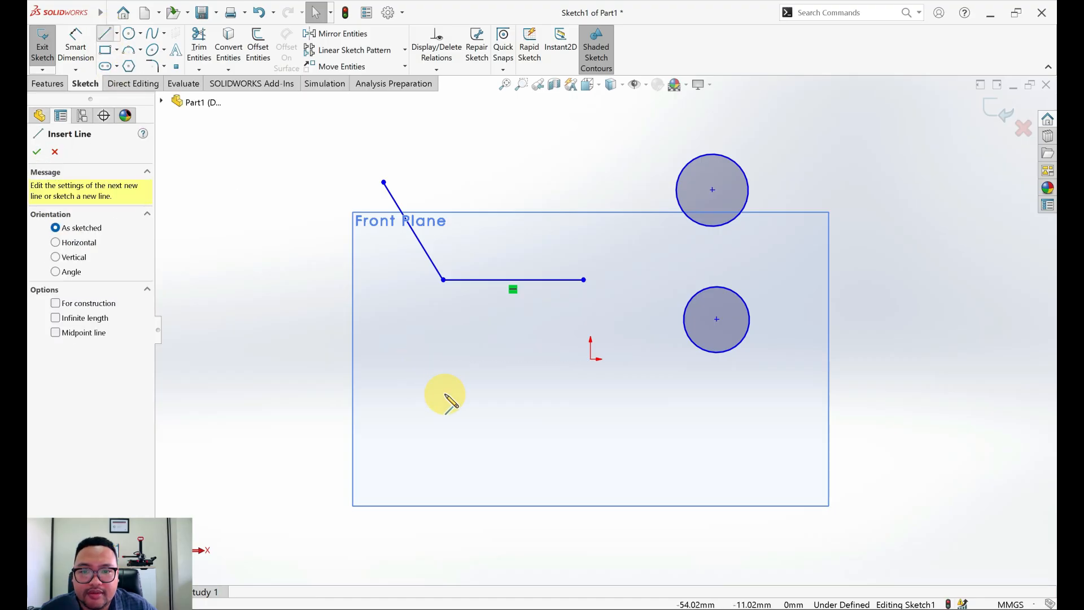
pyautogui.press('Escape')
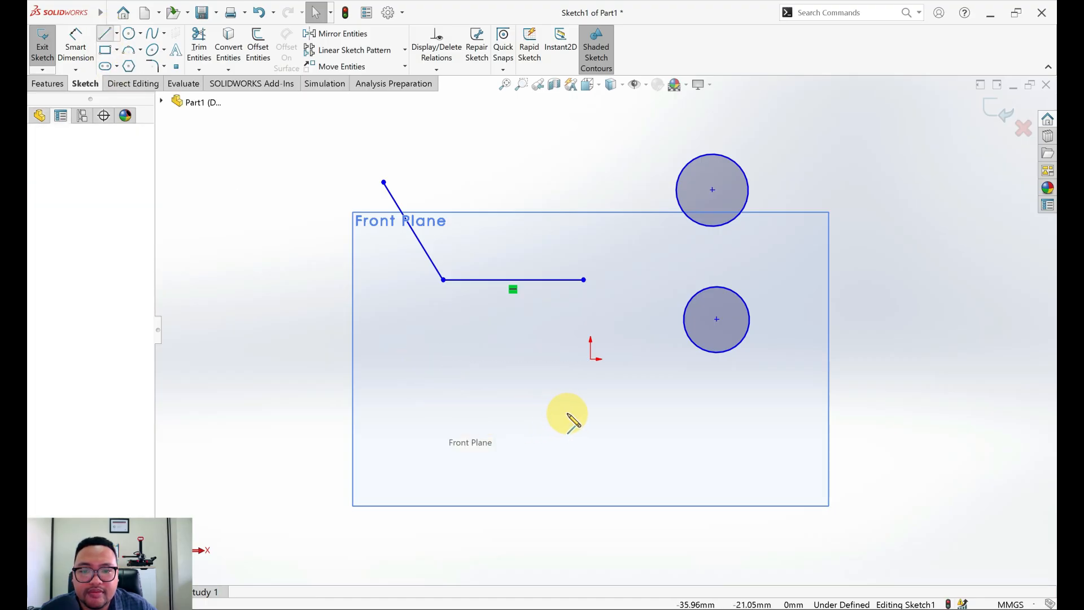
pyautogui.click(567, 417)
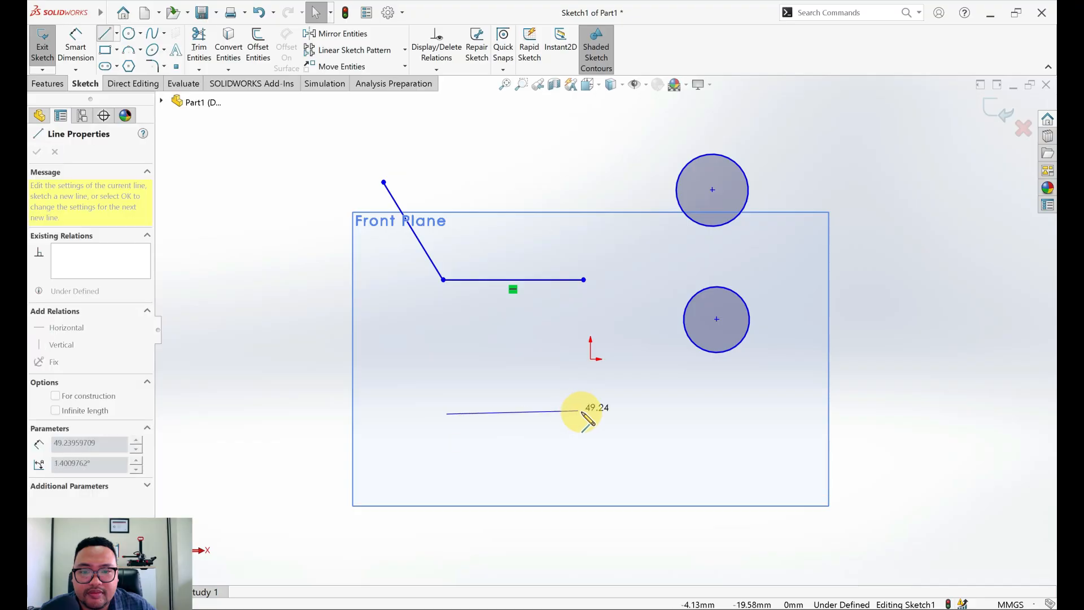
pyautogui.click(584, 415)
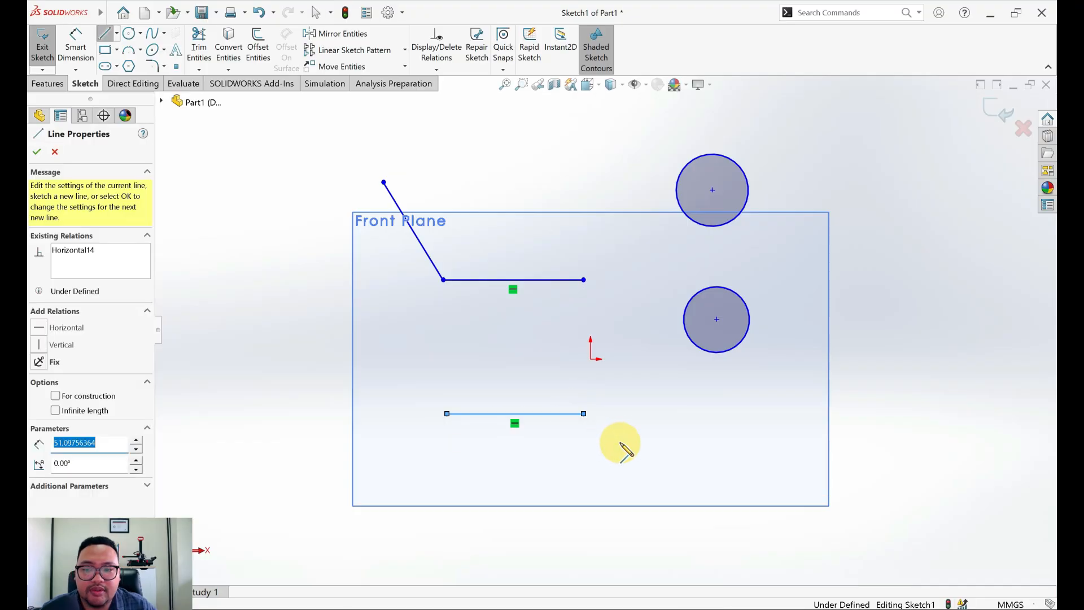
pyautogui.press('Escape')
pyautogui.press('Escape')
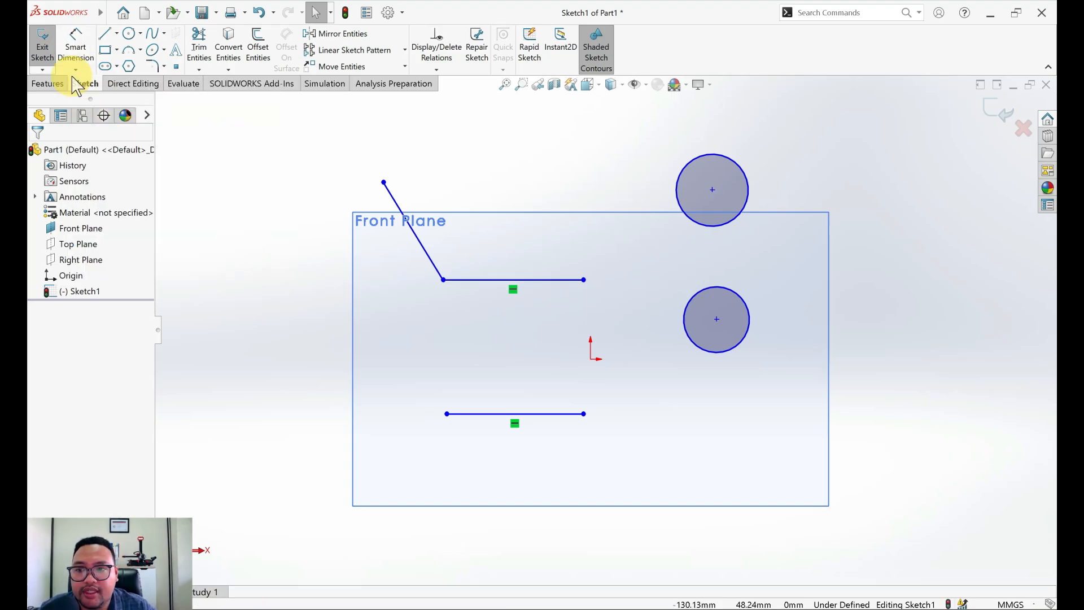
# - Dimension the lower horizontal line's length with Smart Dimension and set it to 50 mm
pyautogui.click(75, 43)
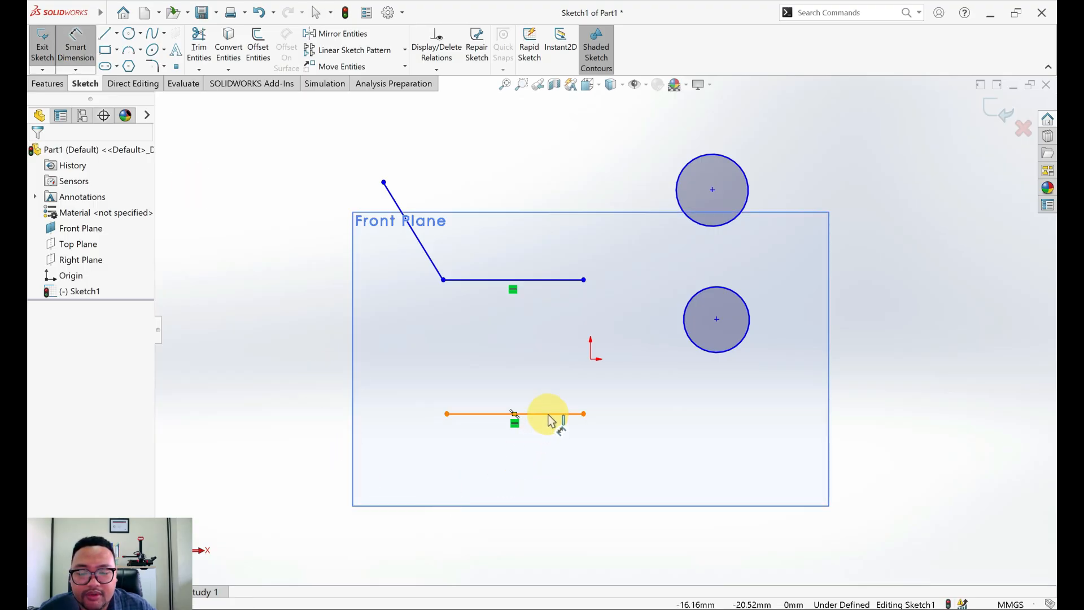
pyautogui.click(528, 453)
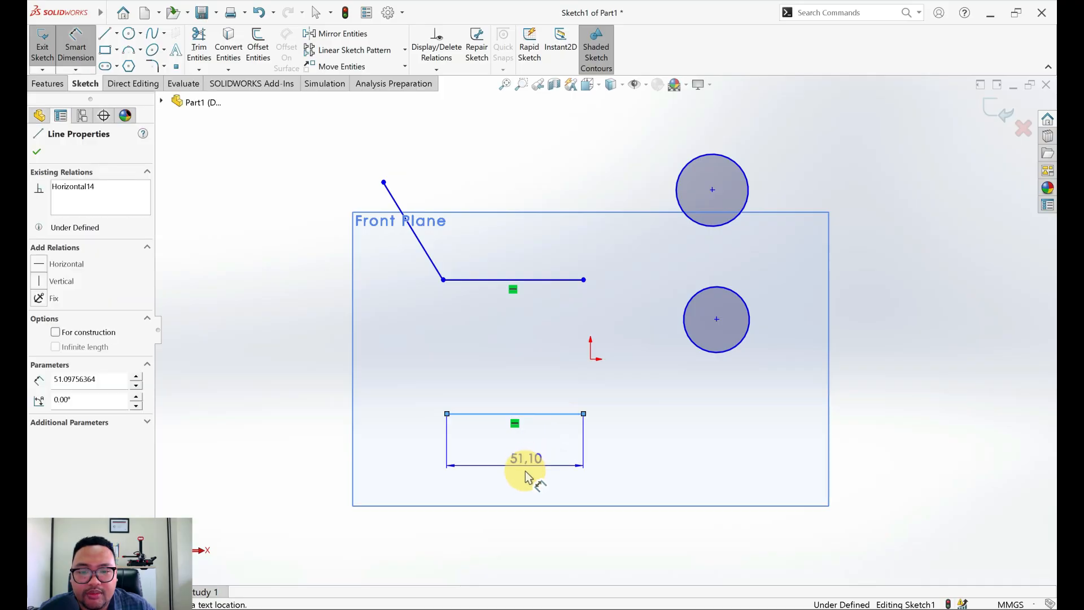
pyautogui.click(523, 474)
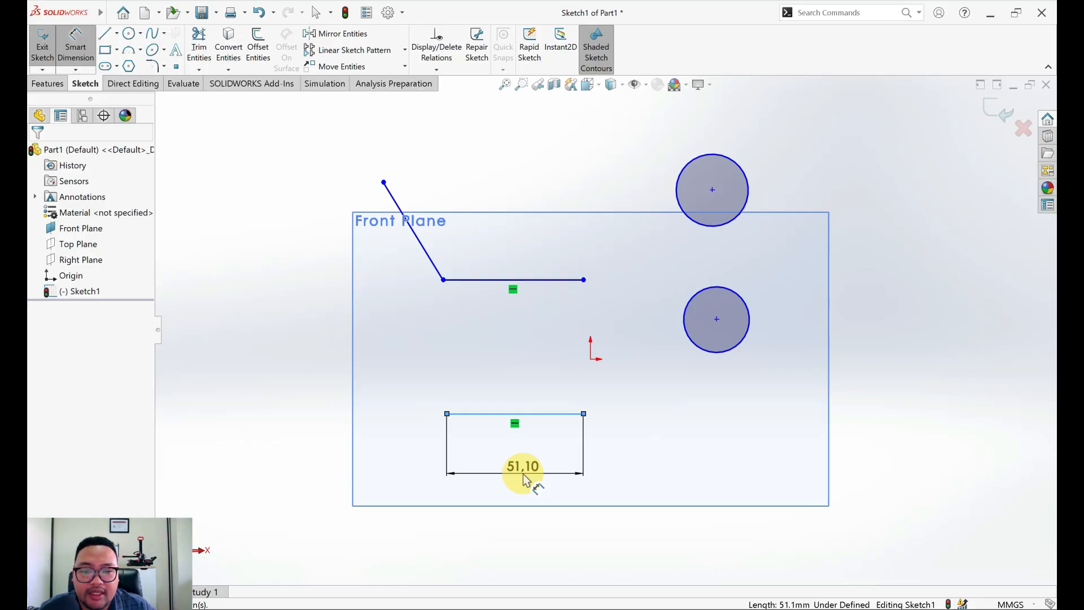
pyautogui.click(524, 478)
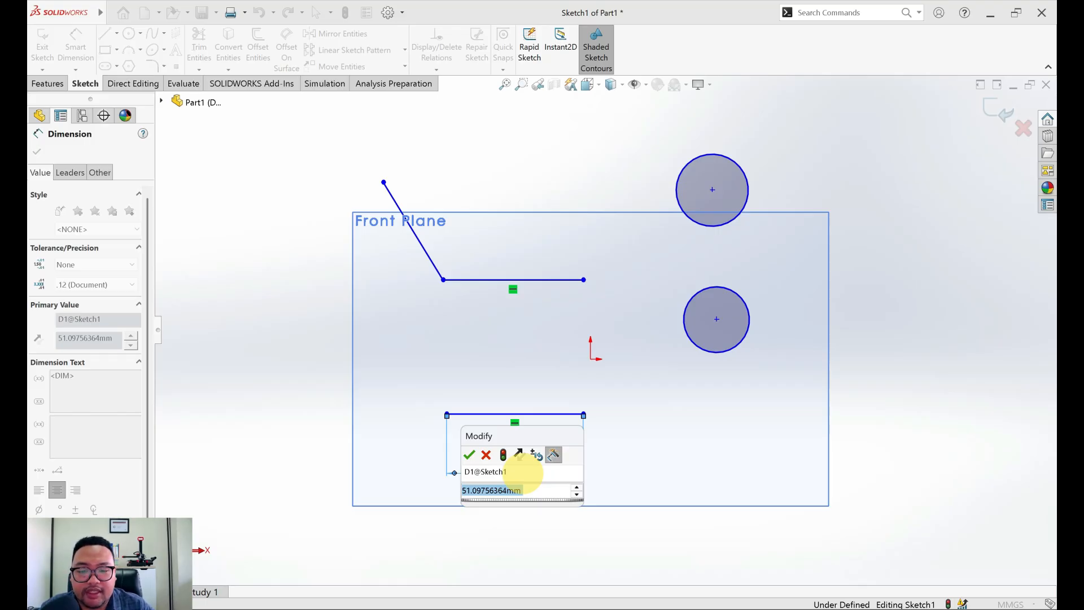
pyautogui.write('50')
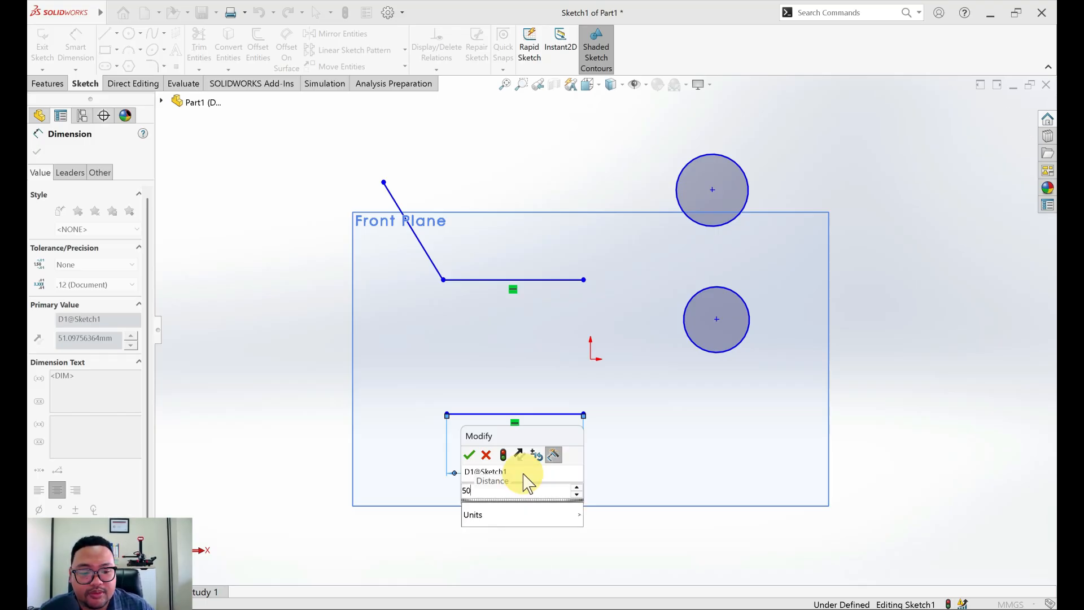
pyautogui.press('Return')
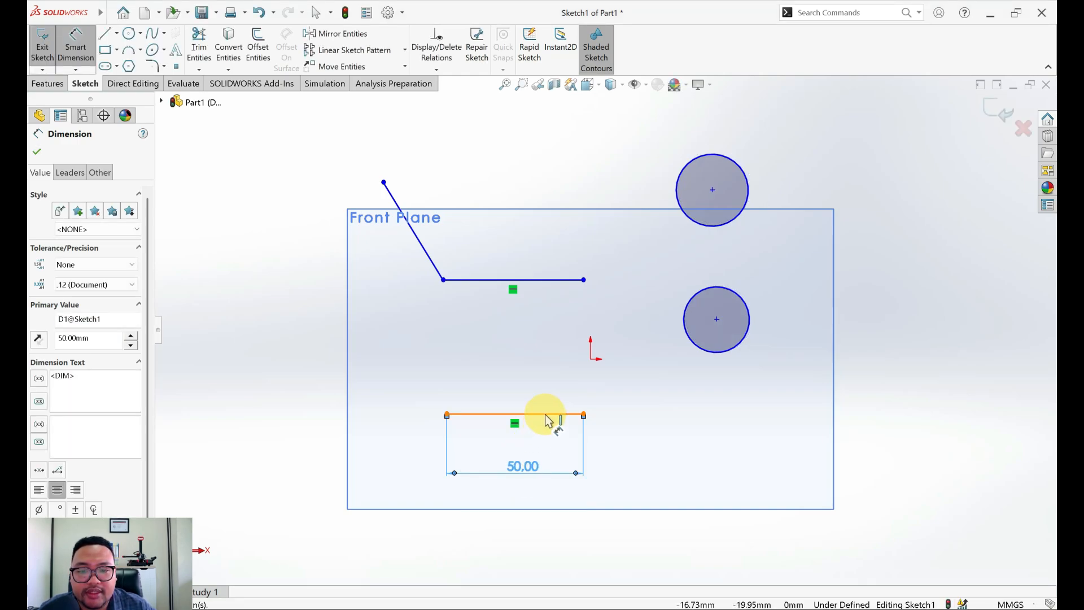
# - Add a vertical distance dimension of 50 mm between the two horizontal lines
pyautogui.click(534, 279)
pyautogui.click(538, 279)
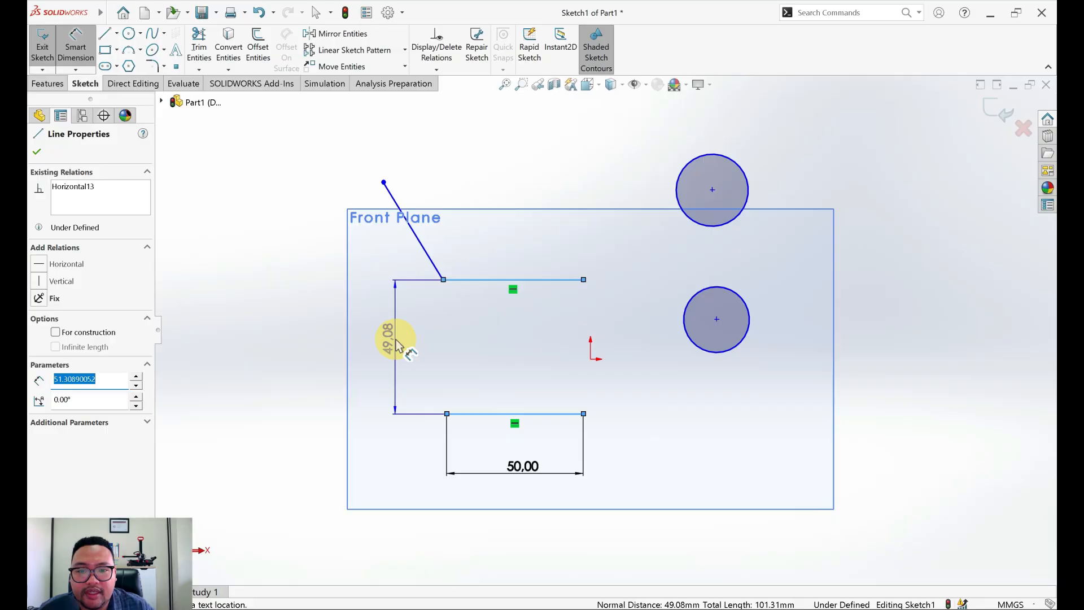
pyautogui.click(397, 345)
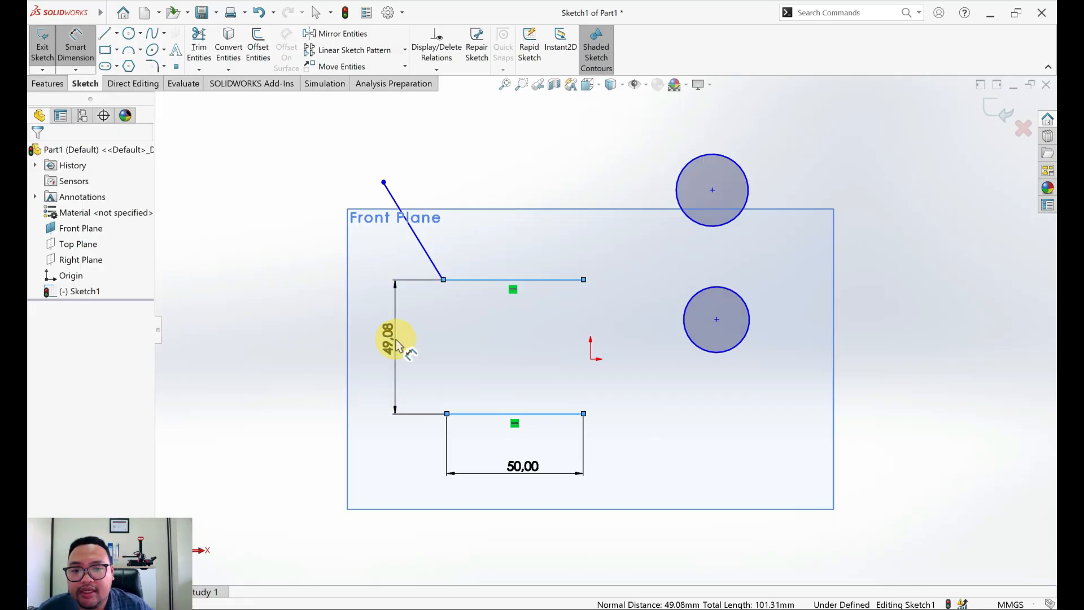
pyautogui.doubleClick(390, 339)
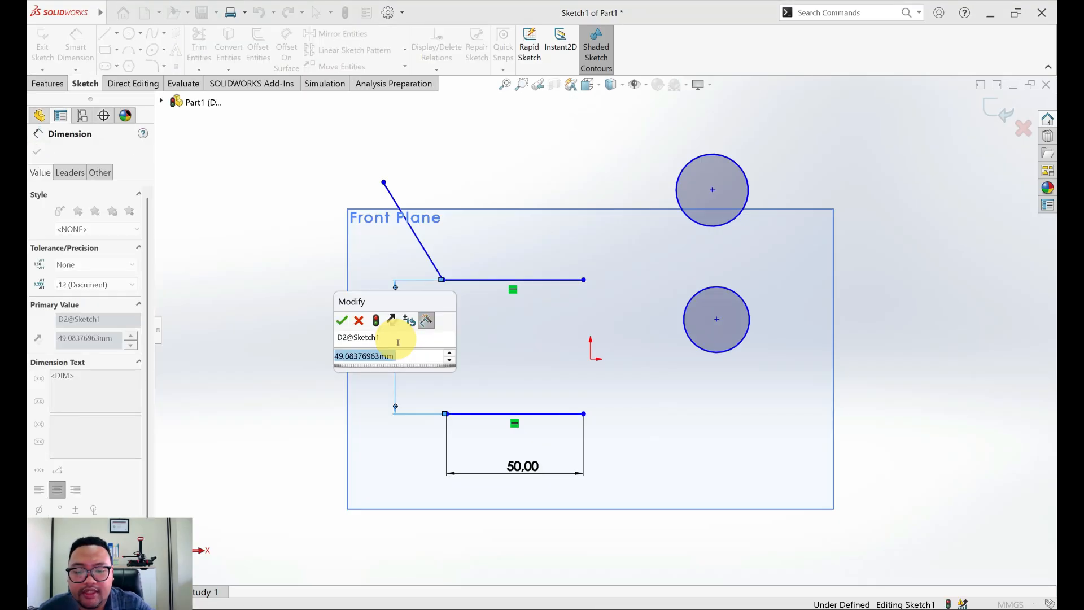
pyautogui.write('50')
pyautogui.press('Return')
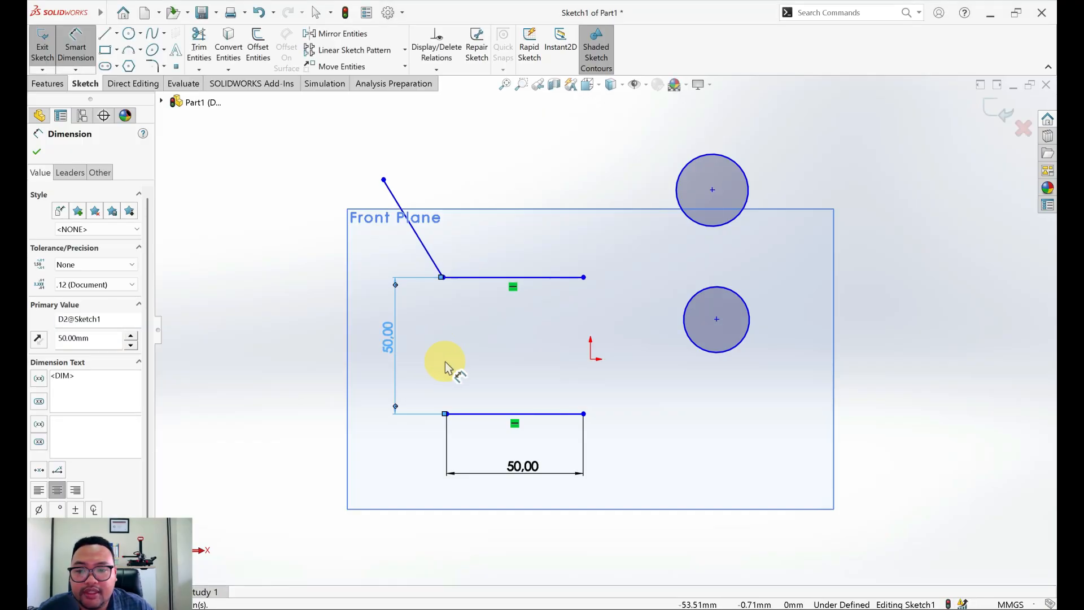
# - Dimension the angle between the sloping line and the connected horizontal line, and set it to 120°
pyautogui.click(422, 242)
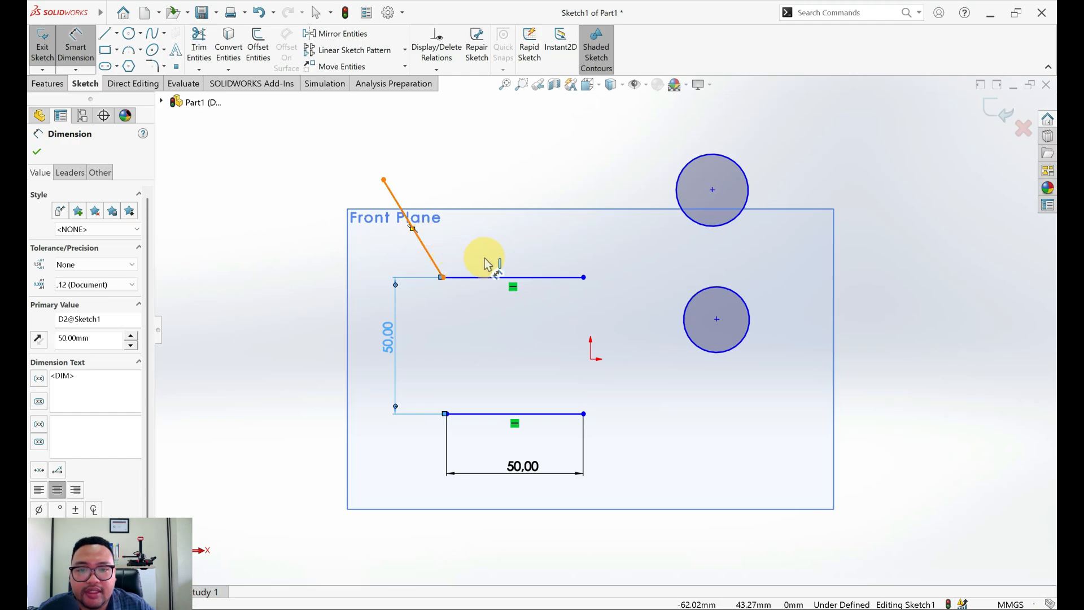
pyautogui.click(494, 276)
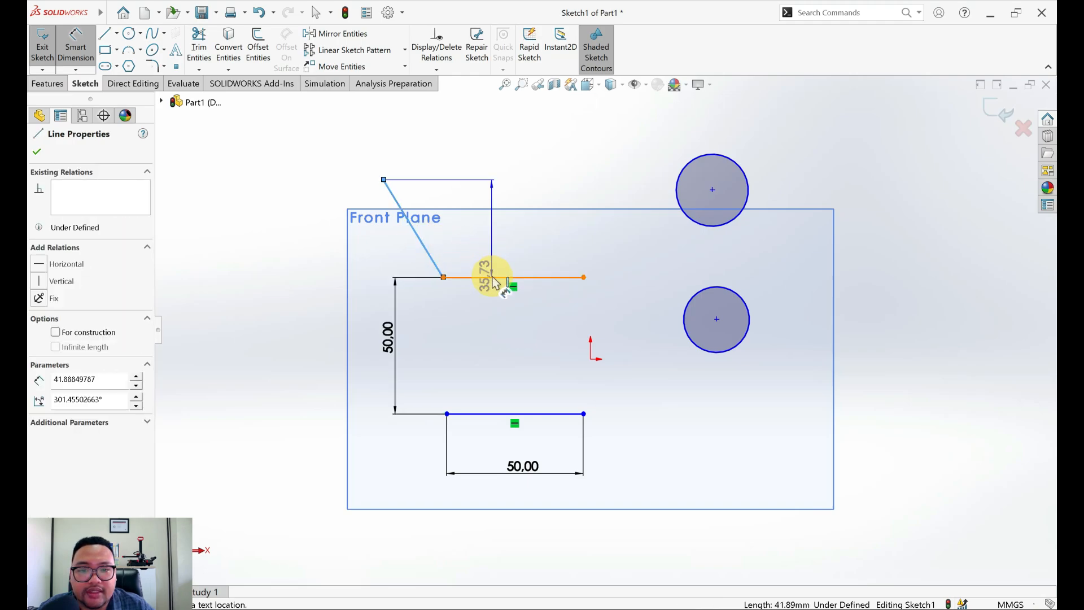
pyautogui.click(493, 277)
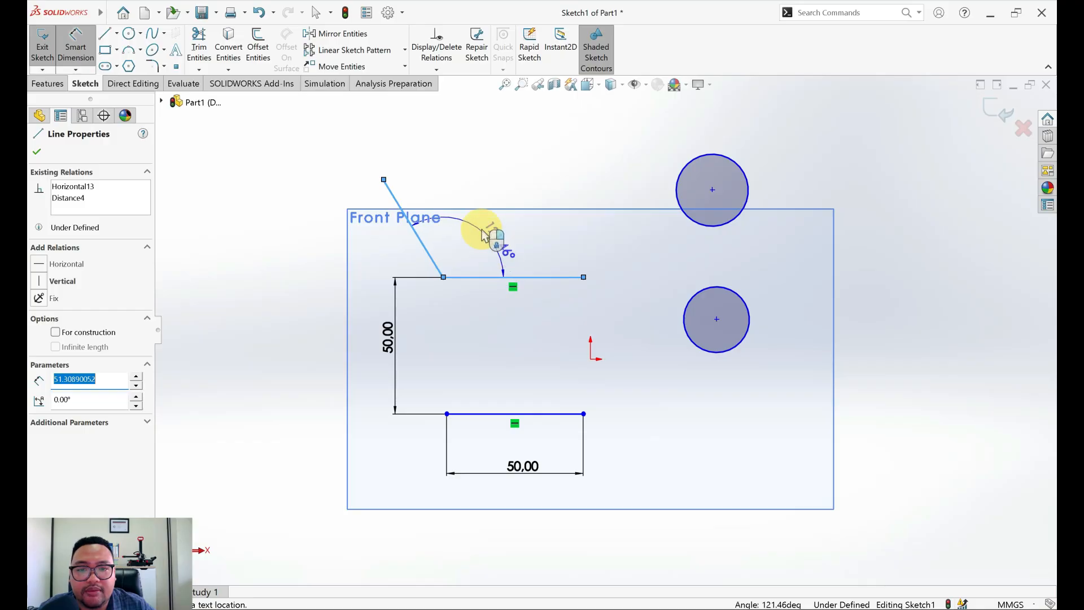
pyautogui.click(479, 197)
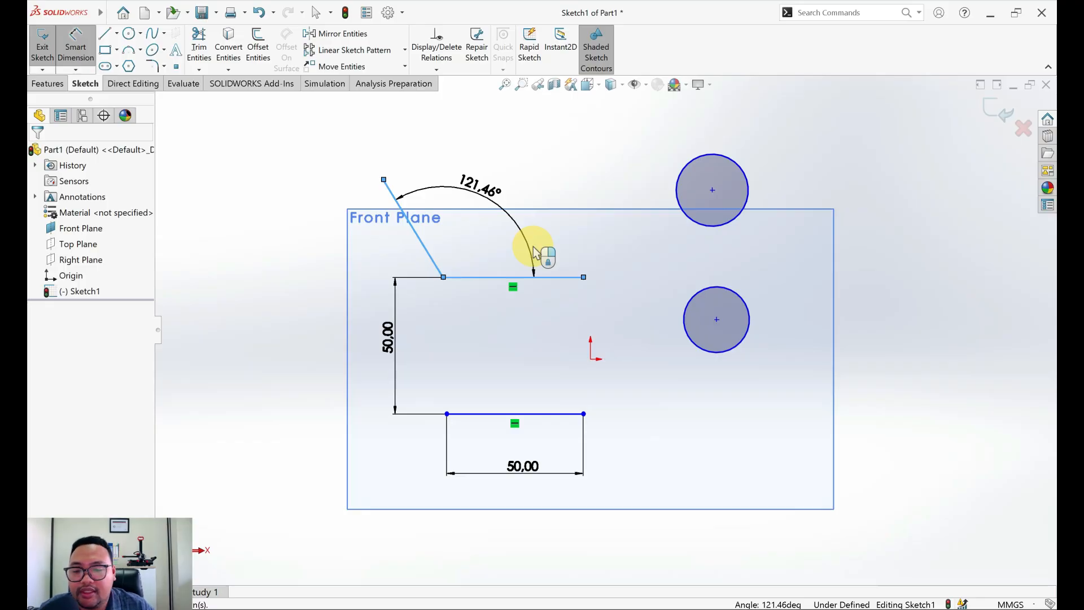
pyautogui.click(534, 253)
pyautogui.doubleClick(533, 253)
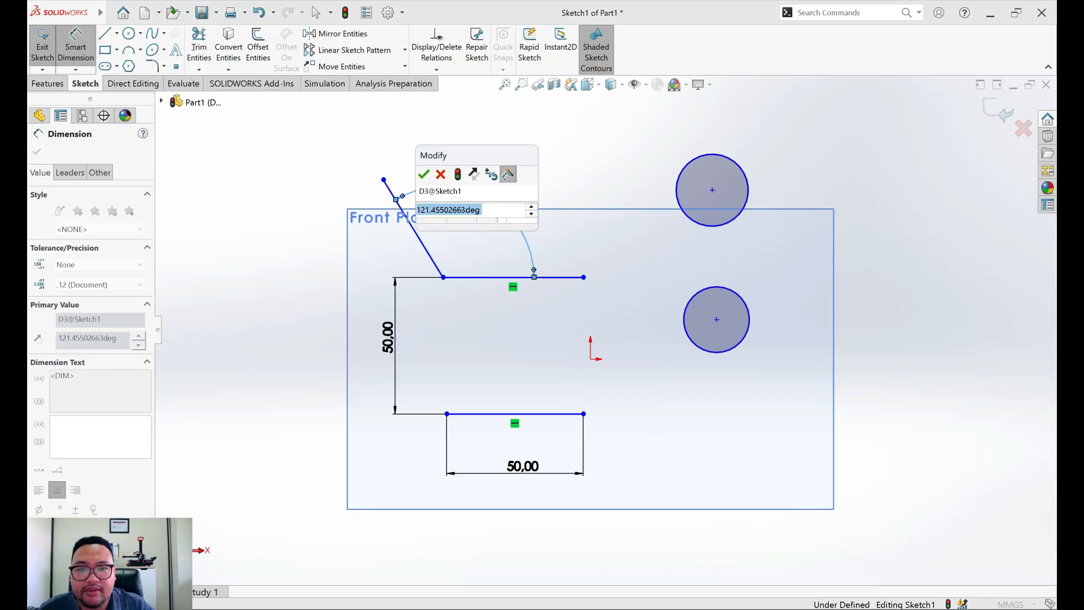
pyautogui.write('120')
pyautogui.press('Return')
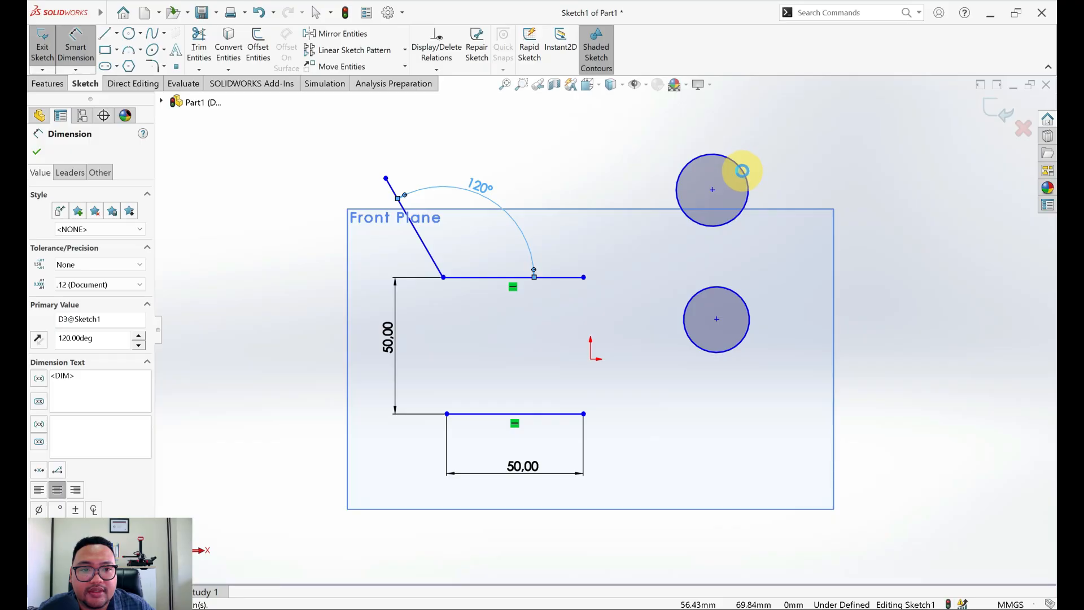
# - Dimension the upper circle's diameter and set it to 25 mm
pyautogui.click(790, 150)
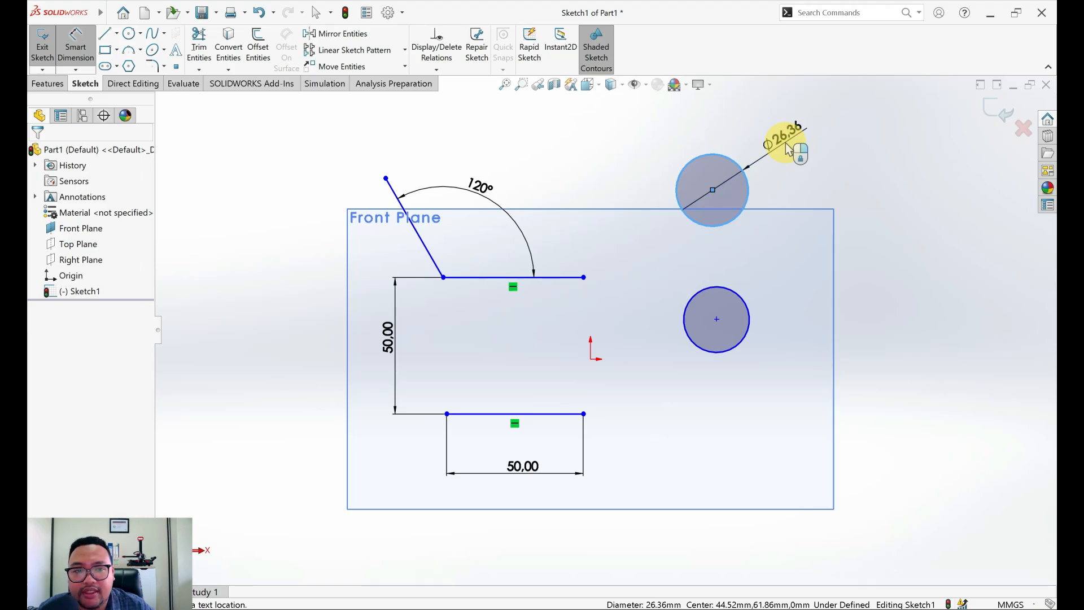
pyautogui.click(785, 144)
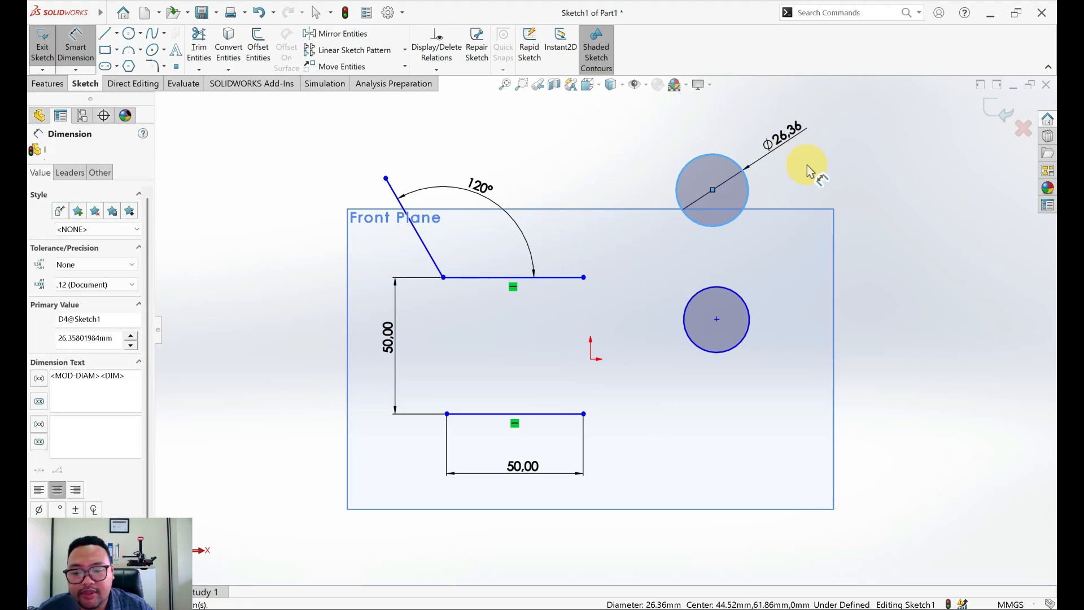
pyautogui.write('25')
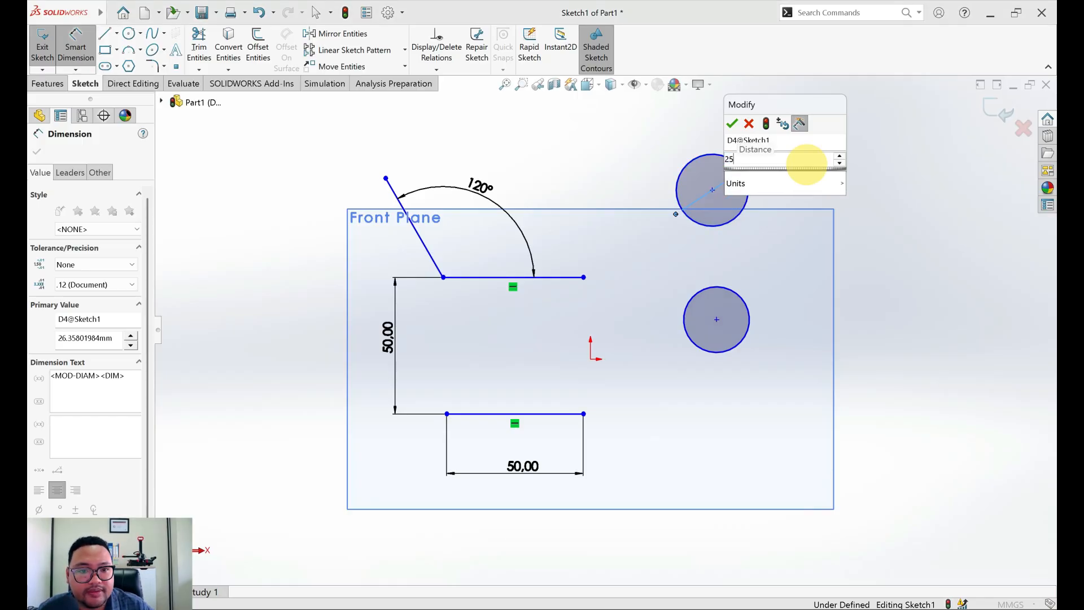
pyautogui.press('Return')
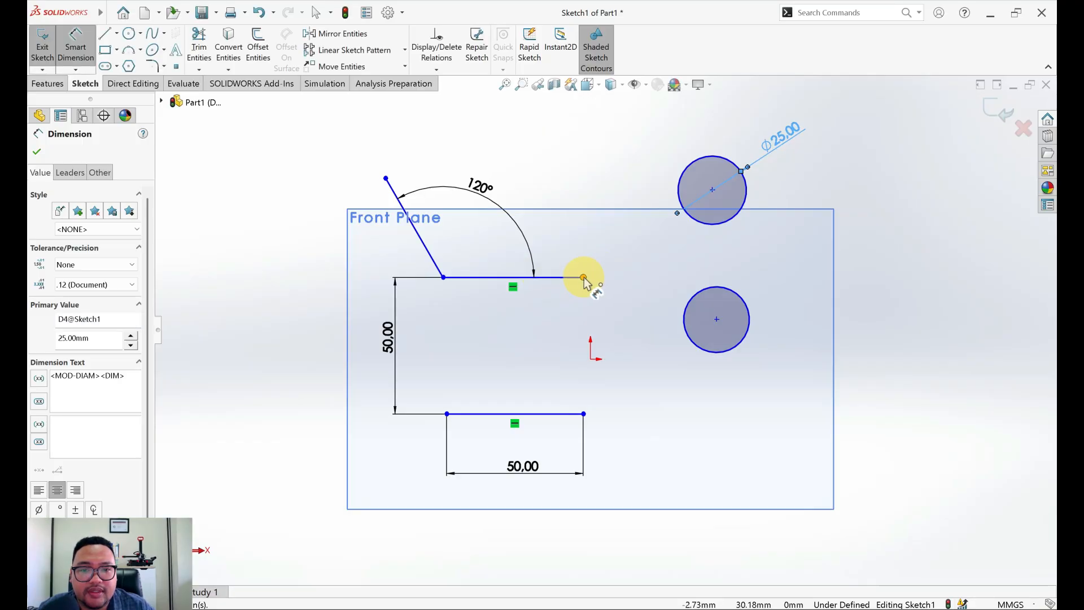
# - Dimension the vertical distance from the upper circle's centre to the upper horizontal line as 30 mm
pyautogui.click(709, 227)
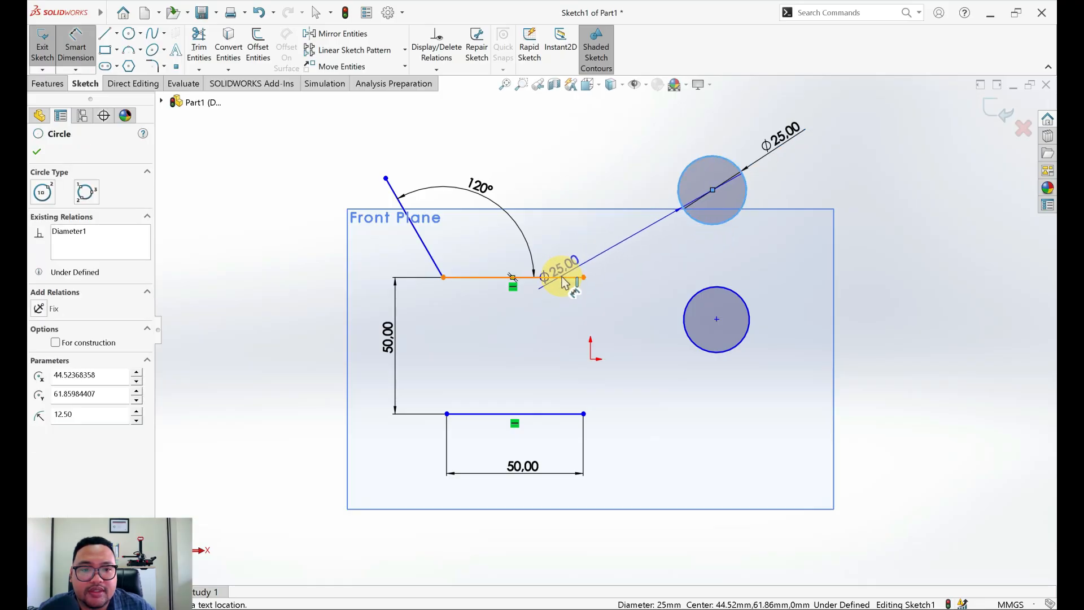
pyautogui.click(564, 281)
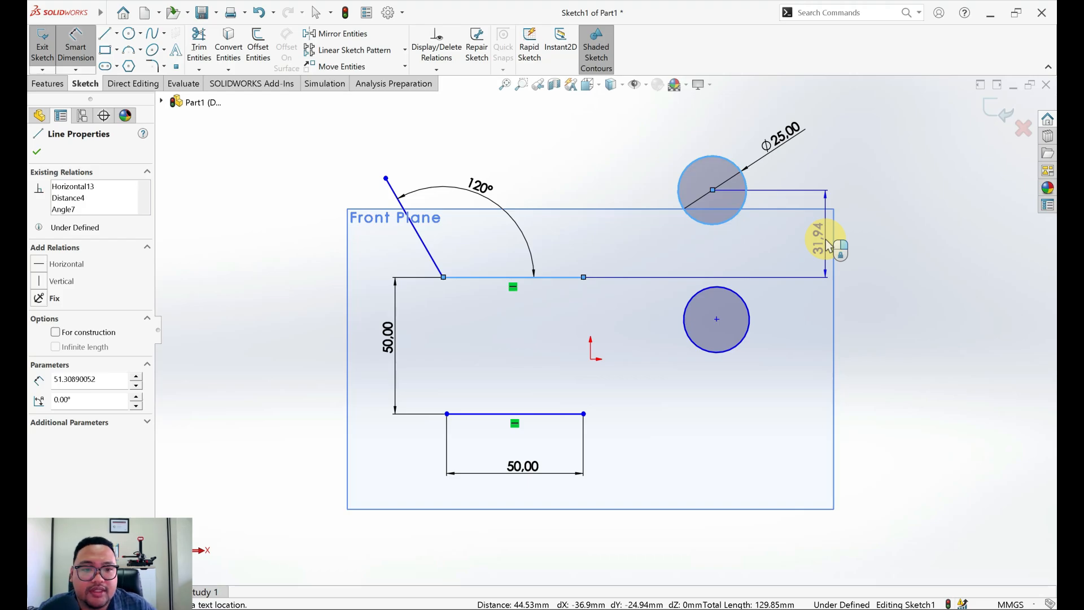
pyautogui.click(836, 241)
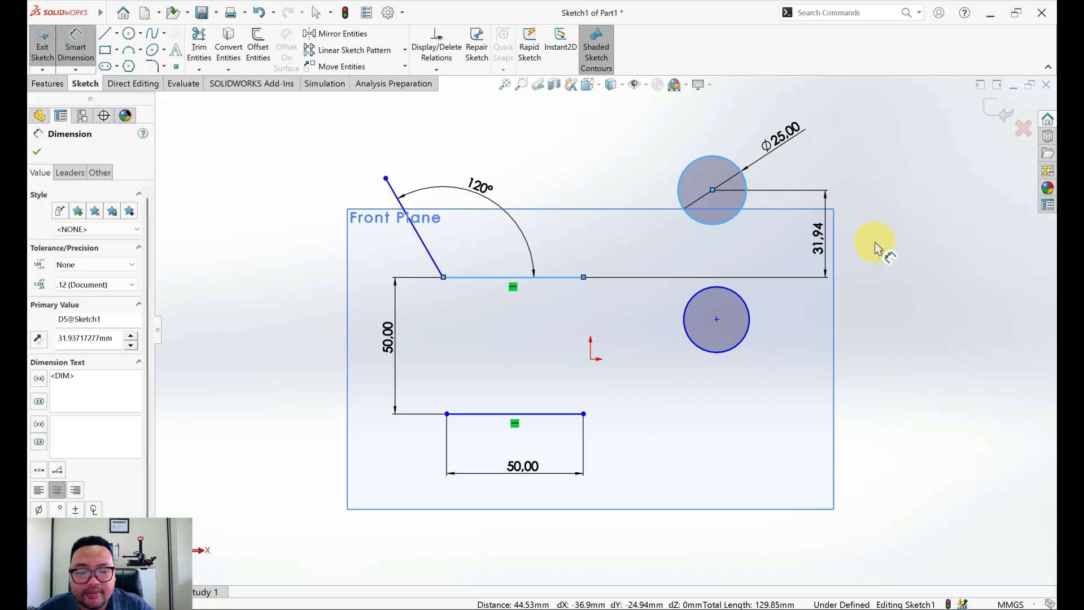
pyautogui.write('30')
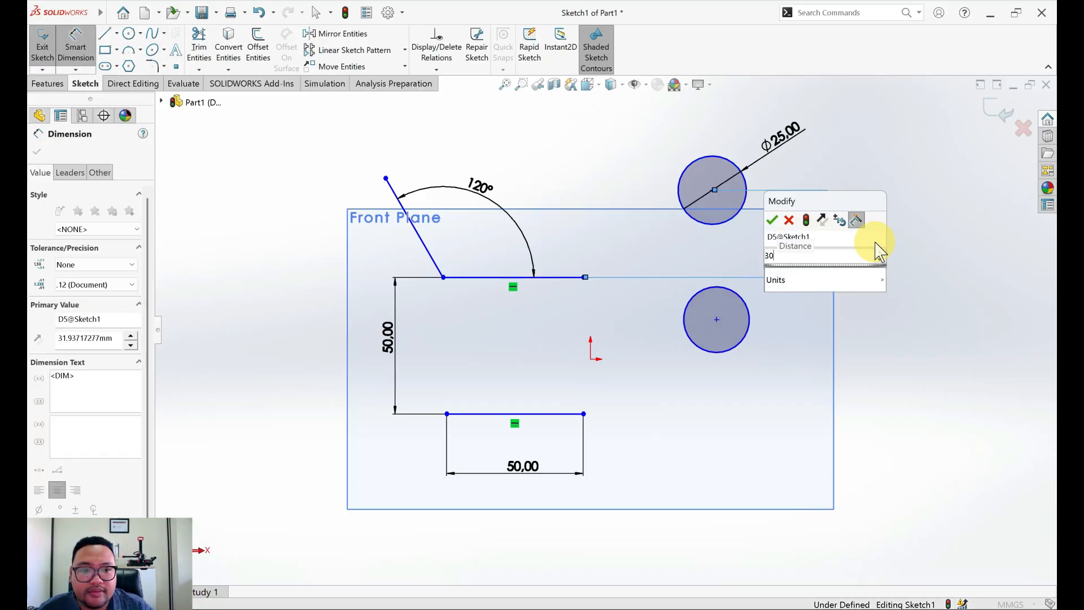
pyautogui.press('Return')
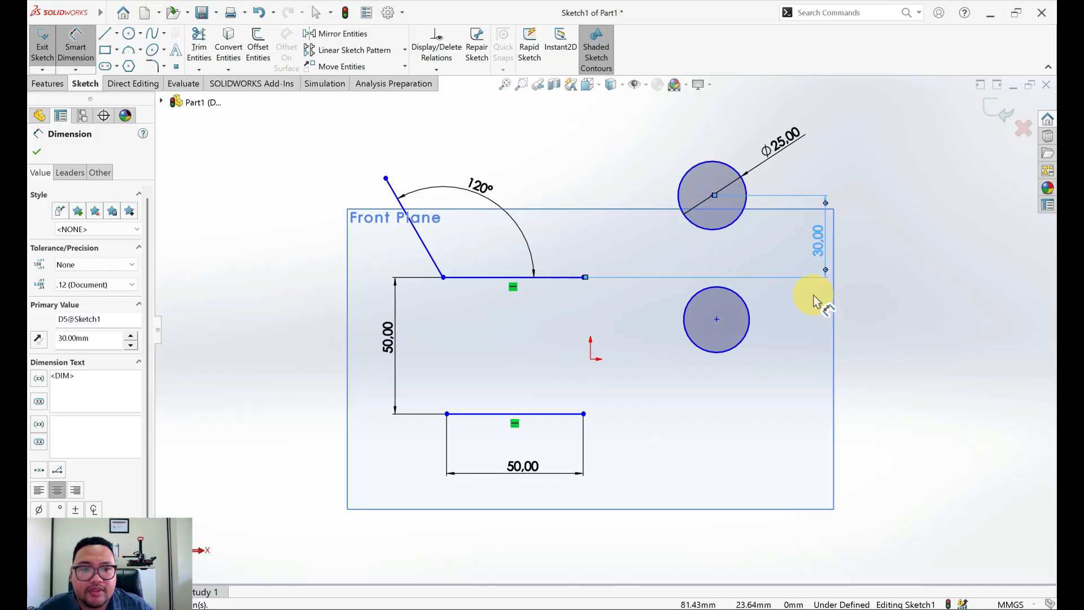
# - Add a vertical dimension of 45 mm between the centres of the two circles
pyautogui.click(743, 221)
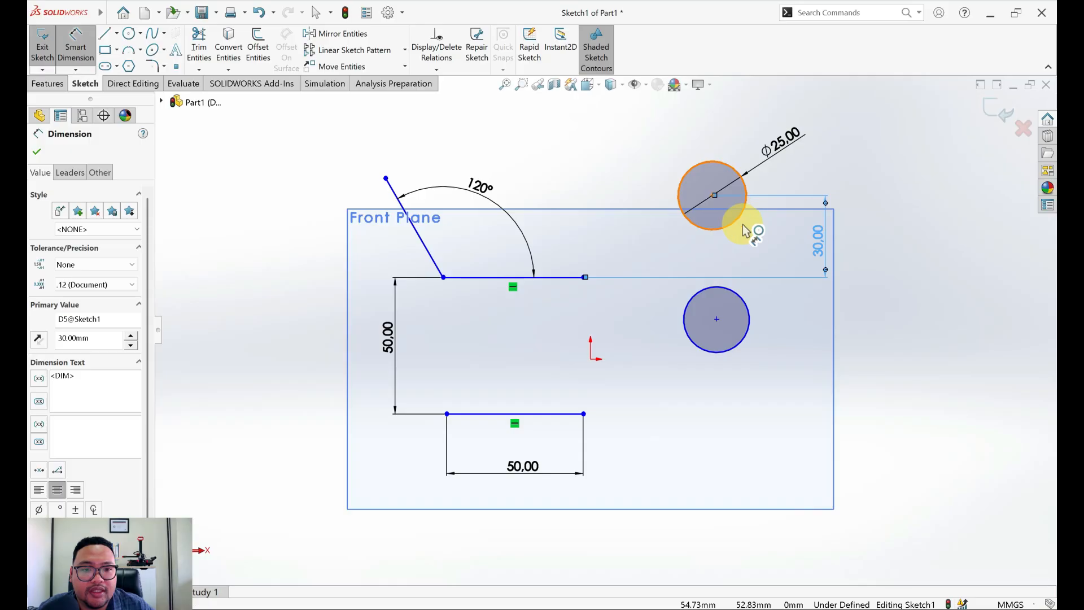
pyautogui.click(746, 305)
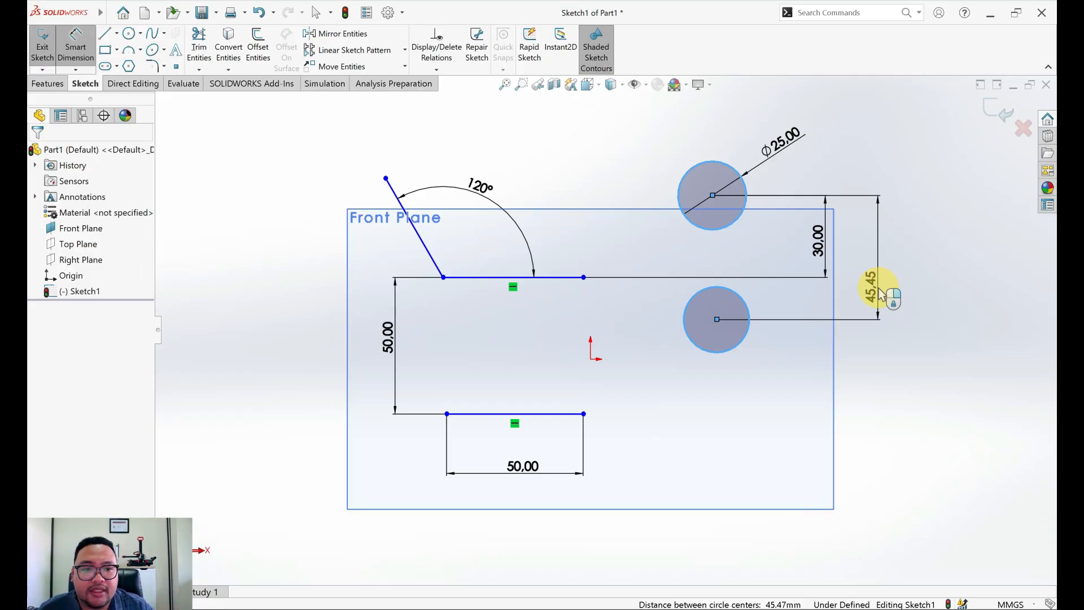
pyautogui.click(878, 288)
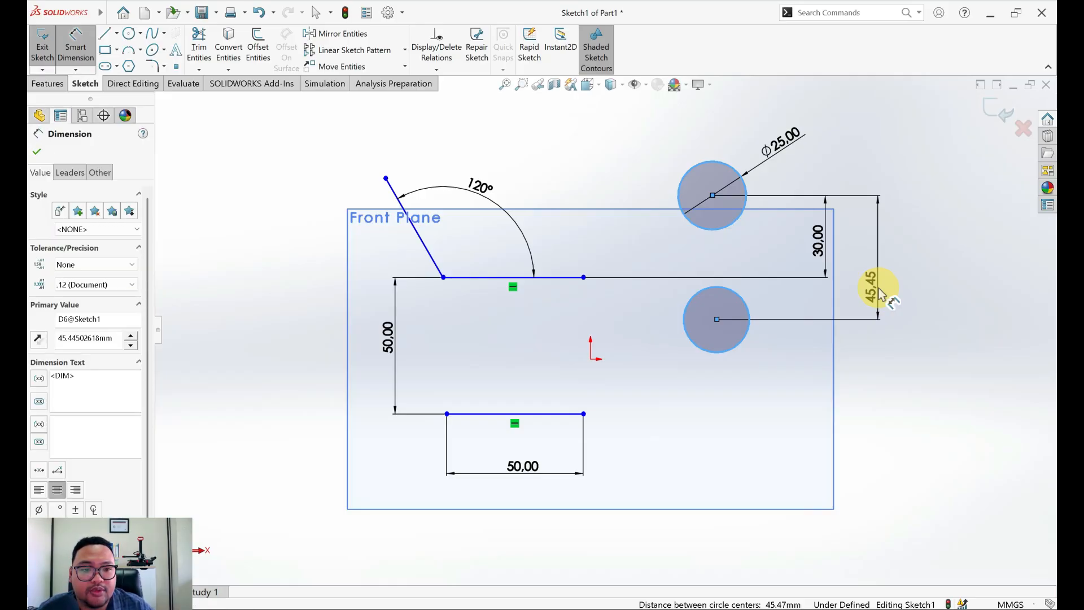
pyautogui.write('45')
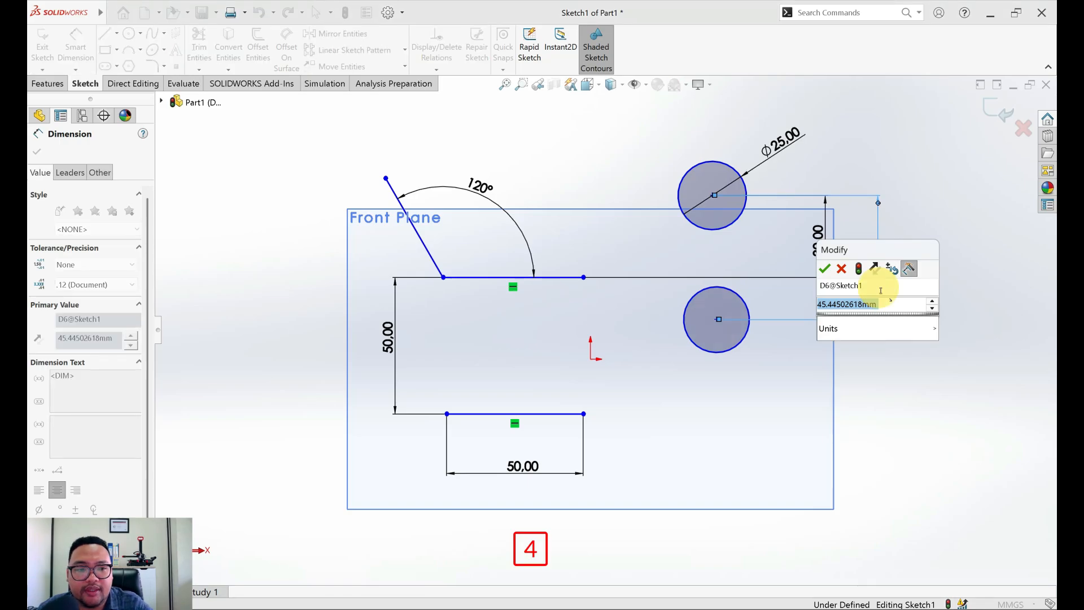
pyautogui.press('Return')
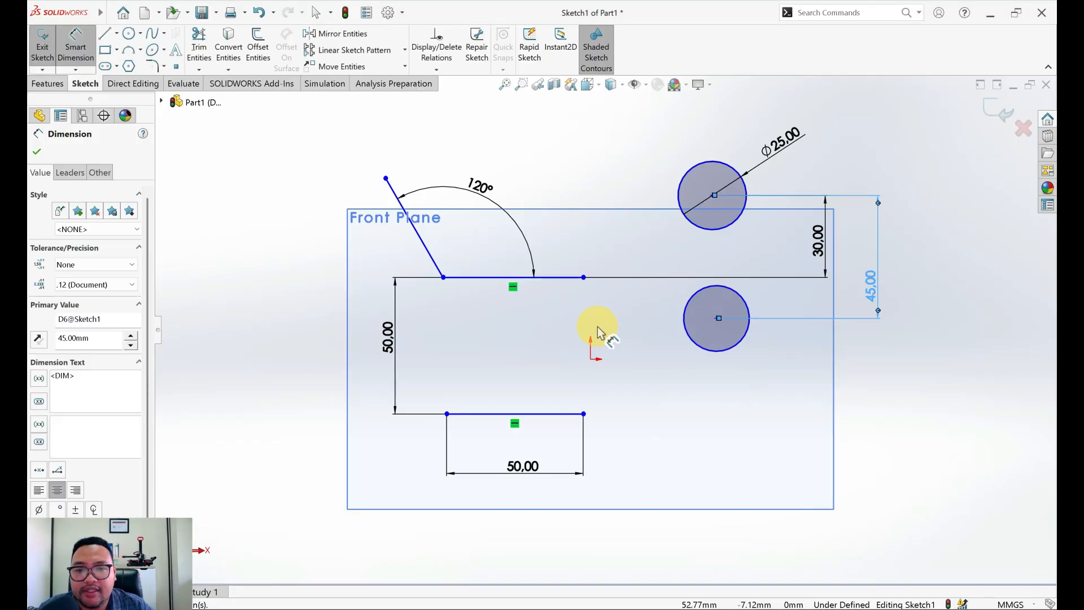
# - Dimension the horizontal distance between the sloping line's free upper end and the upper horizontal line's far endpoint as 72 mm
pyautogui.click(582, 276)
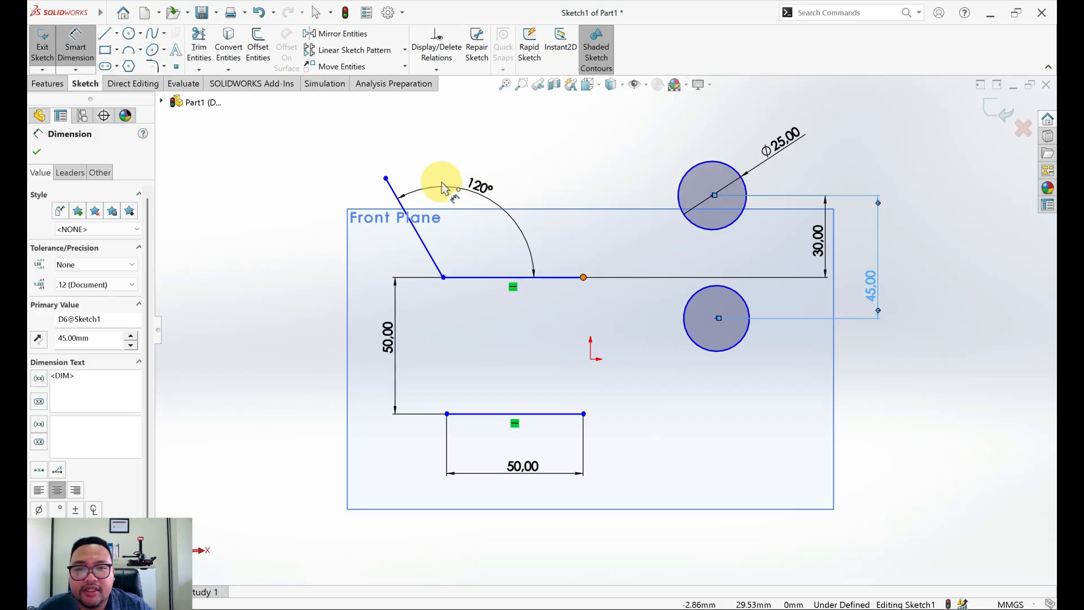
pyautogui.click(385, 178)
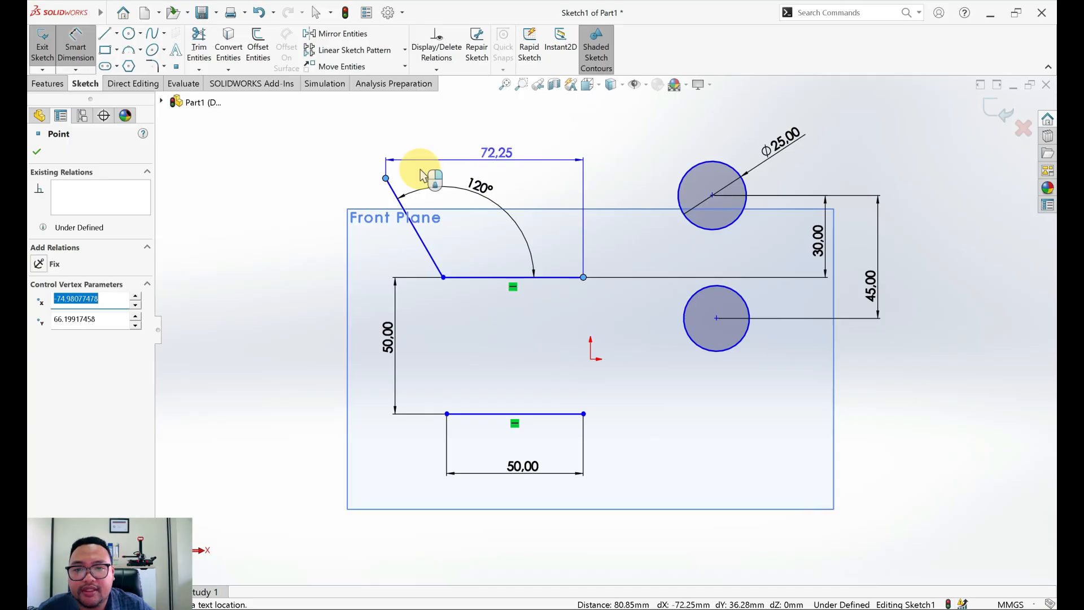
pyautogui.moveTo(456, 195)
pyautogui.mouseDown()
pyautogui.moveTo(505, 138)
pyautogui.moveTo(603, 172)
pyautogui.moveTo(496, 145)
pyautogui.mouseUp()
pyautogui.moveTo(372, 197)
pyautogui.mouseDown()
pyautogui.moveTo(303, 193)
pyautogui.moveTo(271, 242)
pyautogui.moveTo(417, 222)
pyautogui.moveTo(482, 145)
pyautogui.moveTo(656, 225)
pyautogui.moveTo(520, 305)
pyautogui.moveTo(507, 336)
pyautogui.moveTo(501, 146)
pyautogui.mouseUp()
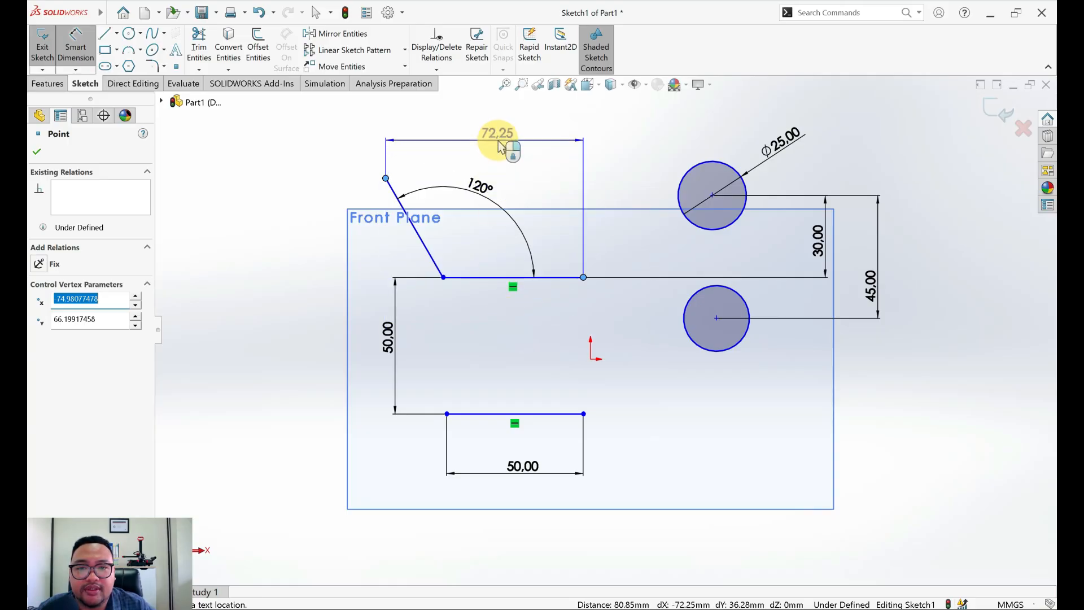
pyautogui.click(498, 139)
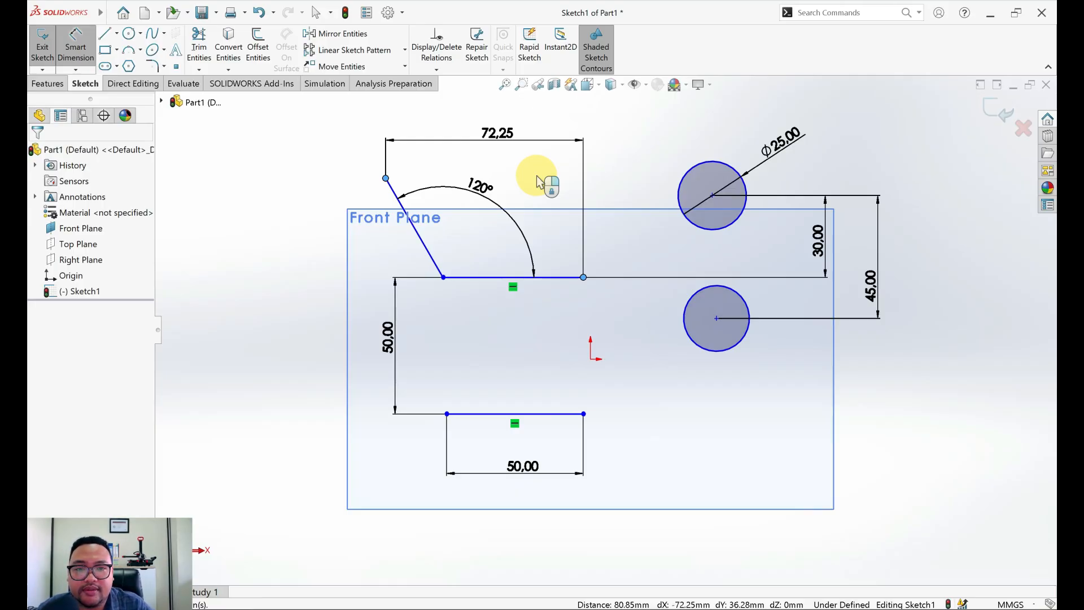
pyautogui.write('72')
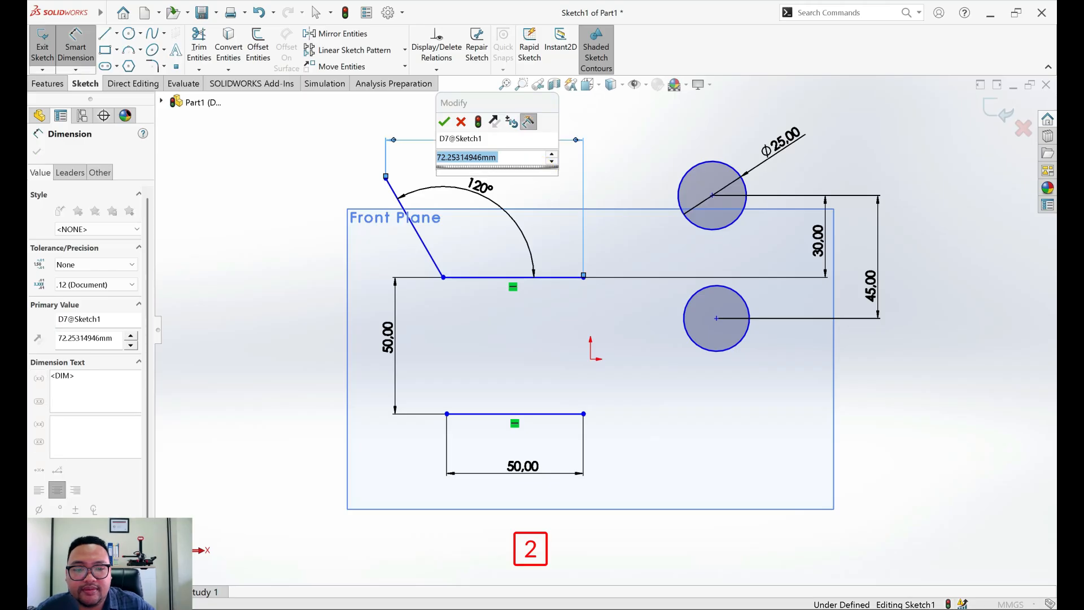
pyautogui.press('Return')
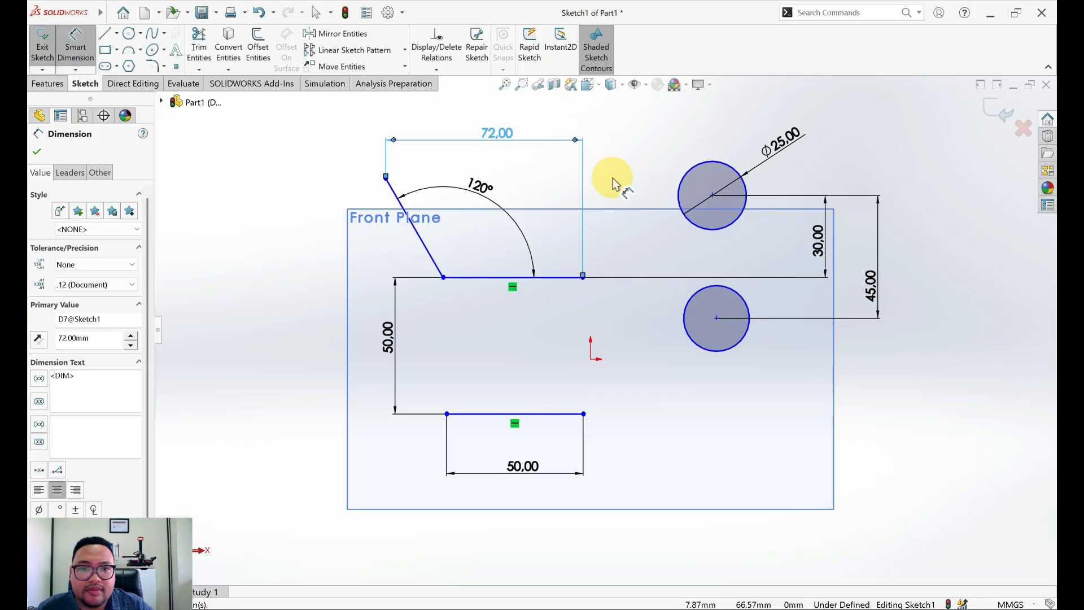
pyautogui.press('Escape')
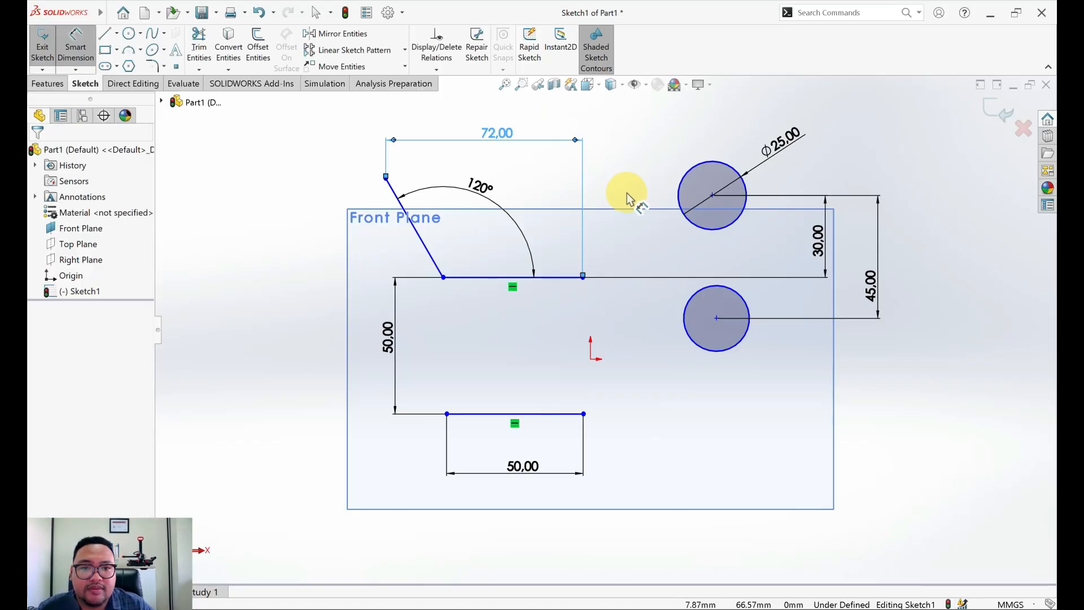
# - Change the vertical distance between the two horizontal lines to 40 mm
pyautogui.scroll(-2, 633, 212)
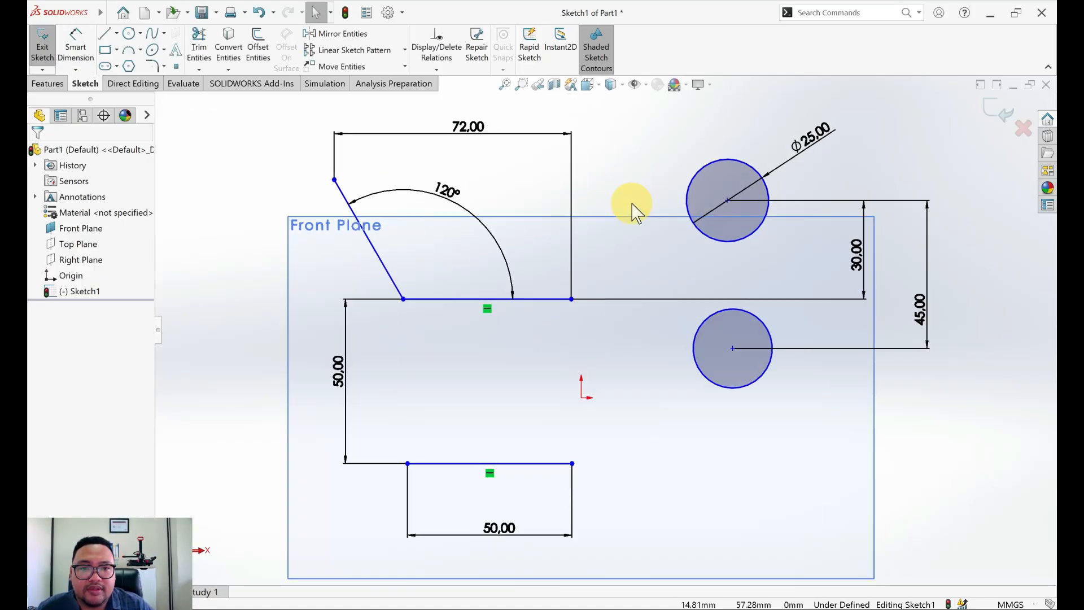
pyautogui.scroll(2, 633, 204)
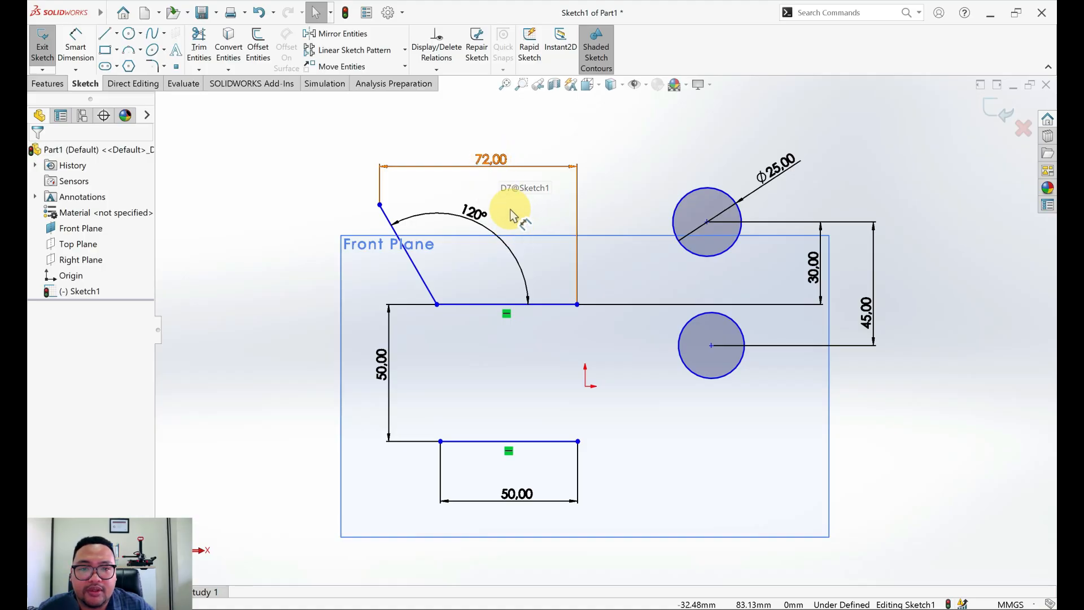
pyautogui.doubleClick(381, 373)
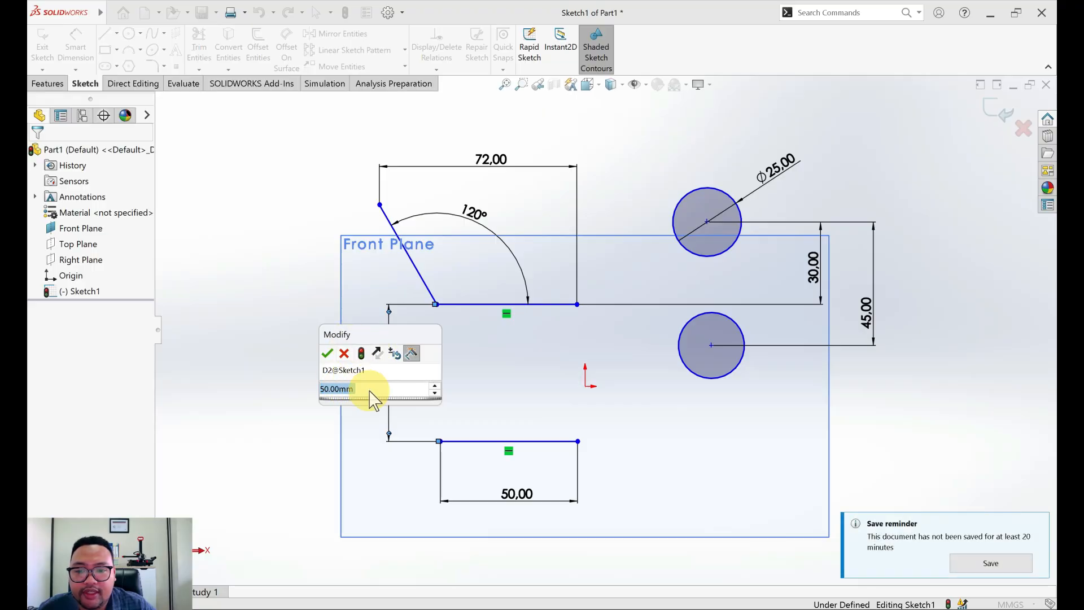
pyautogui.write('40')
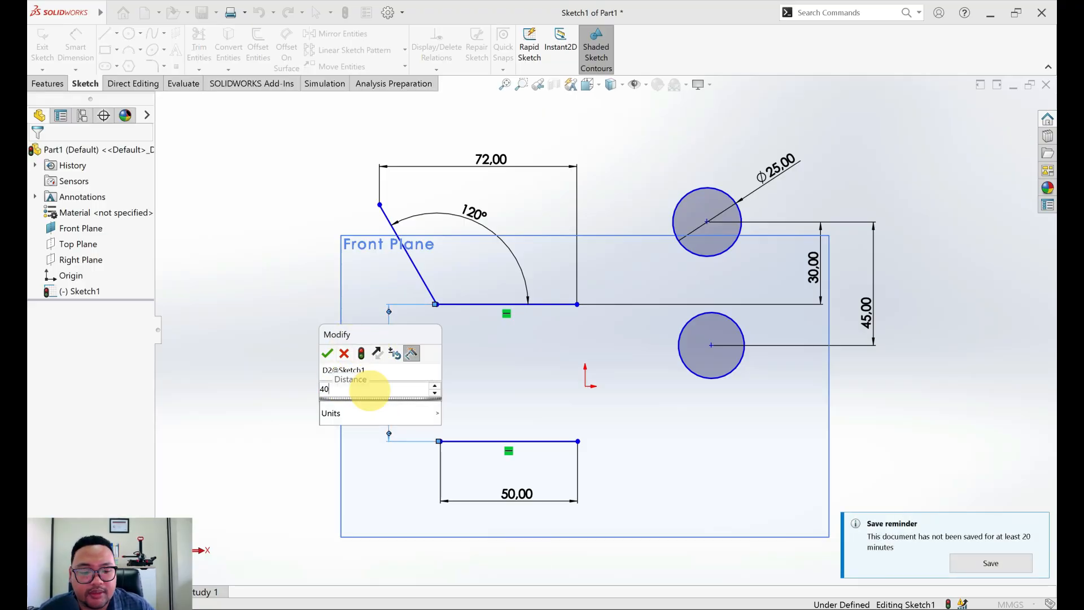
pyautogui.press('Return')
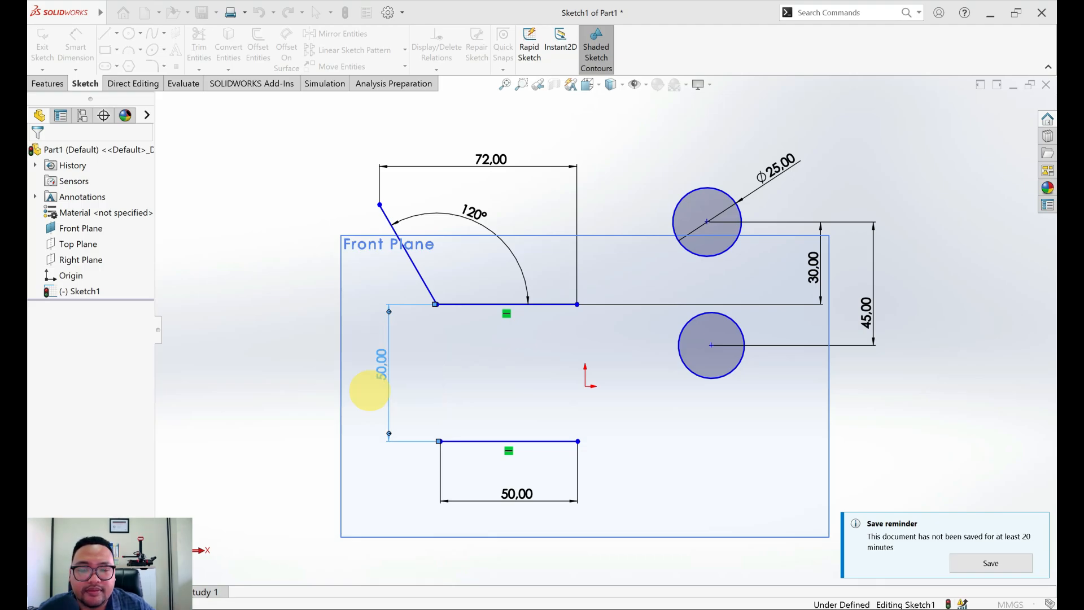
# - Change the lower horizontal line's length to 60 mm
pyautogui.click(525, 480)
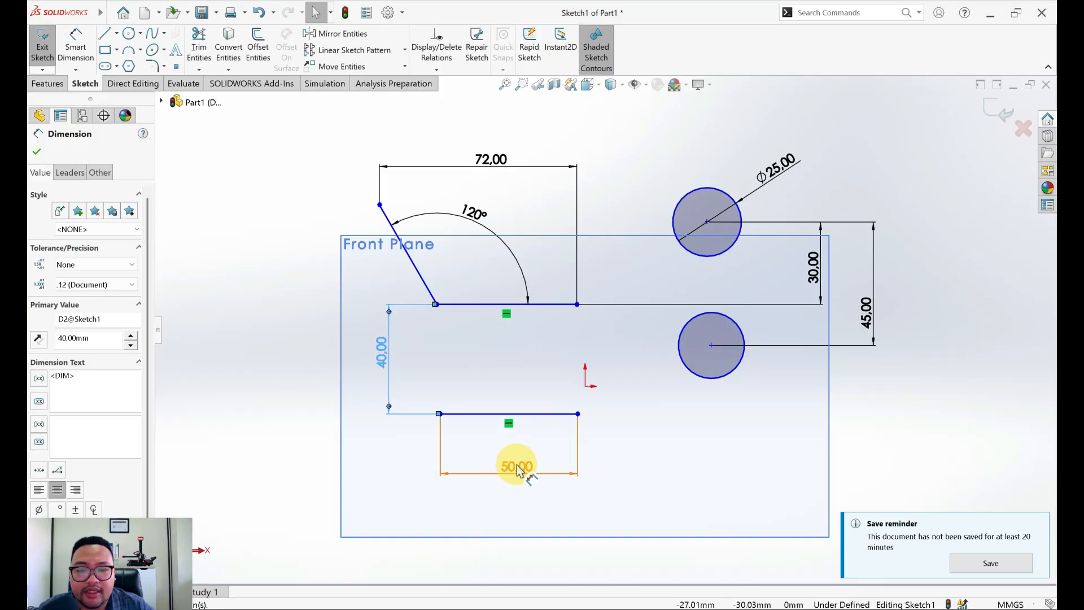
pyautogui.doubleClick(516, 466)
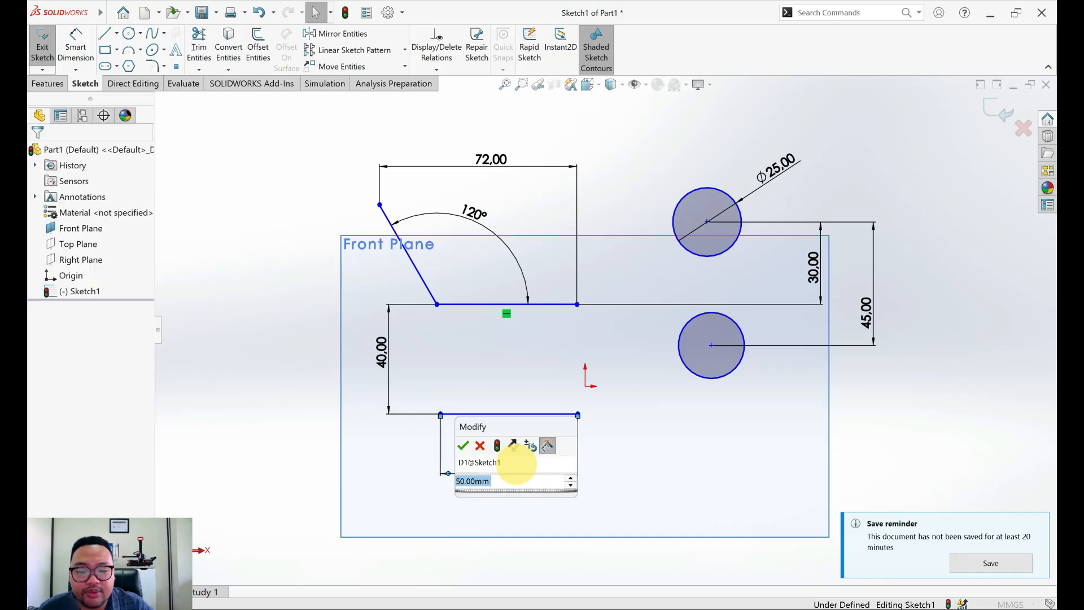
pyautogui.write('60')
pyautogui.press('Return')
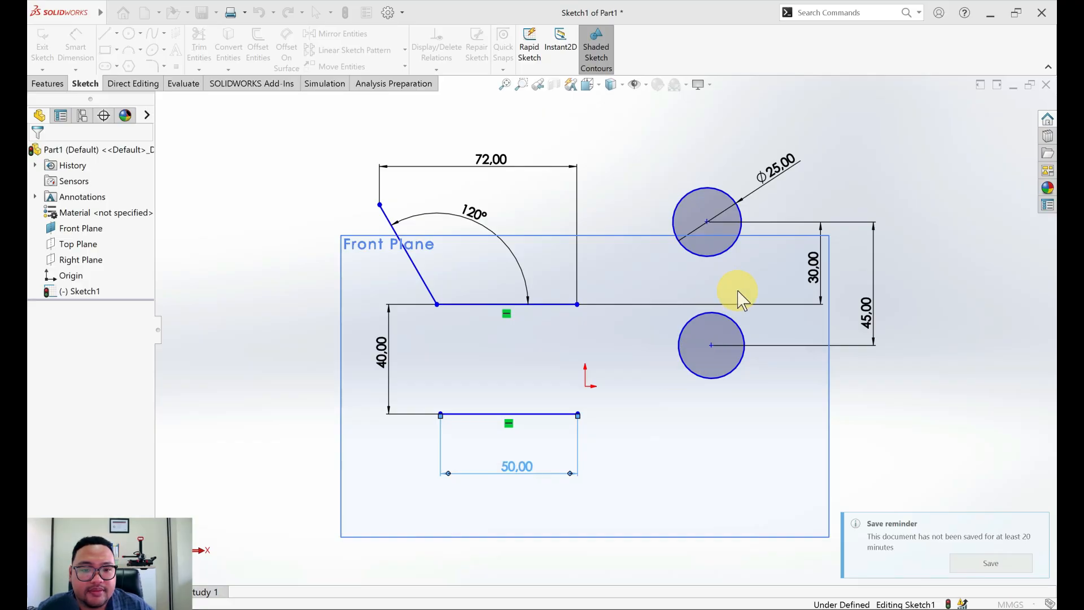
# - Change the upper circle's diameter to 30 mm
pyautogui.click(779, 171)
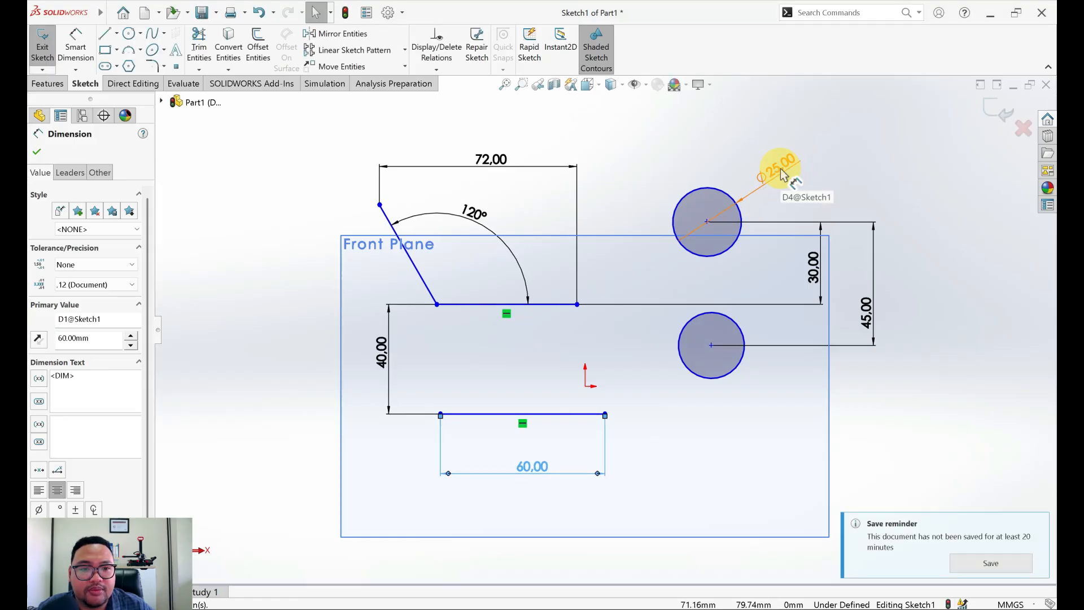
pyautogui.click(782, 174)
pyautogui.click(782, 173)
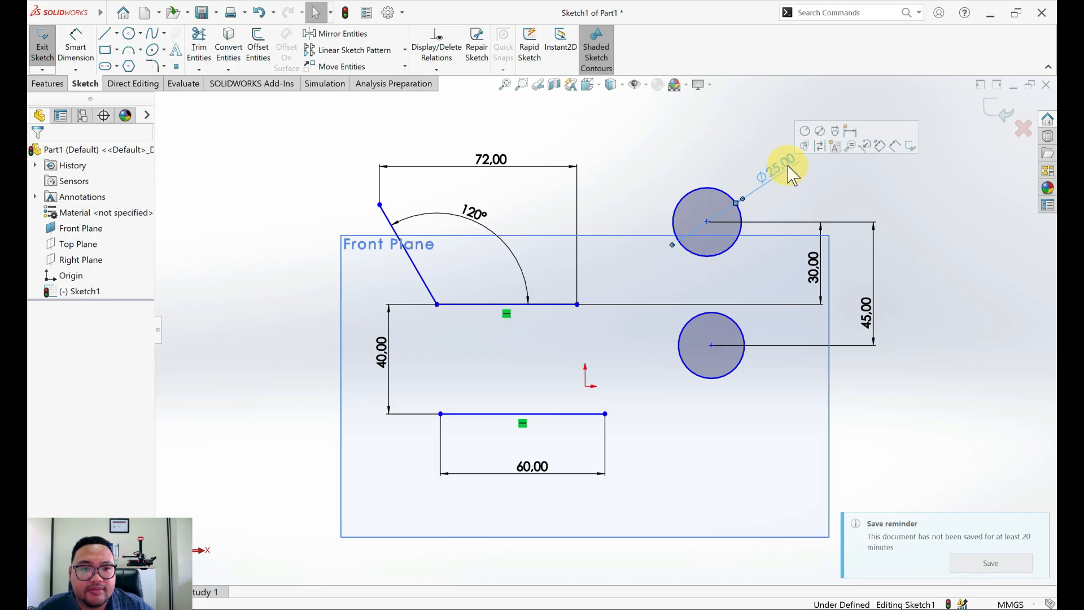
pyautogui.doubleClick(782, 164)
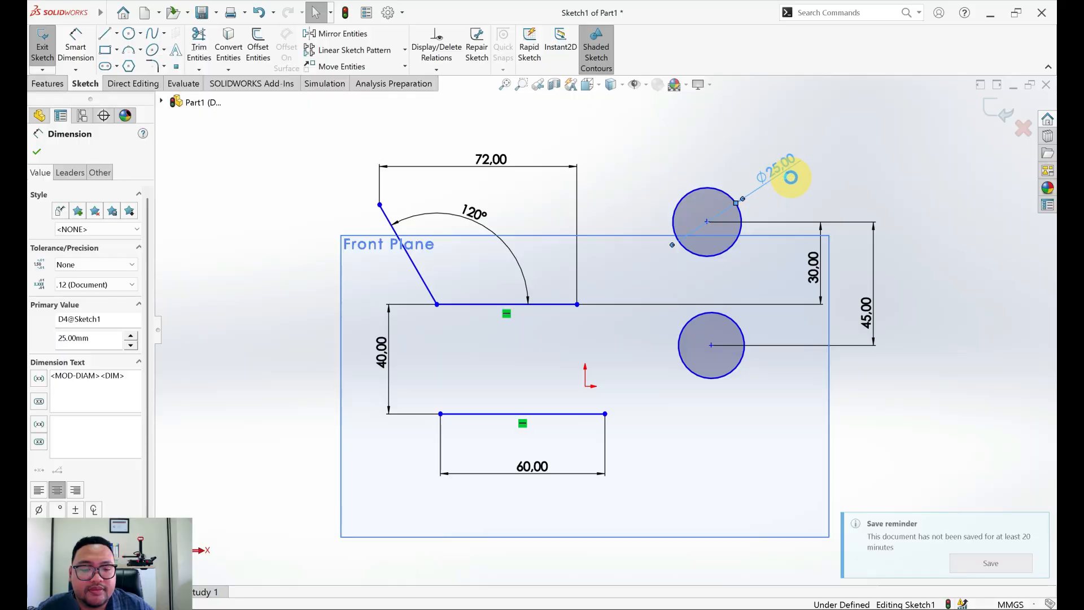
pyautogui.write('3')
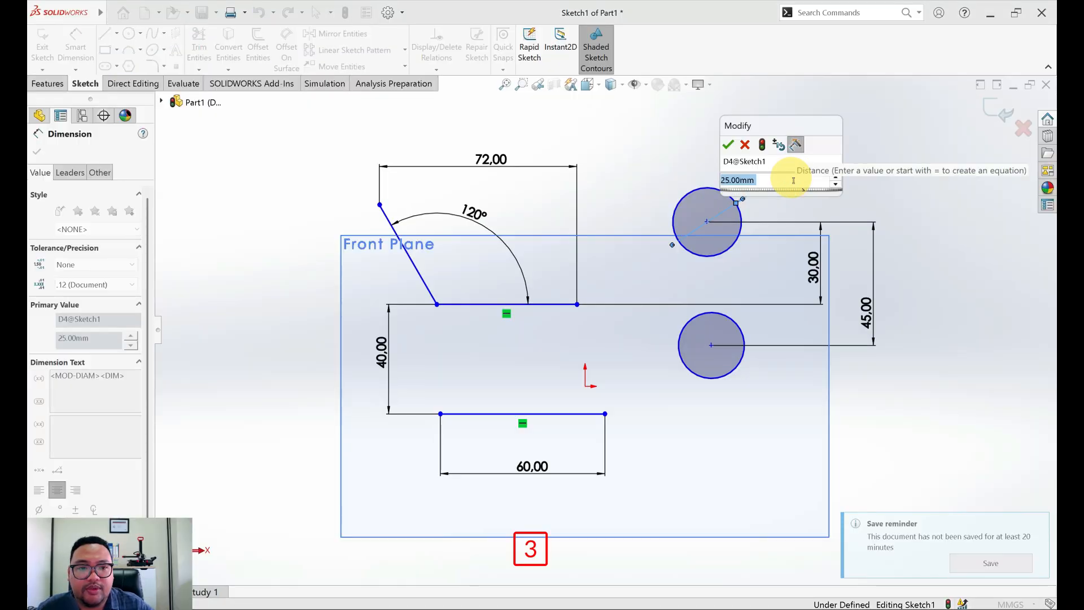
pyautogui.write('0')
pyautogui.press('Return')
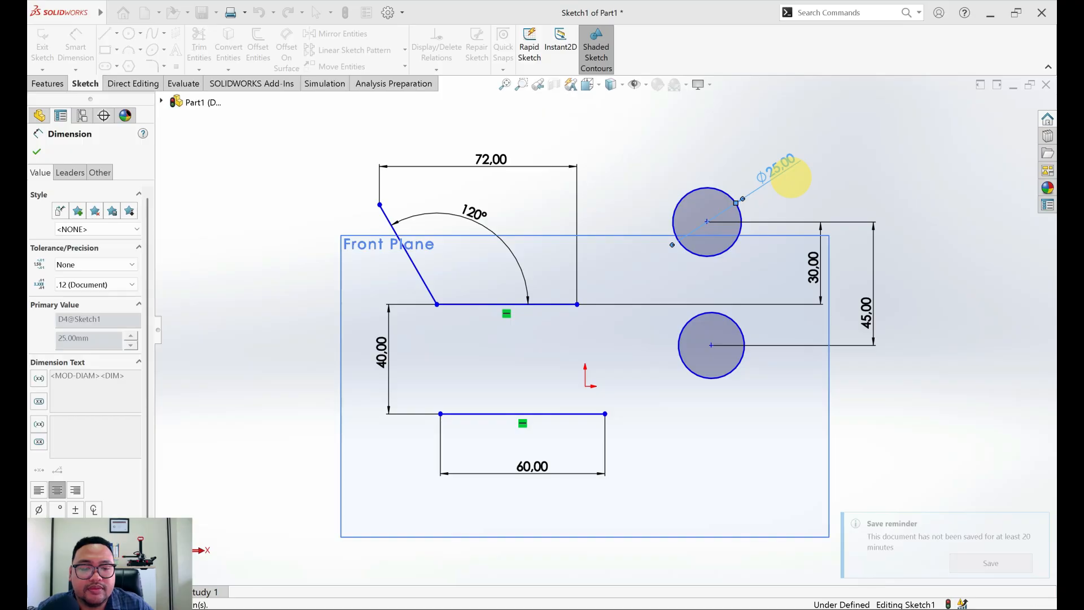
pyautogui.click(892, 184)
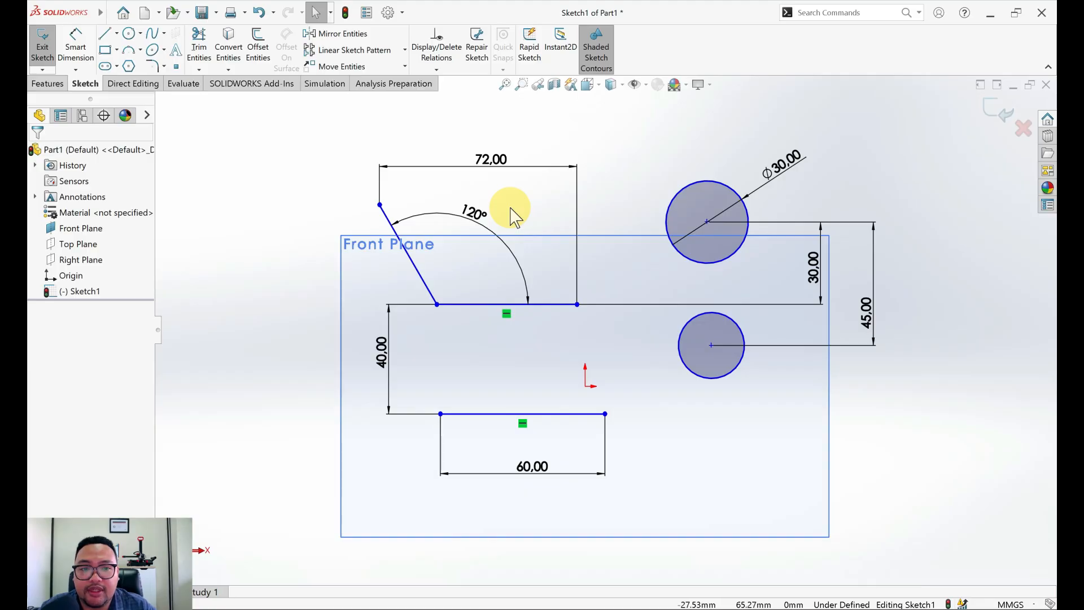
pyautogui.hotkey('alt', 'Tab')
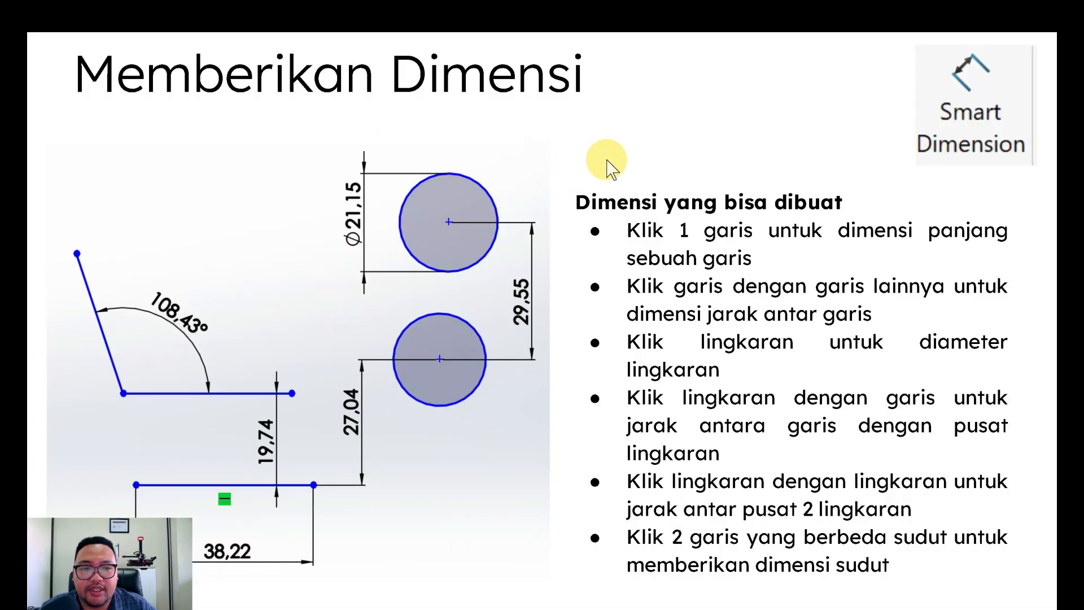
pyautogui.click(609, 166)
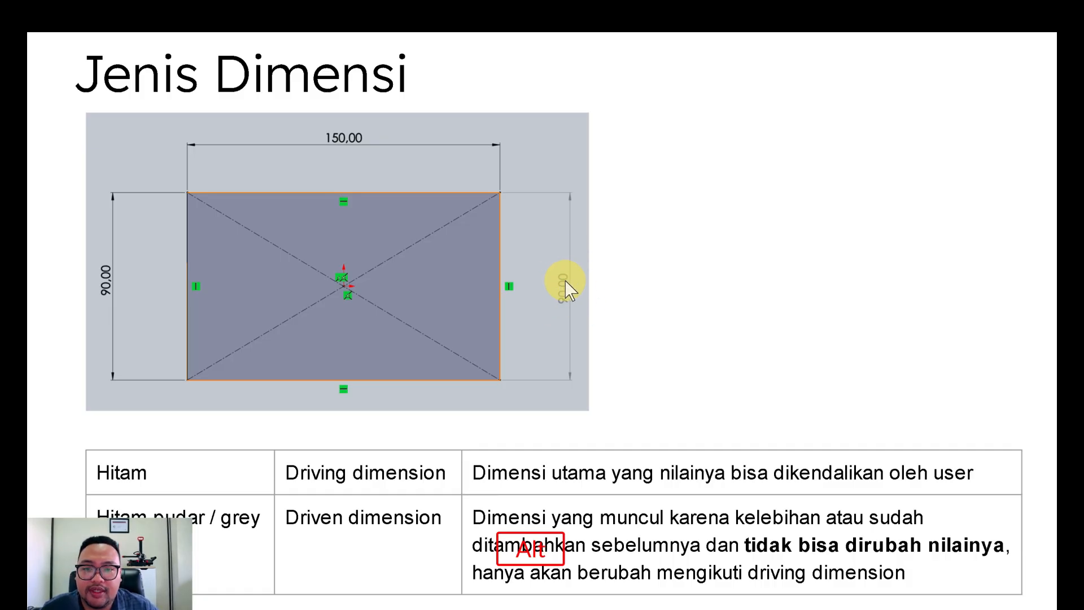
pyautogui.hotkey('alt', 'Tab')
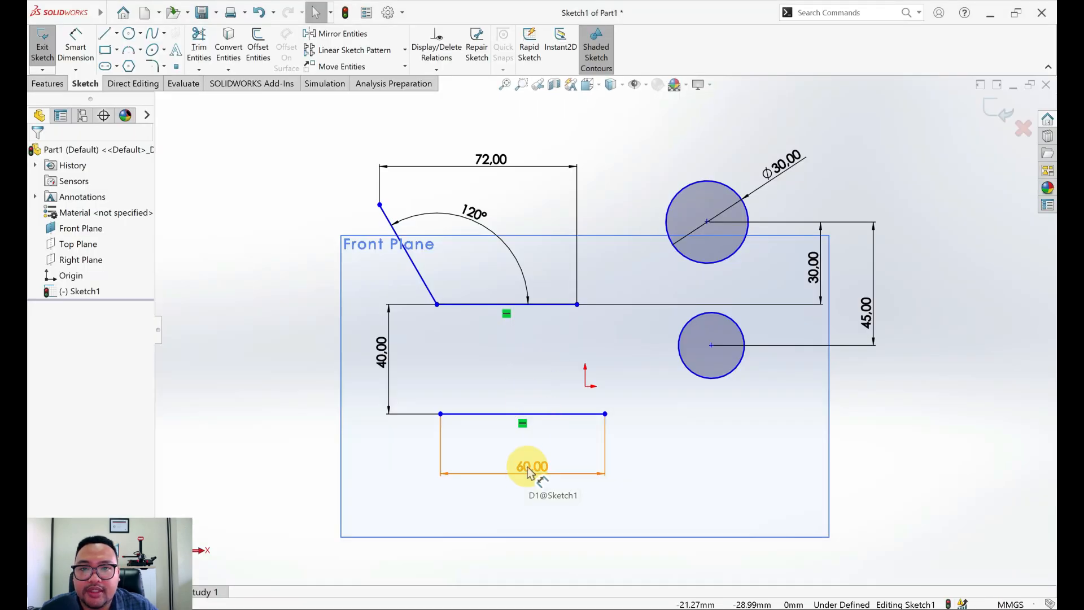
# - Add a second length dimension above the lower horizontal line with Smart Dimension and make it driven
pyautogui.click(74, 45)
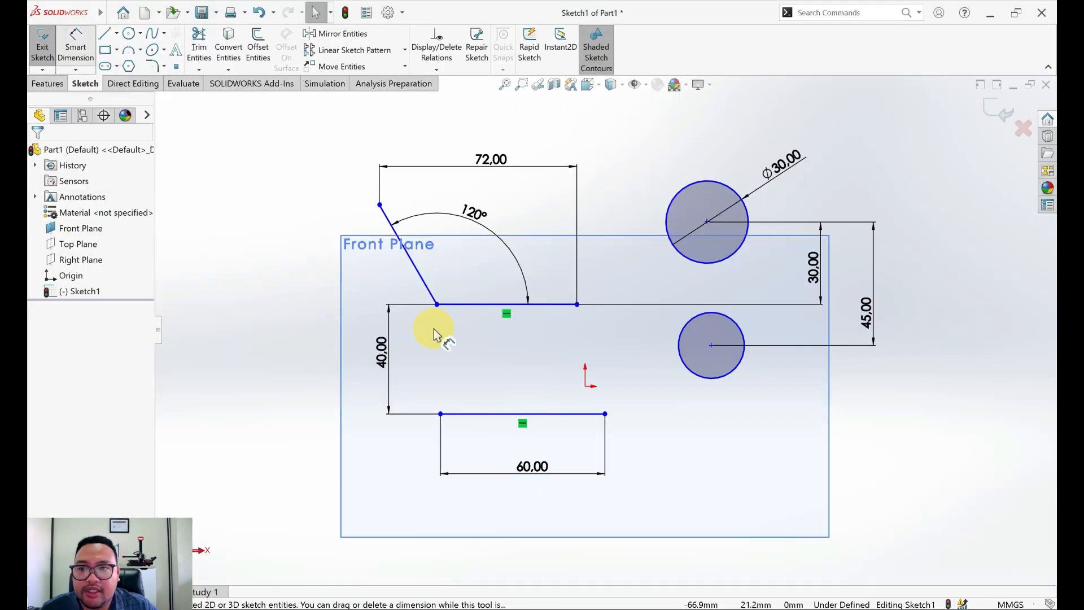
pyautogui.click(518, 413)
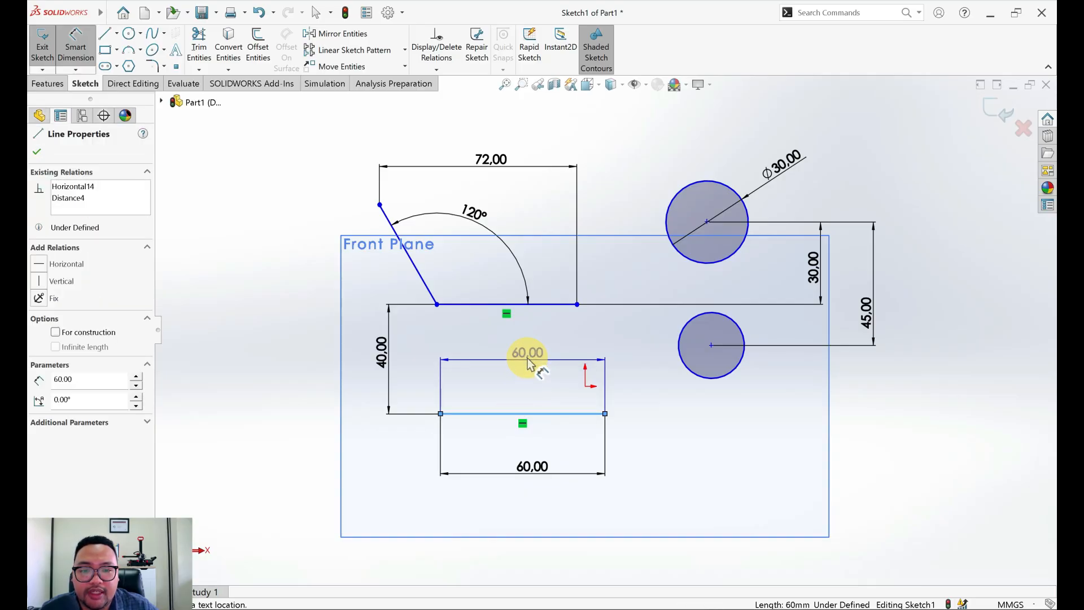
pyautogui.click(528, 359)
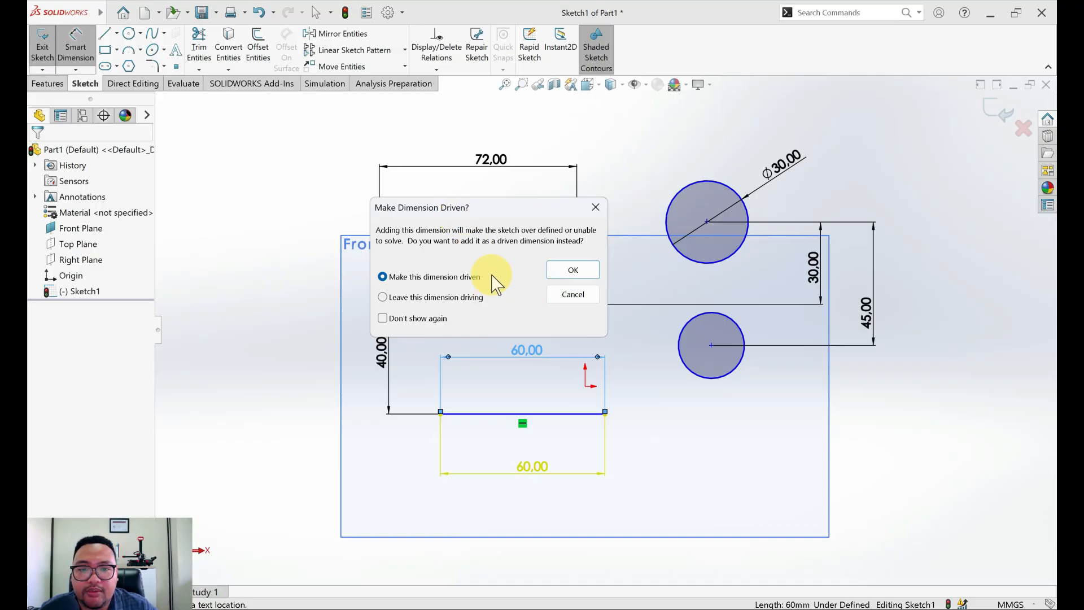
pyautogui.click(570, 271)
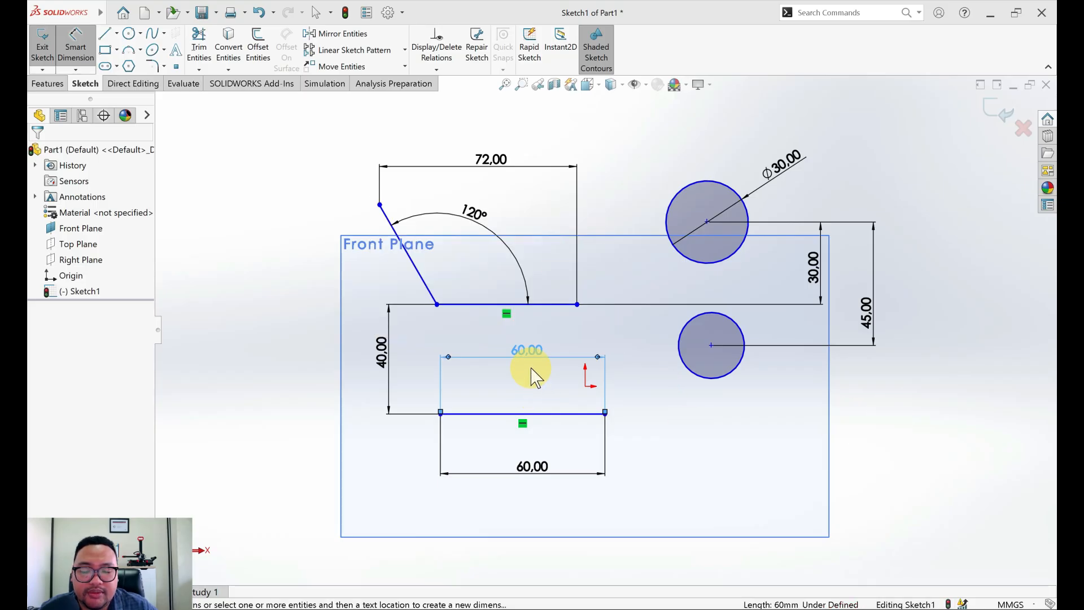
# - Try to edit the value of the driven length dimension above the lower horizontal line
pyautogui.click(530, 350)
pyautogui.click(875, 408)
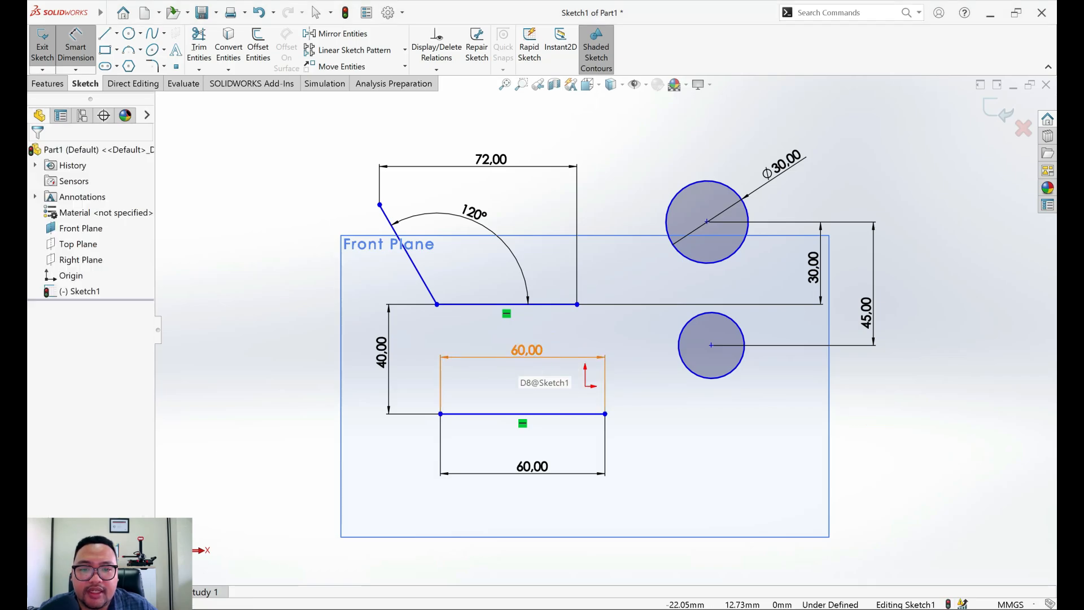
pyautogui.click(525, 351)
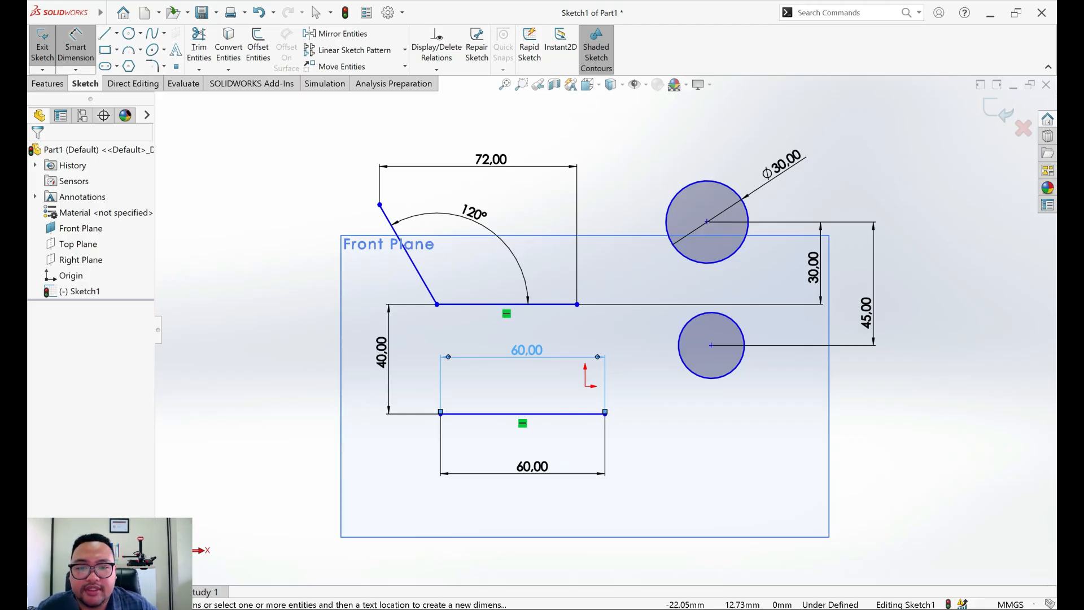
pyautogui.click(532, 365)
pyautogui.click(533, 361)
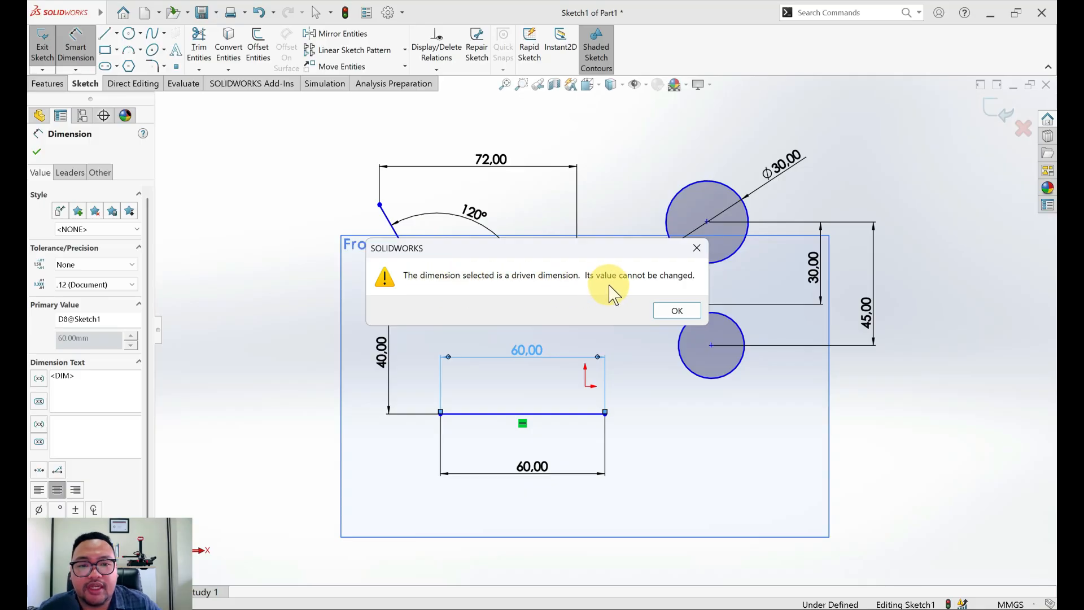
pyautogui.click(677, 311)
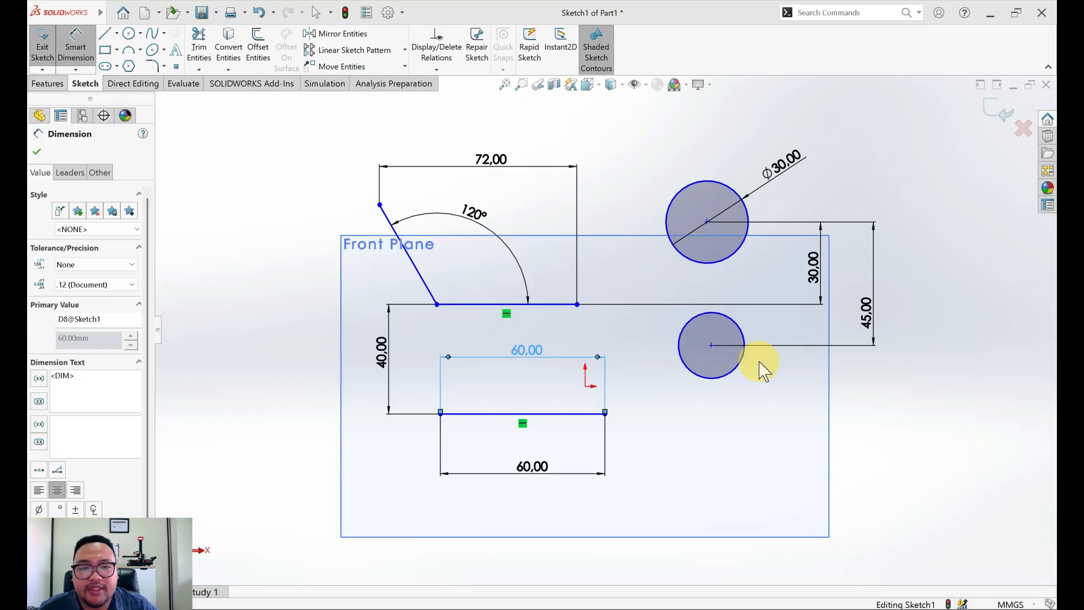
pyautogui.click(877, 405)
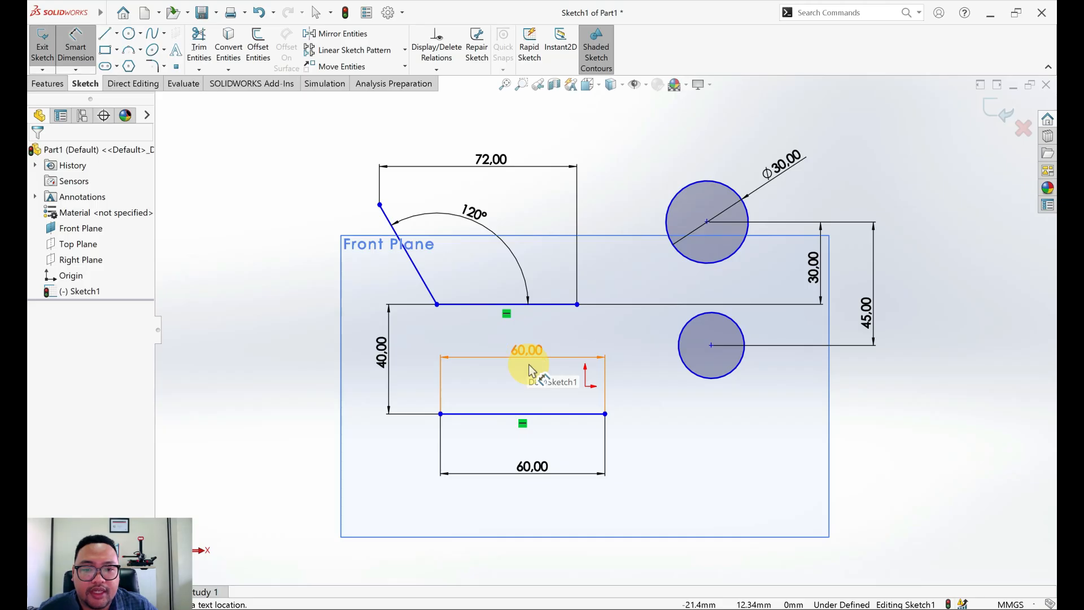
# - Set the driving length dimension below the lower horizontal line to 65 mm
pyautogui.click(531, 468)
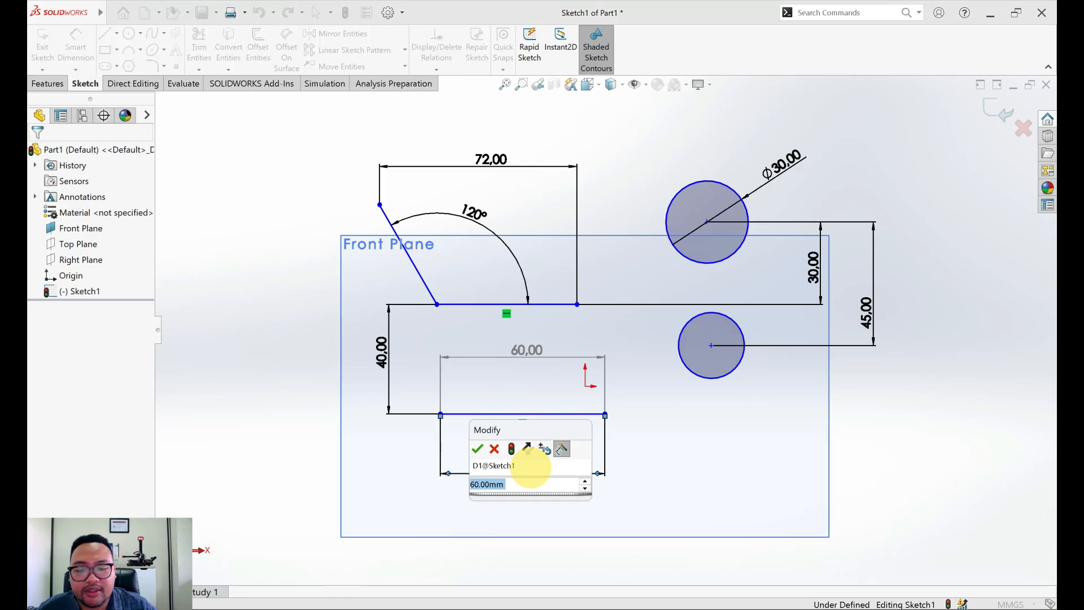
pyautogui.write('65')
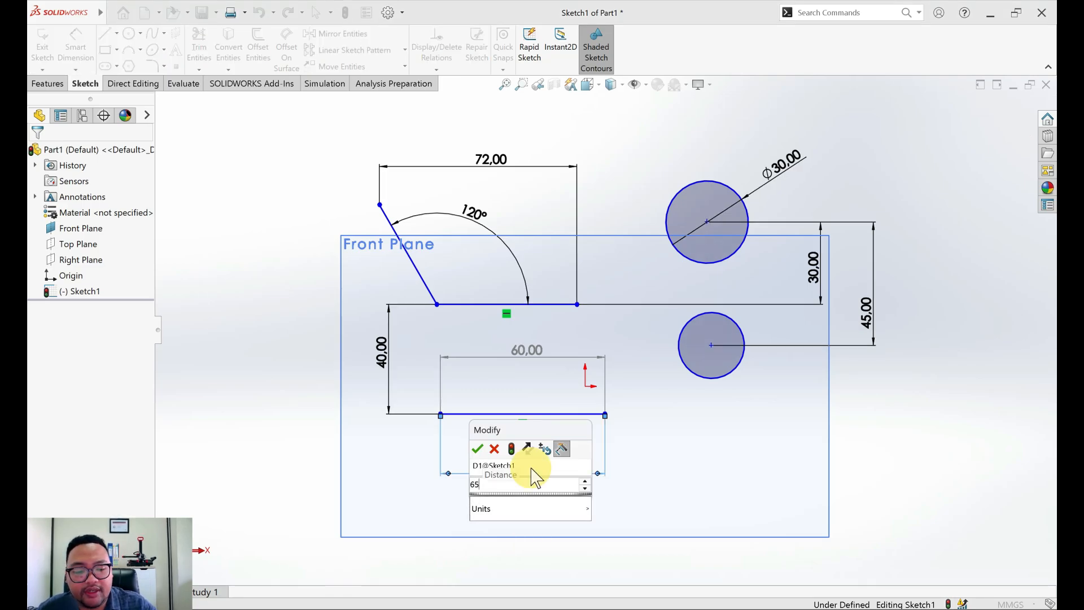
pyautogui.press('Return')
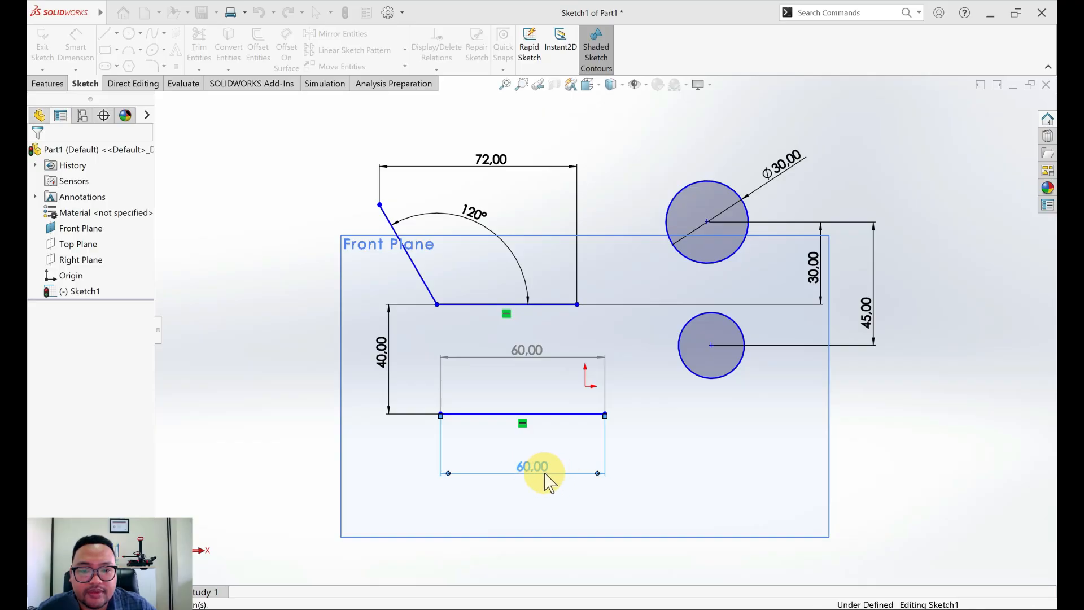
pyautogui.click(545, 473)
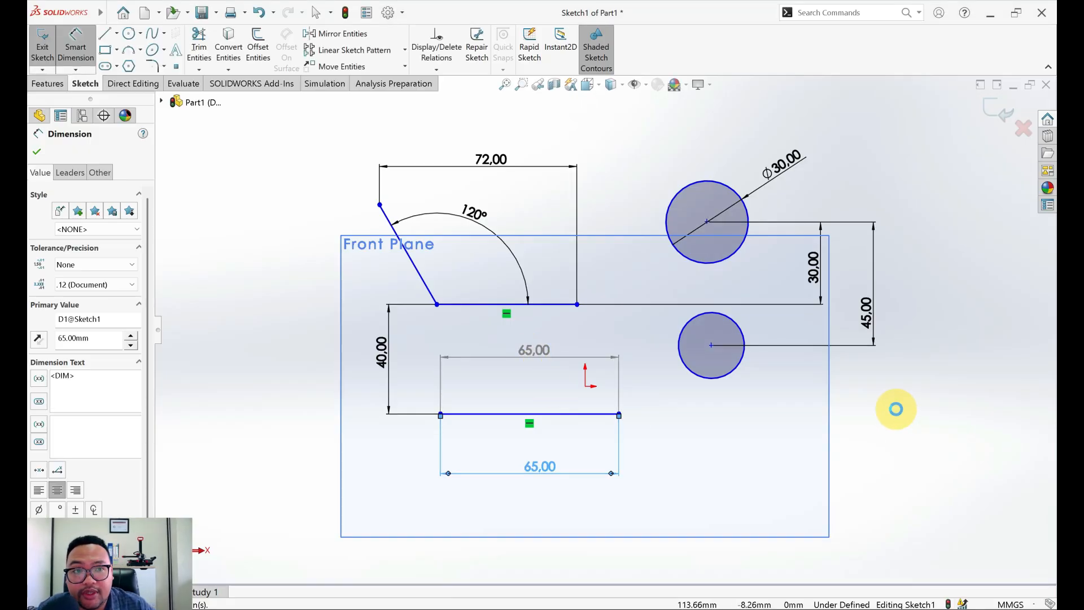
pyautogui.click(897, 410)
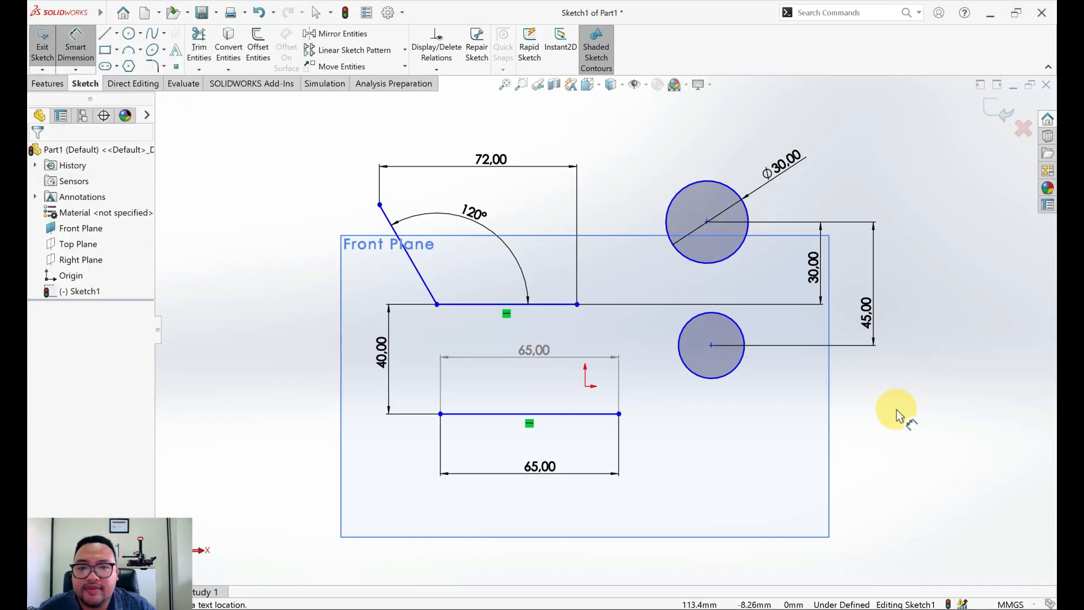
pyautogui.hotkey('alt', 'Tab')
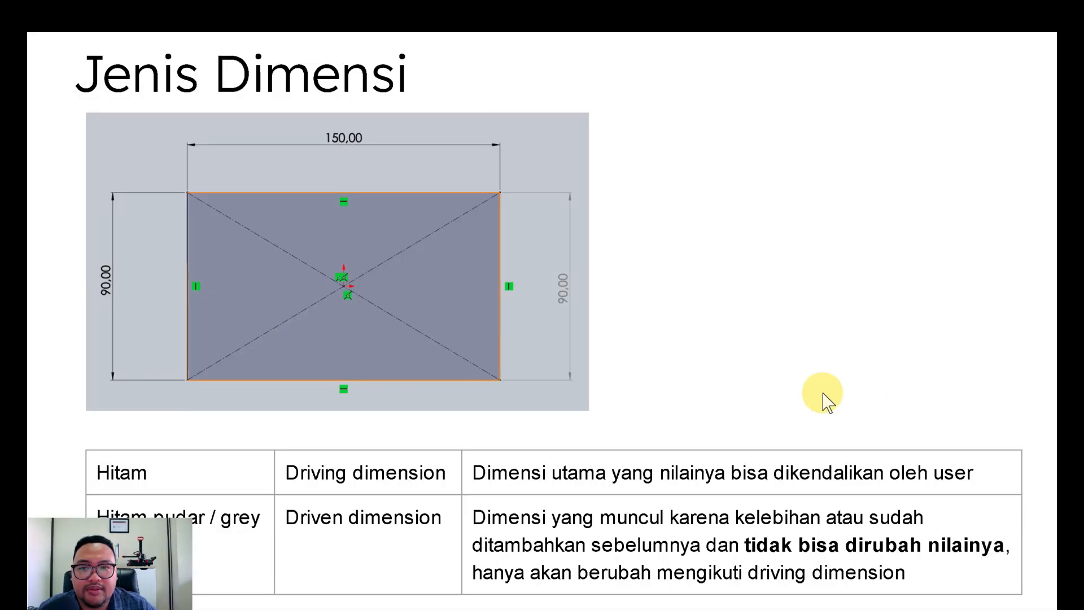
pyautogui.click(822, 393)
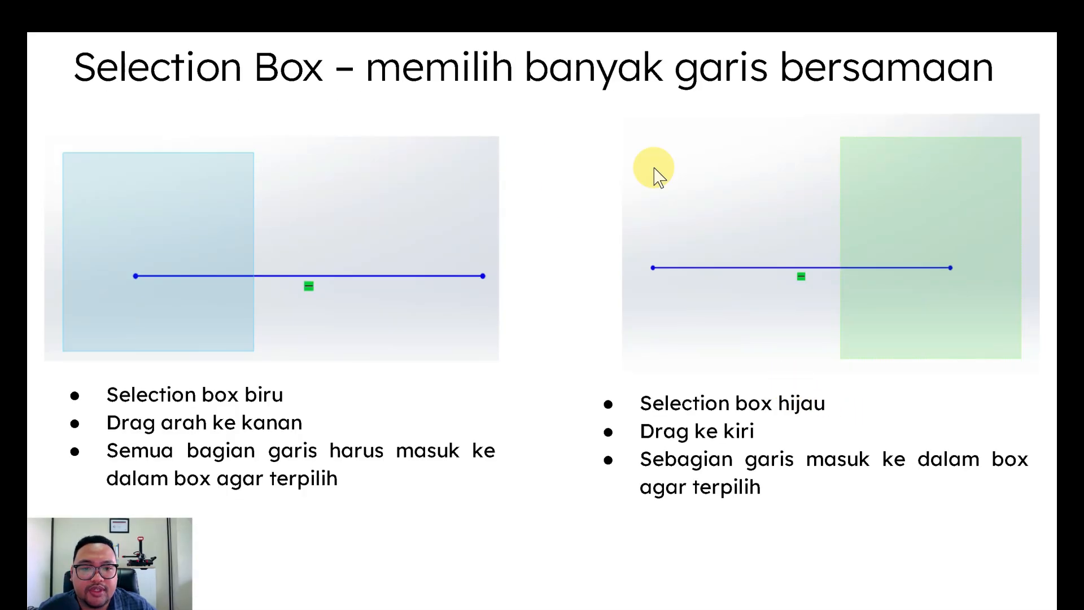
pyautogui.click(558, 260)
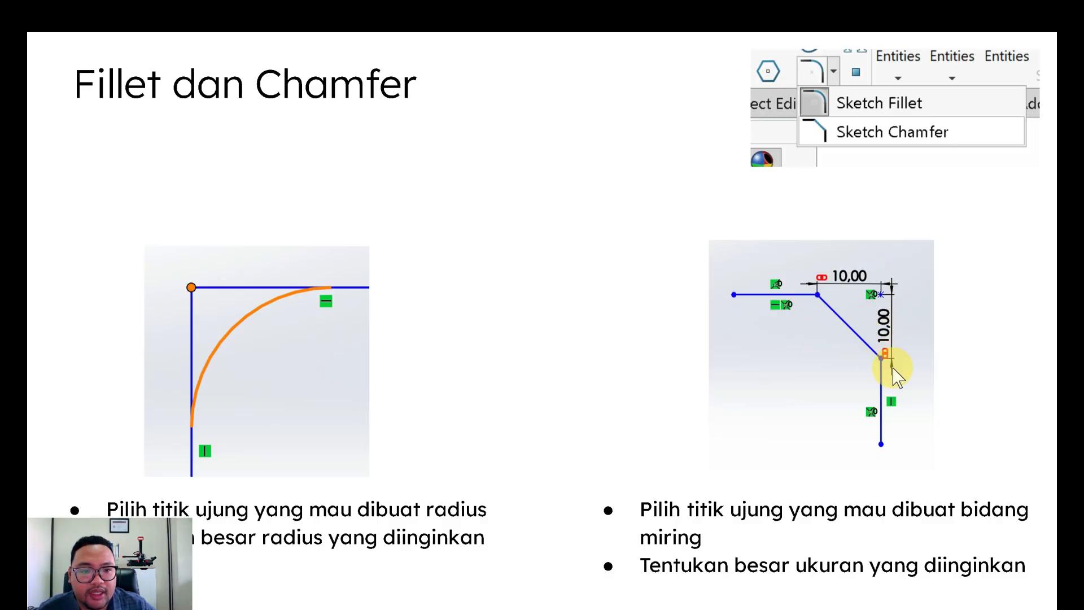
pyautogui.hotkey('alt', 'Tab')
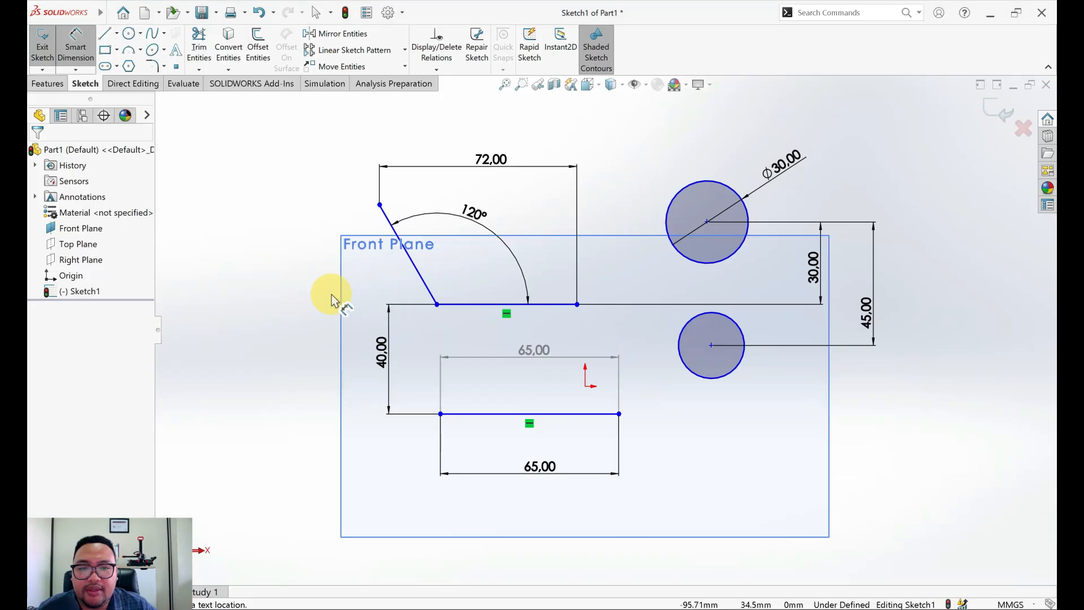
# - Sketch a corner rectangle about 43 mm wide and 27 mm high in the empty area beside the dimensioned lines
pyautogui.keyDown('ctrl'); pyautogui.moveTo(335, 305); pyautogui.dragTo(446, 305, button='middle'); pyautogui.keyUp('ctrl')
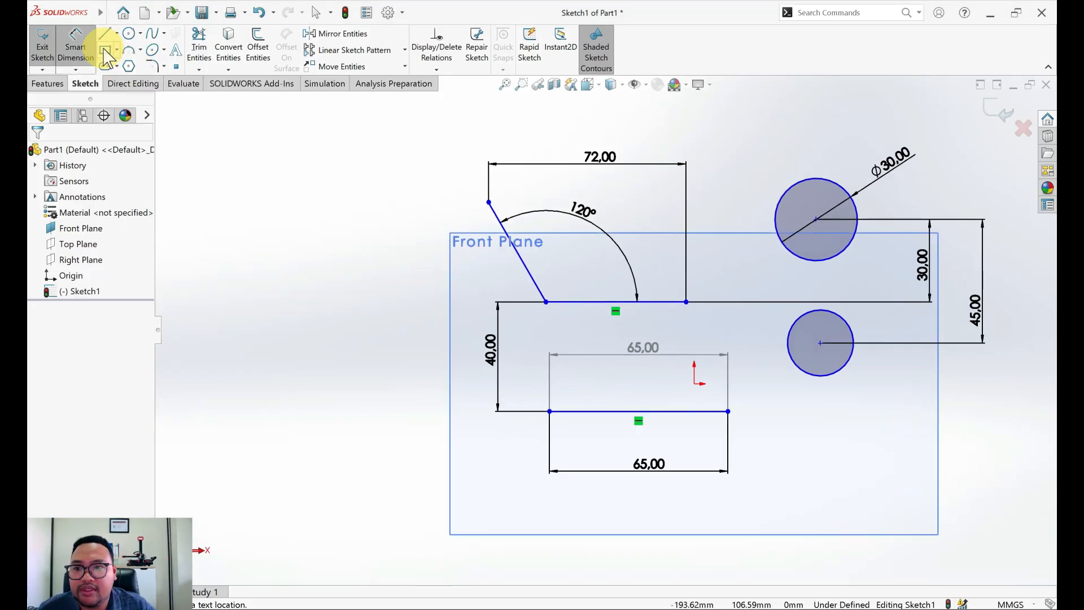
pyautogui.click(278, 290)
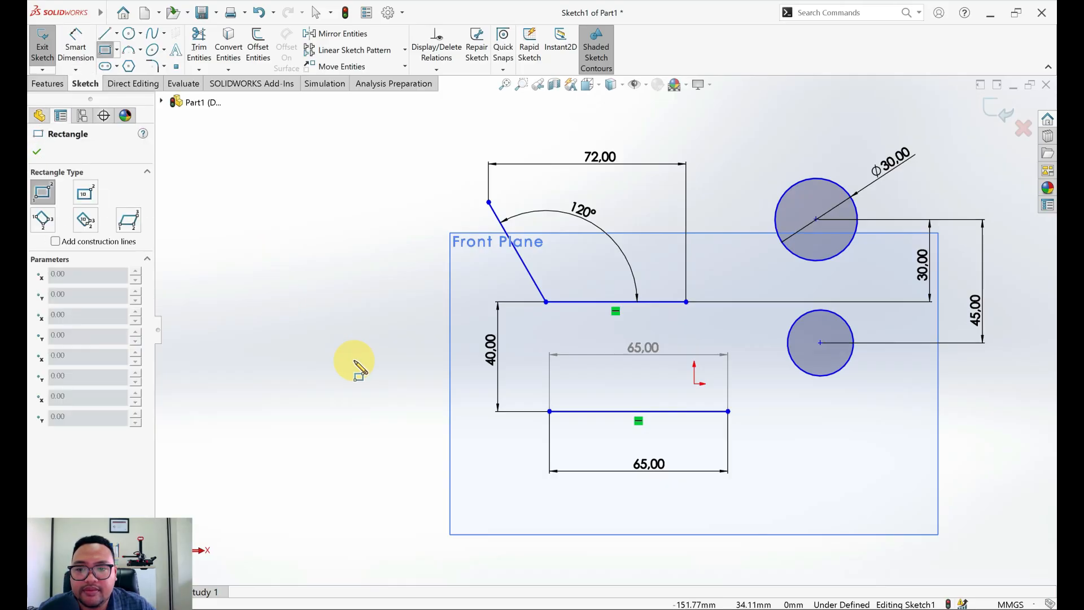
pyautogui.click(397, 365)
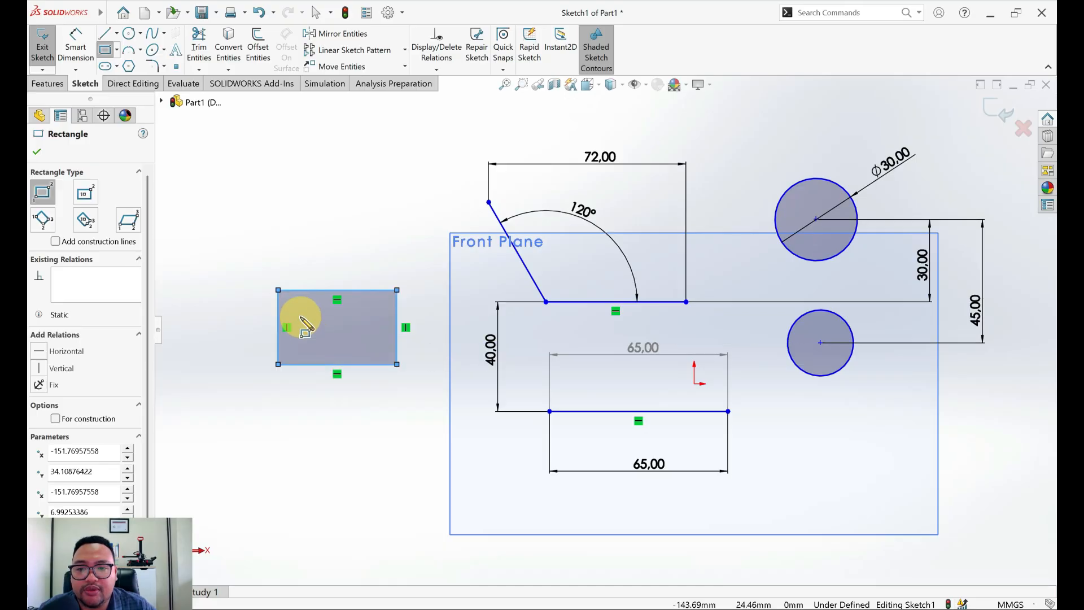
pyautogui.press('Escape')
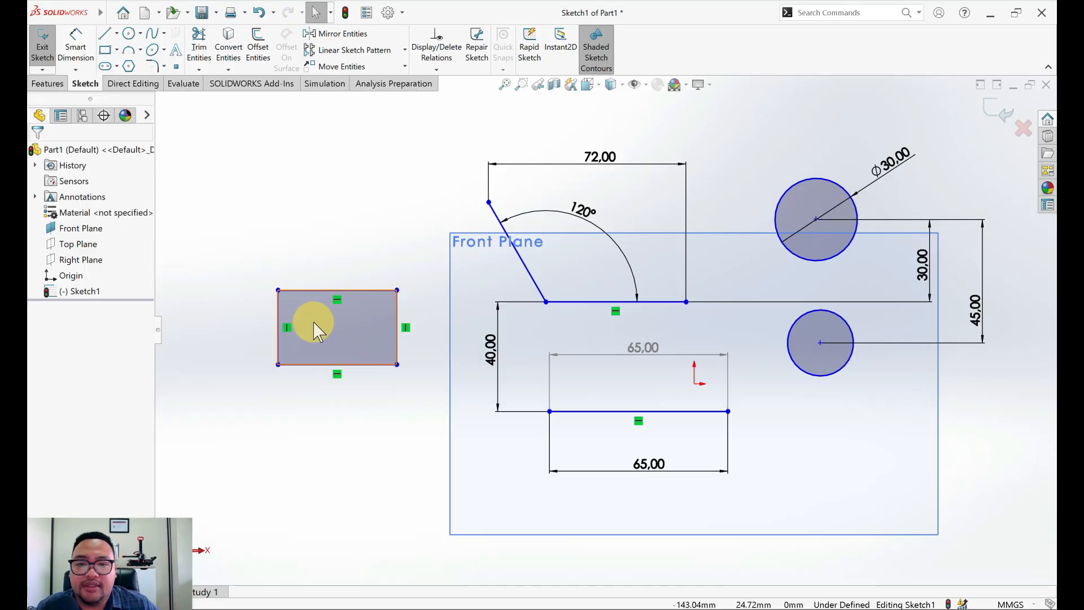
# - Apply sketch fillets to the rectangle, 5 mm radius on the upper-left corner and 2 mm radius on the lower-left corner
pyautogui.scroll(-2, 396, 313)
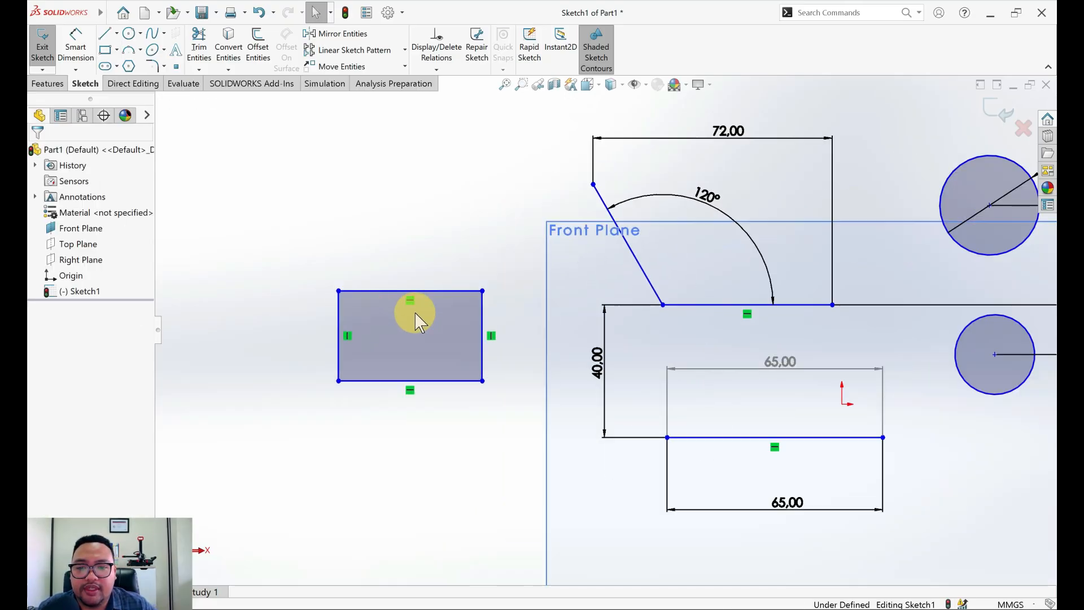
pyautogui.scroll(-2, 432, 318)
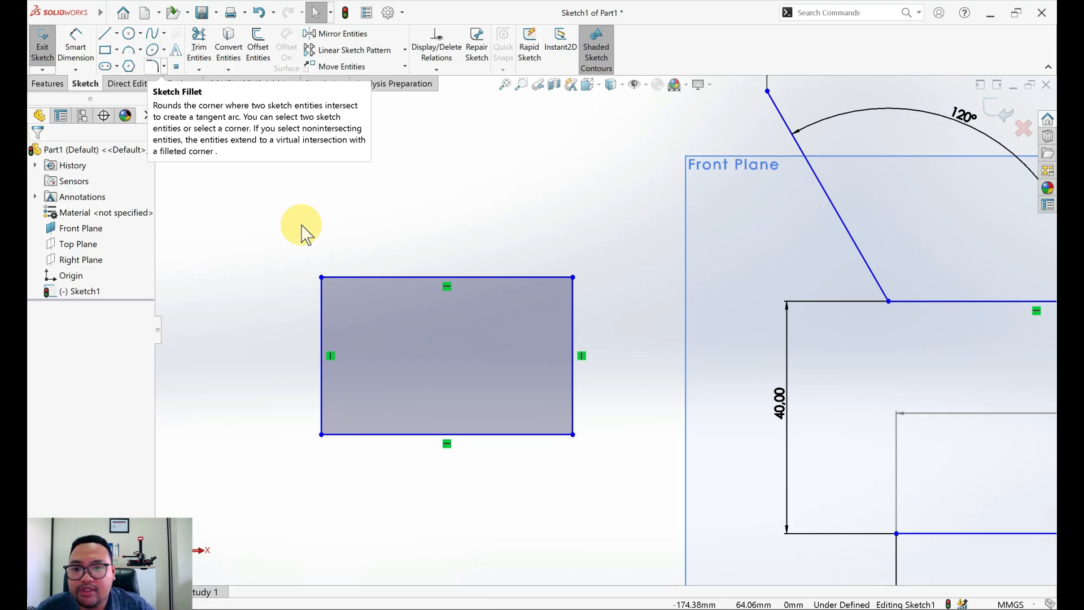
pyautogui.click(152, 66)
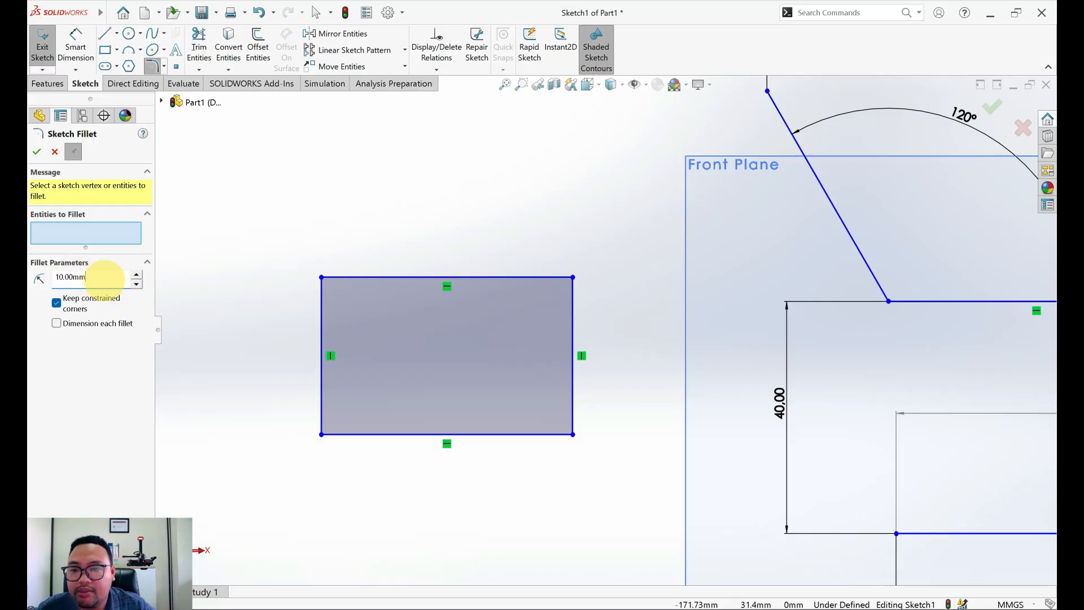
pyautogui.moveTo(105, 277); pyautogui.dragTo(51, 282)
pyautogui.write('5')
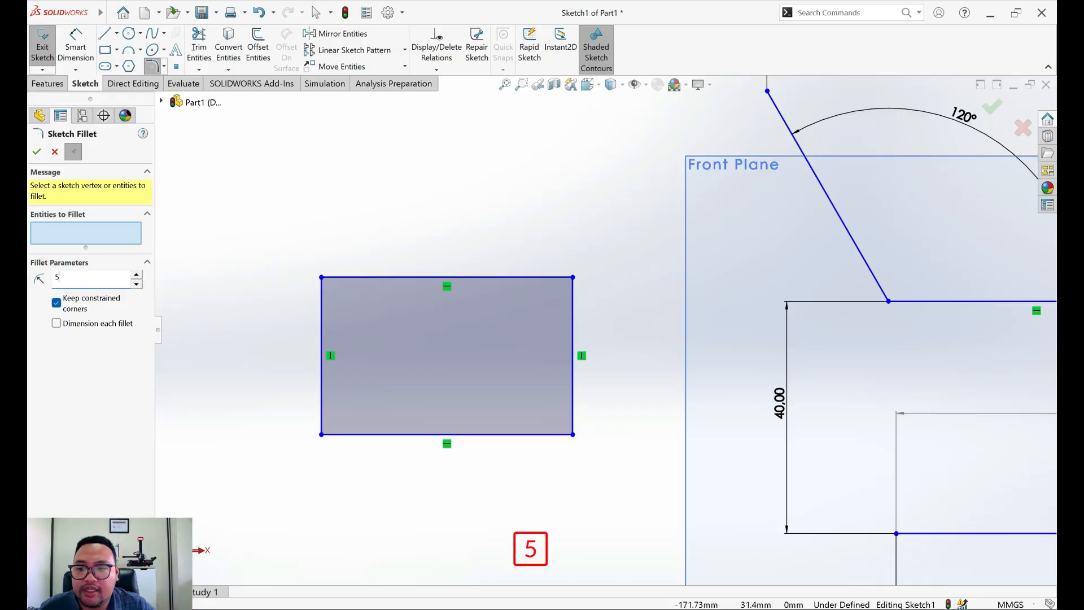
pyautogui.click(322, 278)
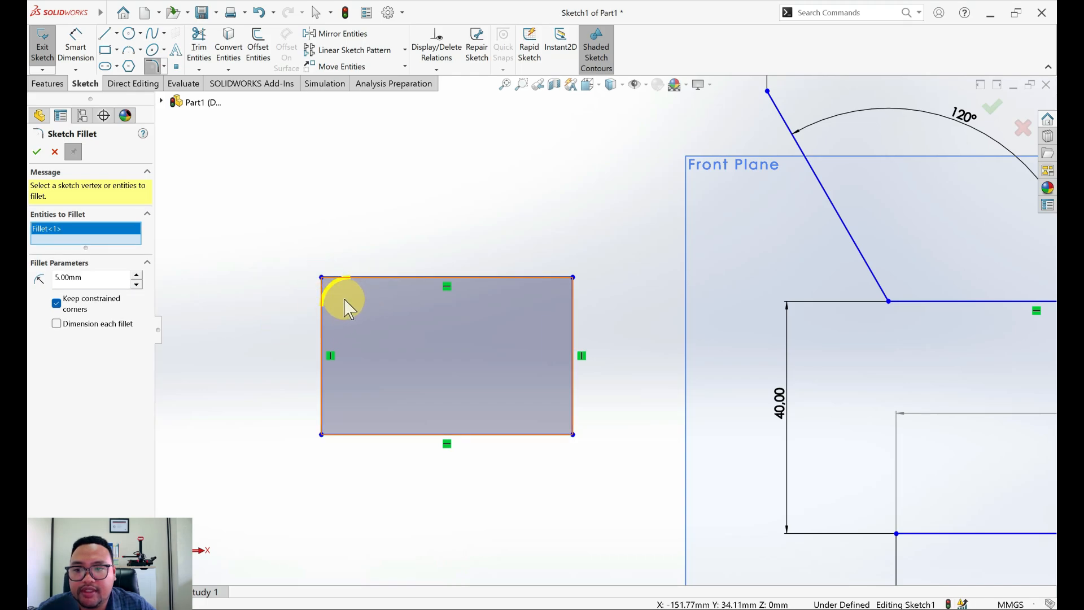
pyautogui.click(37, 151)
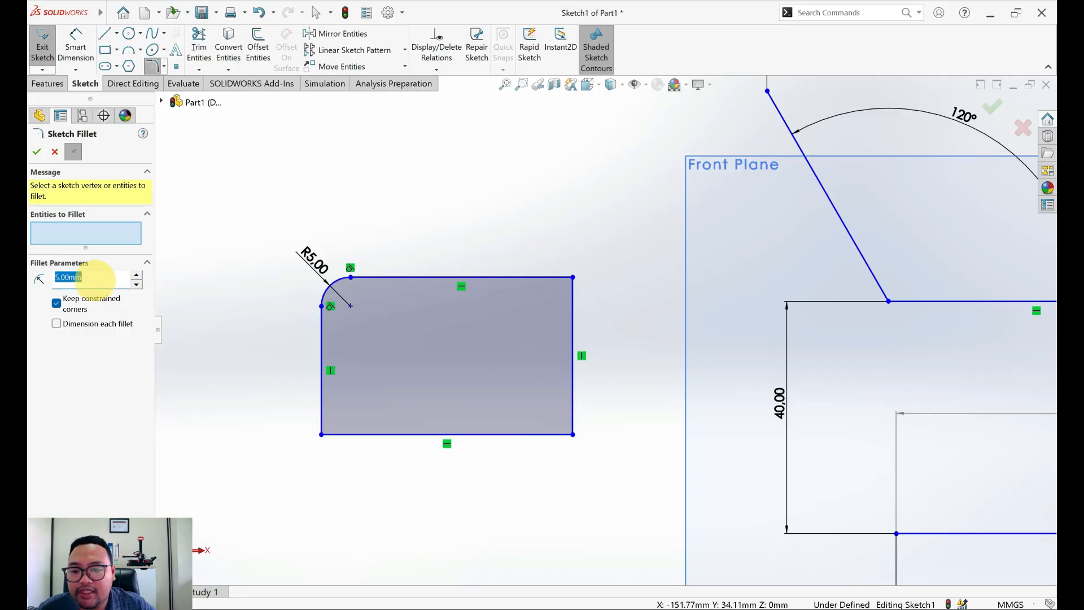
pyautogui.write('2')
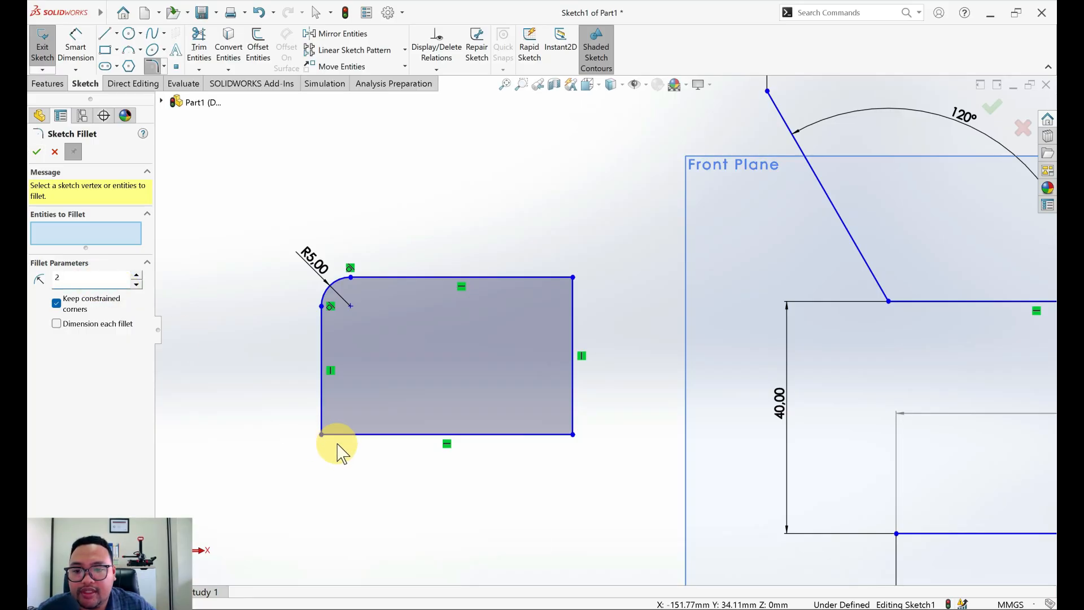
pyautogui.click(322, 435)
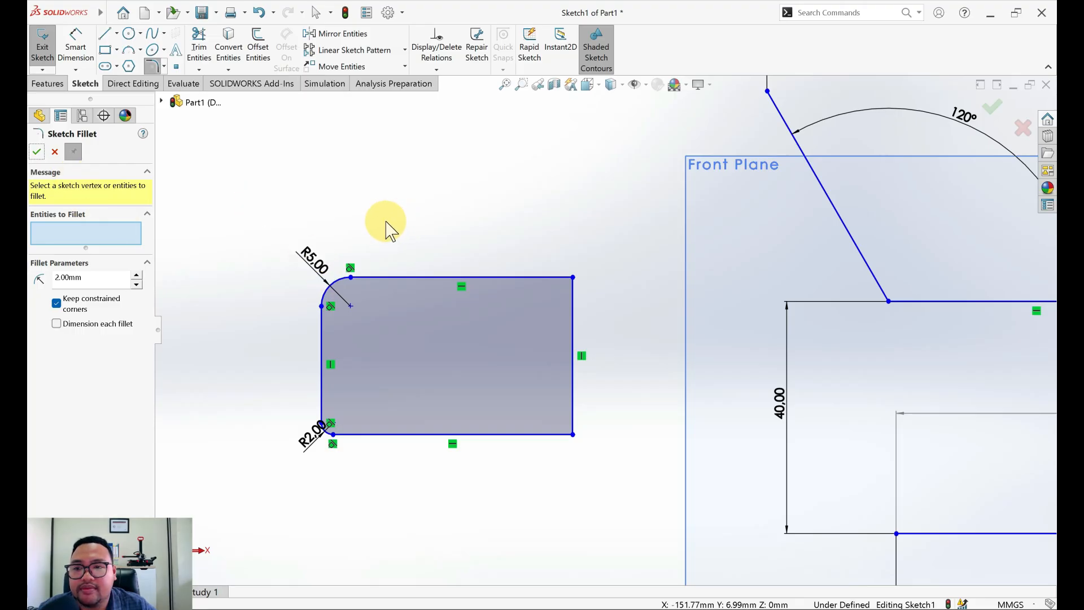
# - Chamfer the rectangle's upper-right corner with a distance-distance Sketch Chamfer at an equal distance of 5 mm
pyautogui.click(164, 66)
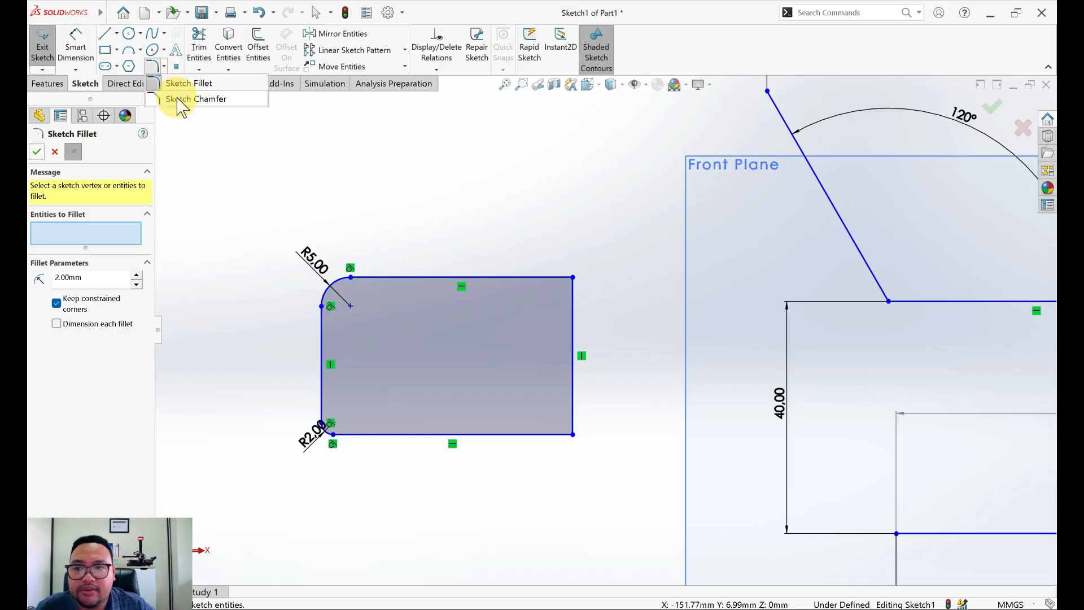
pyautogui.click(177, 99)
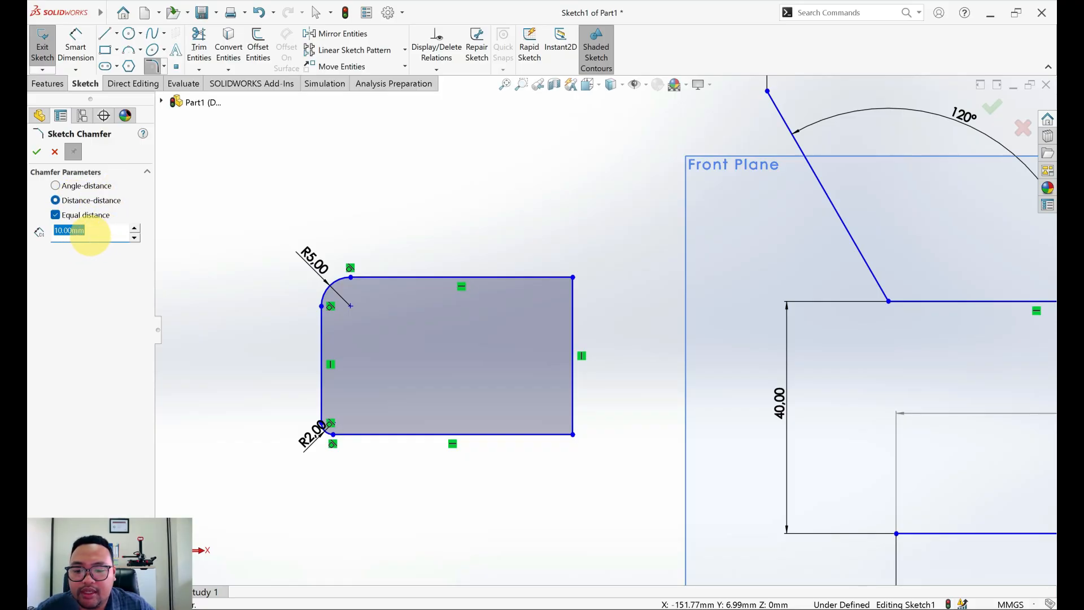
pyautogui.write('5')
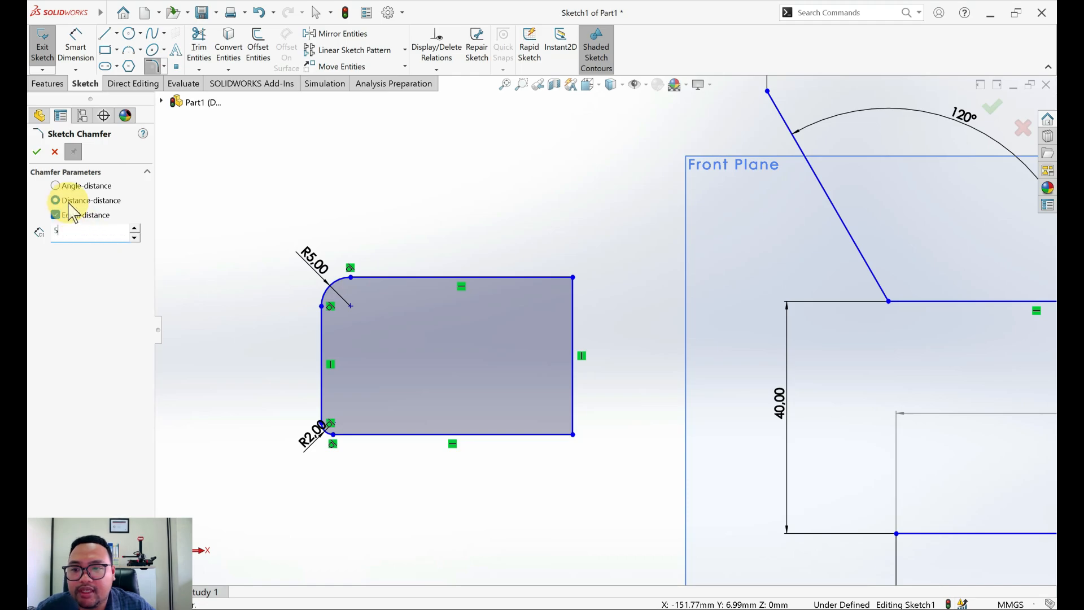
pyautogui.click(573, 278)
pyautogui.scroll(1, 577, 299)
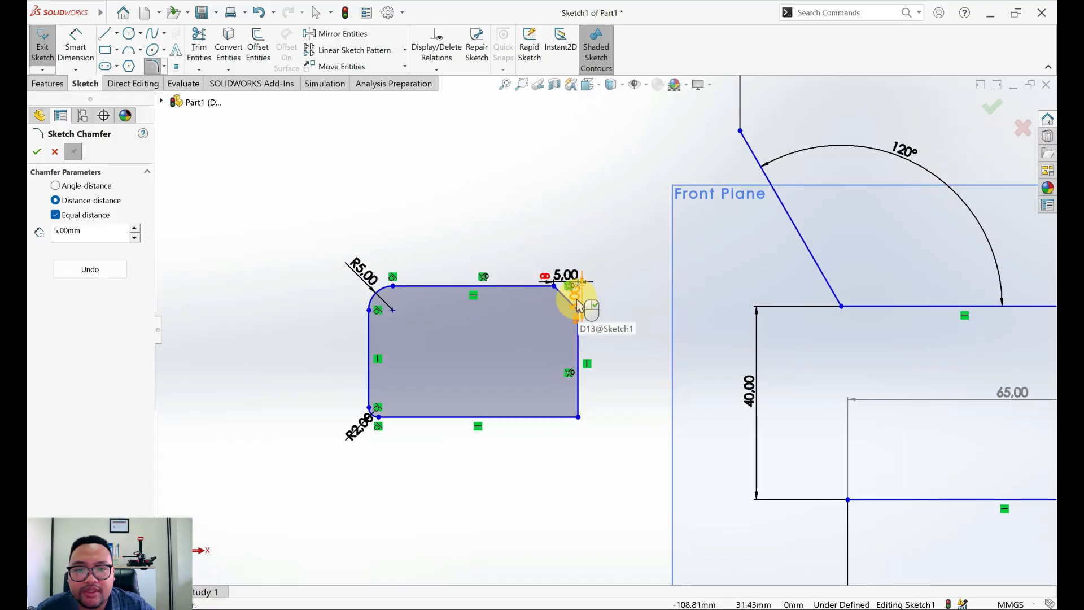
pyautogui.scroll(-5, 577, 304)
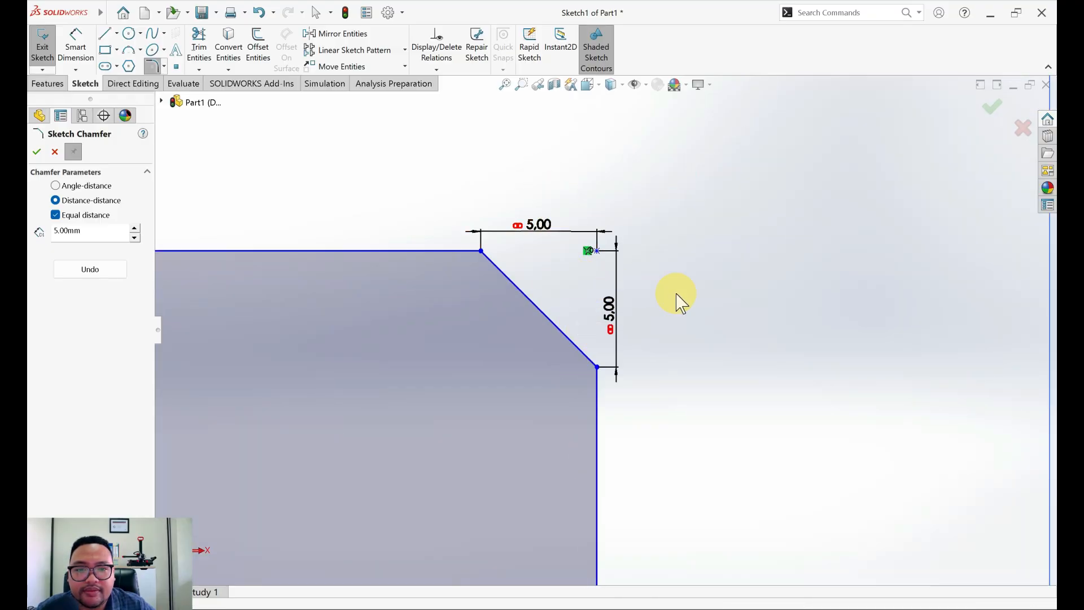
pyautogui.scroll(-1, 560, 289)
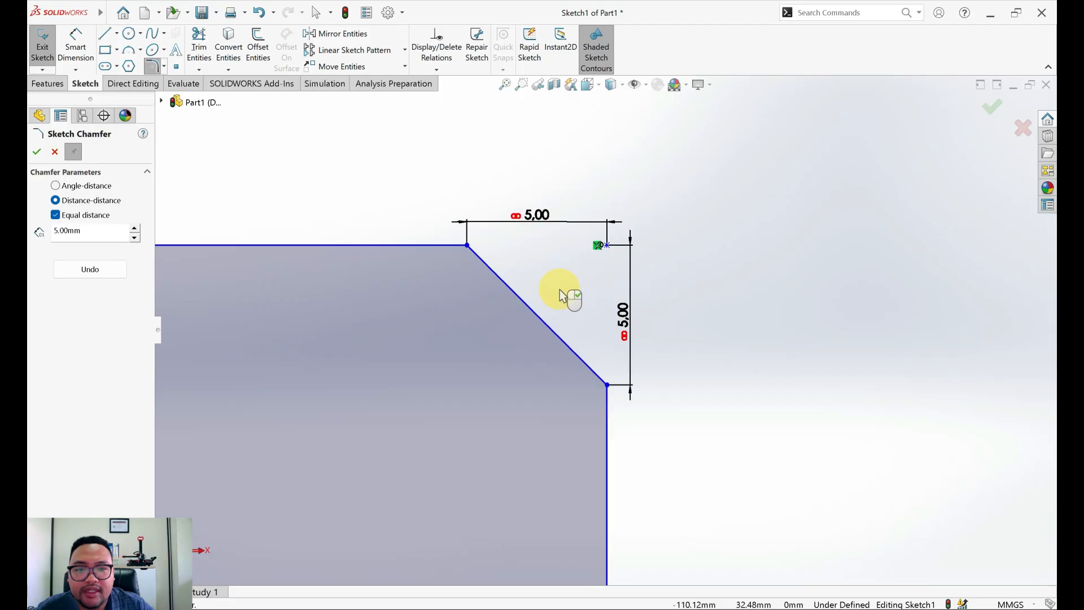
# - Chamfer the rectangle's lower-right corner with an angle-distance Sketch Chamfer of 5 mm at 30 degrees
pyautogui.scroll(5, 560, 294)
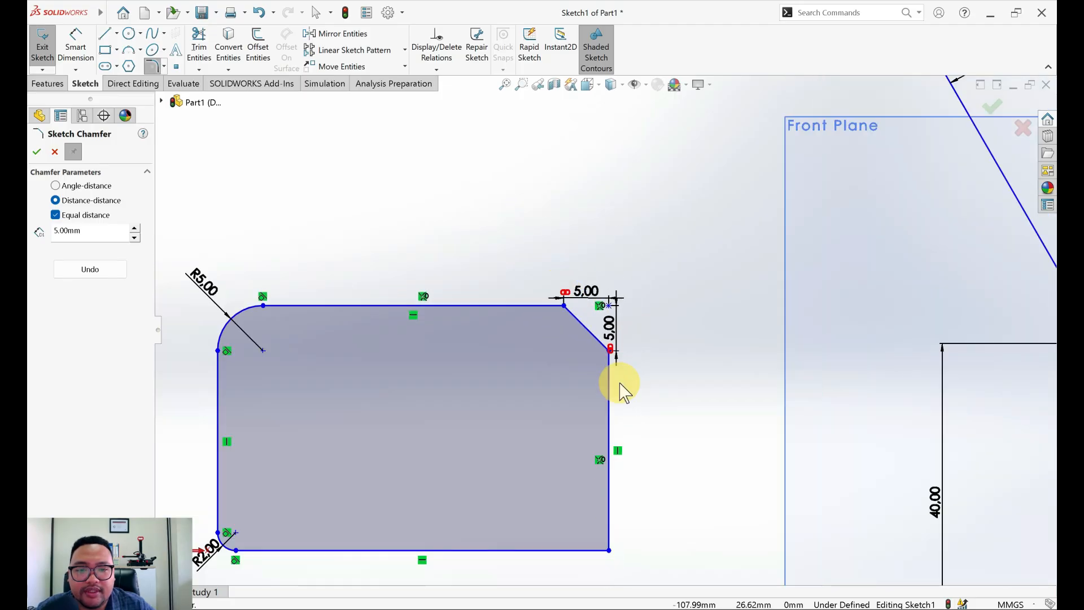
pyautogui.keyDown('ctrl'); pyautogui.moveTo(607, 416); pyautogui.dragTo(612, 402, button='middle'); pyautogui.keyUp('ctrl')
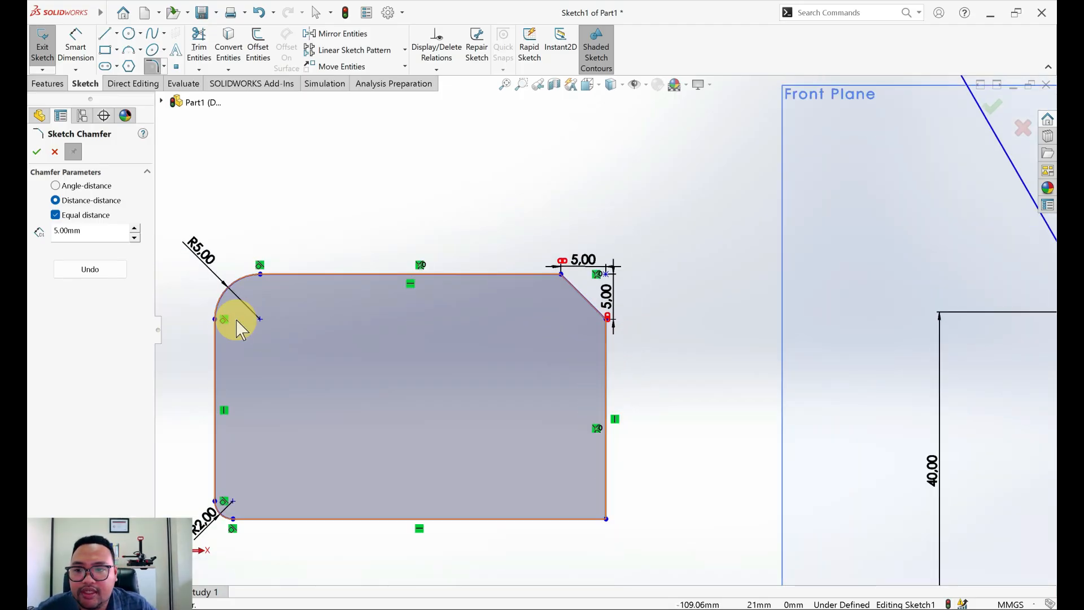
pyautogui.click(88, 186)
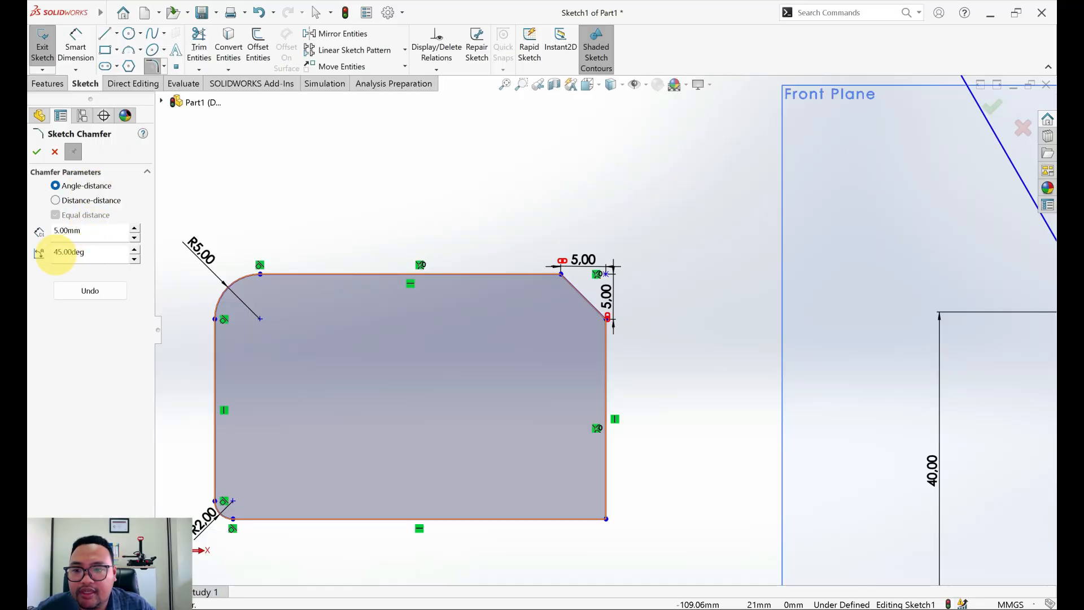
pyautogui.doubleClick(56, 252)
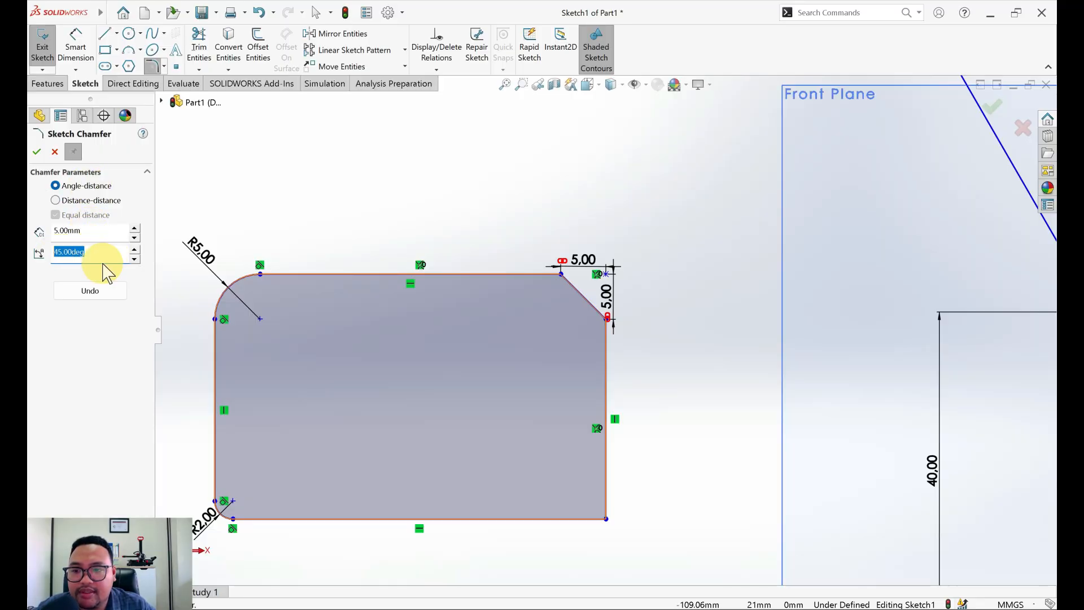
pyautogui.write('30')
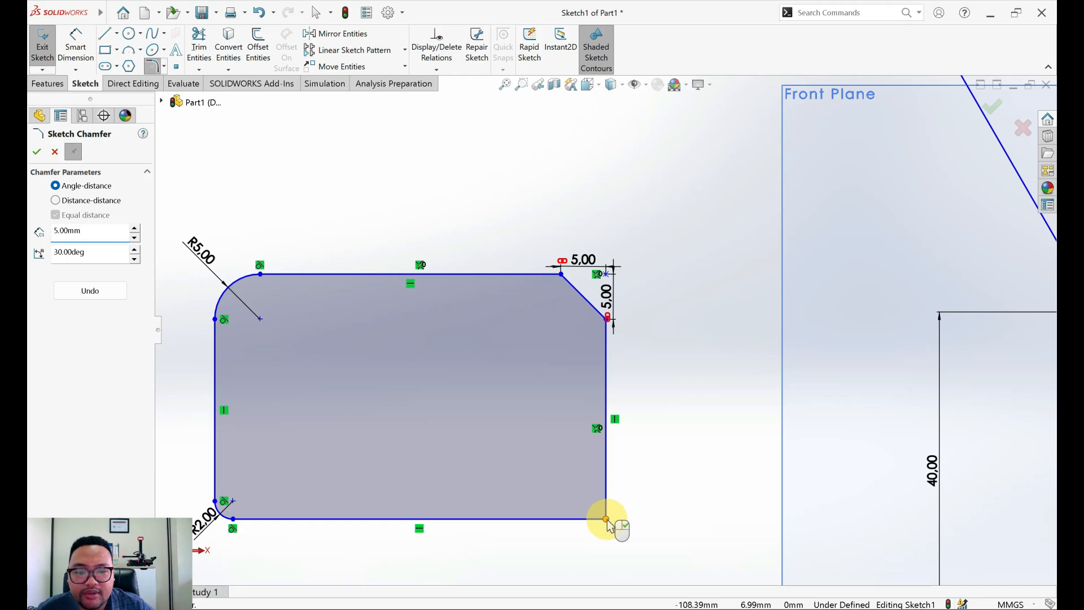
pyautogui.click(606, 519)
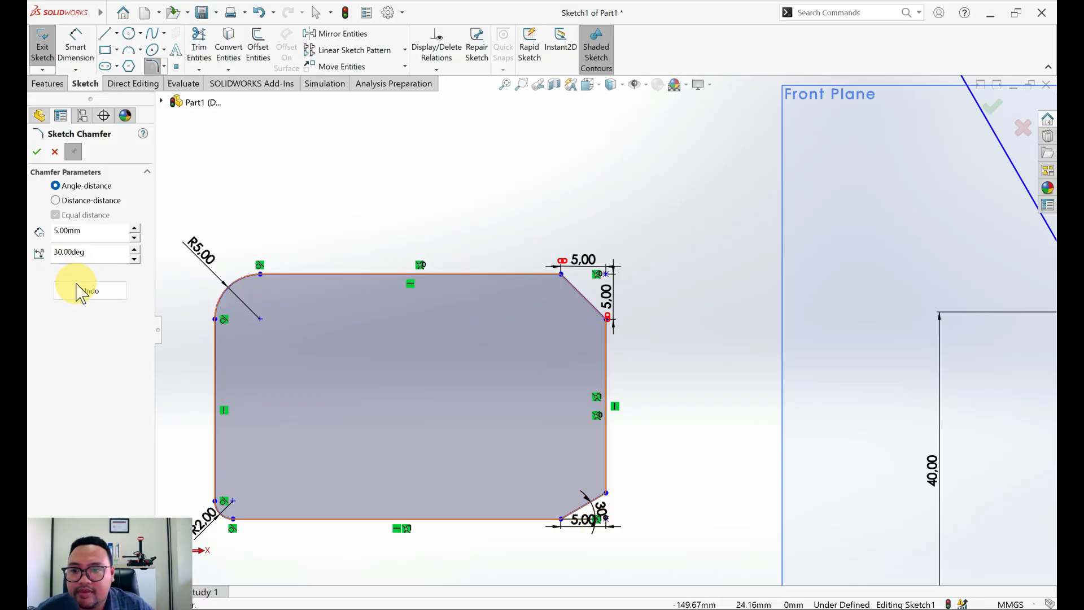
# - Set the Sketch Chamfer to distance-distance without equal distance, using 5 mm and 10 mm, and leave the command without chamfering a corner
pyautogui.click(74, 201)
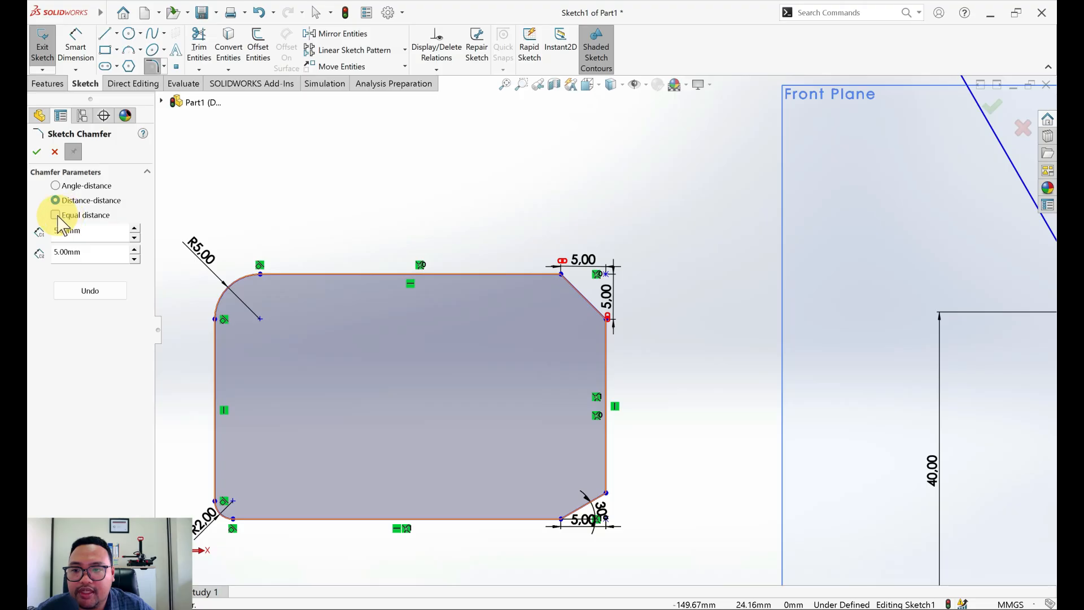
pyautogui.click(56, 215)
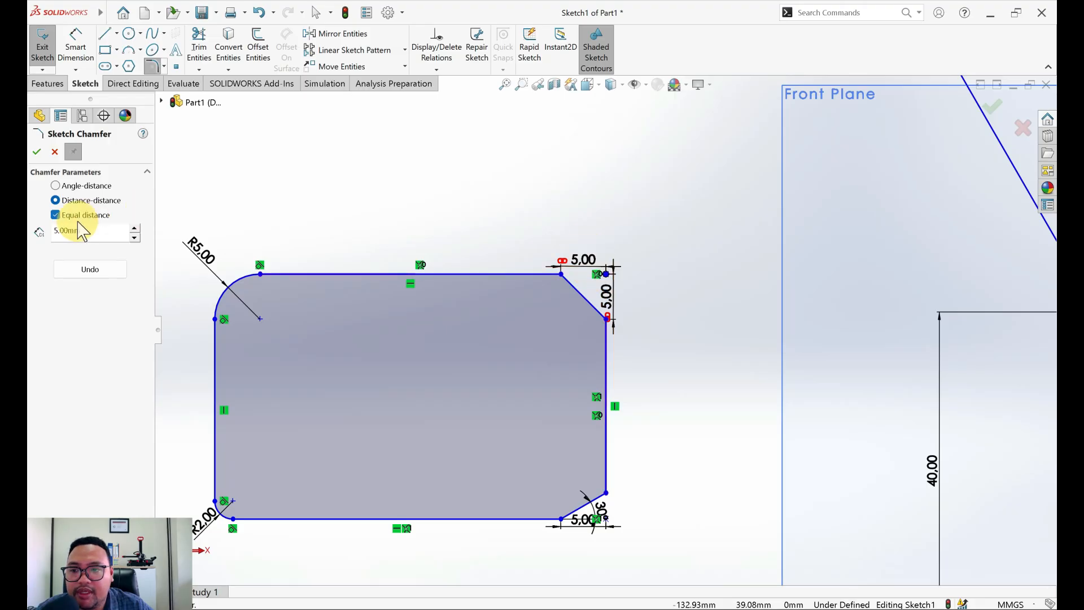
pyautogui.click(56, 215)
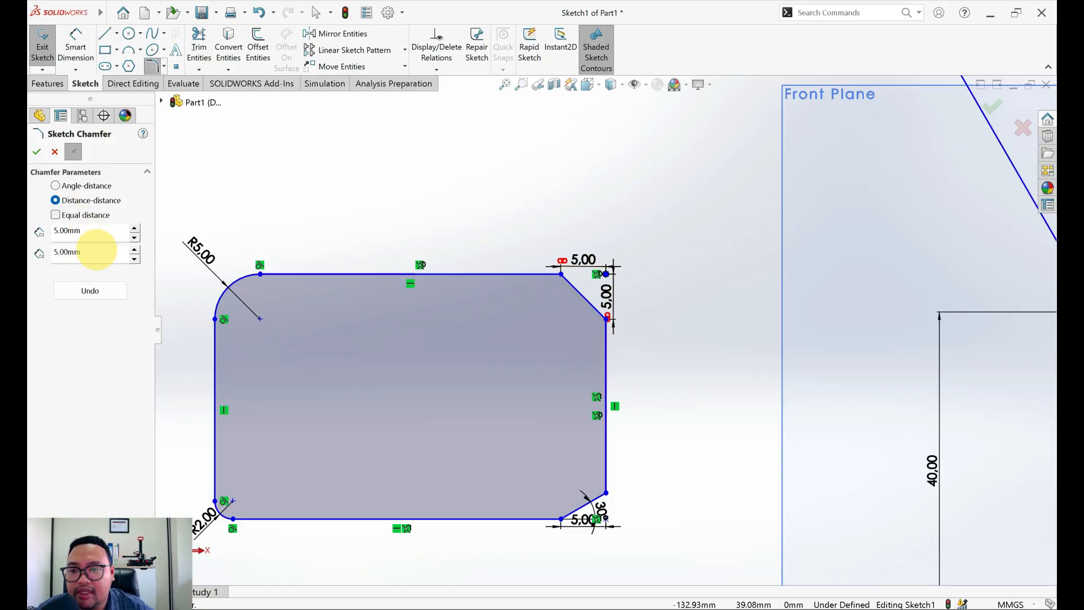
pyautogui.click(68, 252)
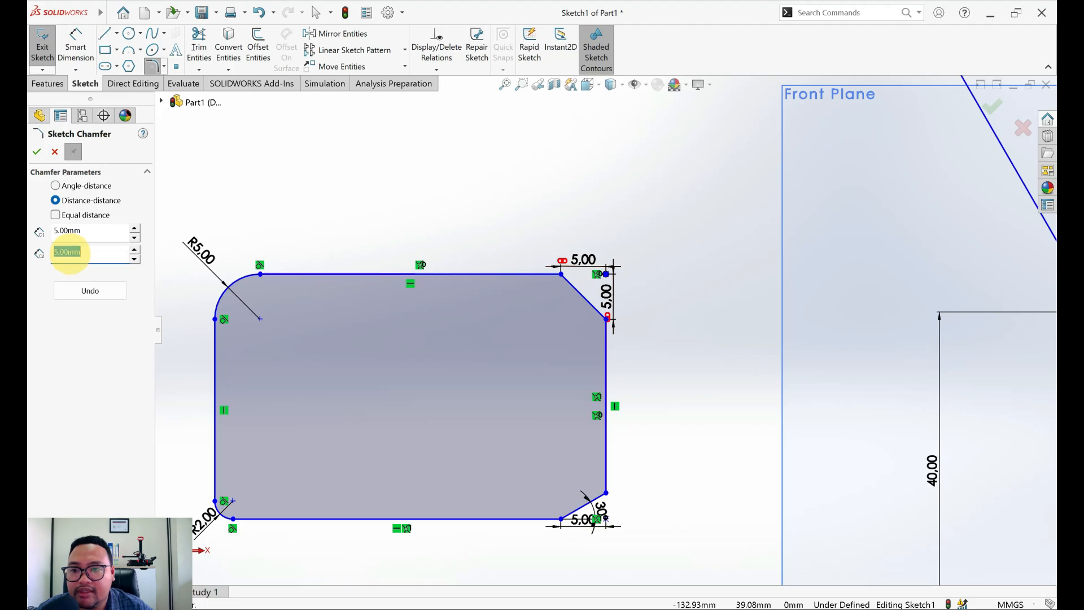
pyautogui.write('10')
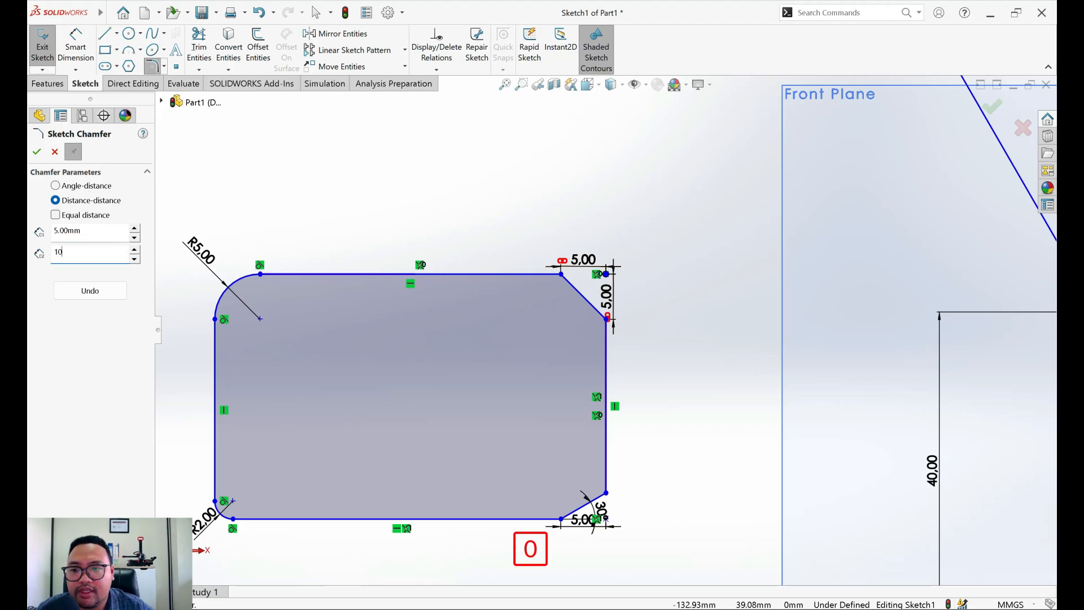
pyautogui.click(67, 230)
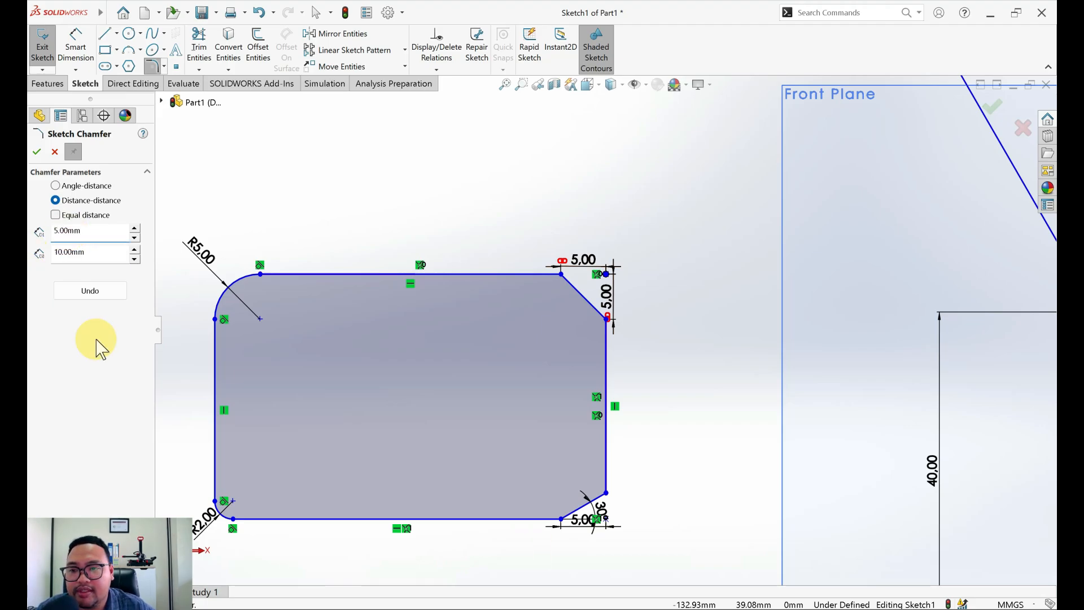
pyautogui.scroll(-1, 533, 303)
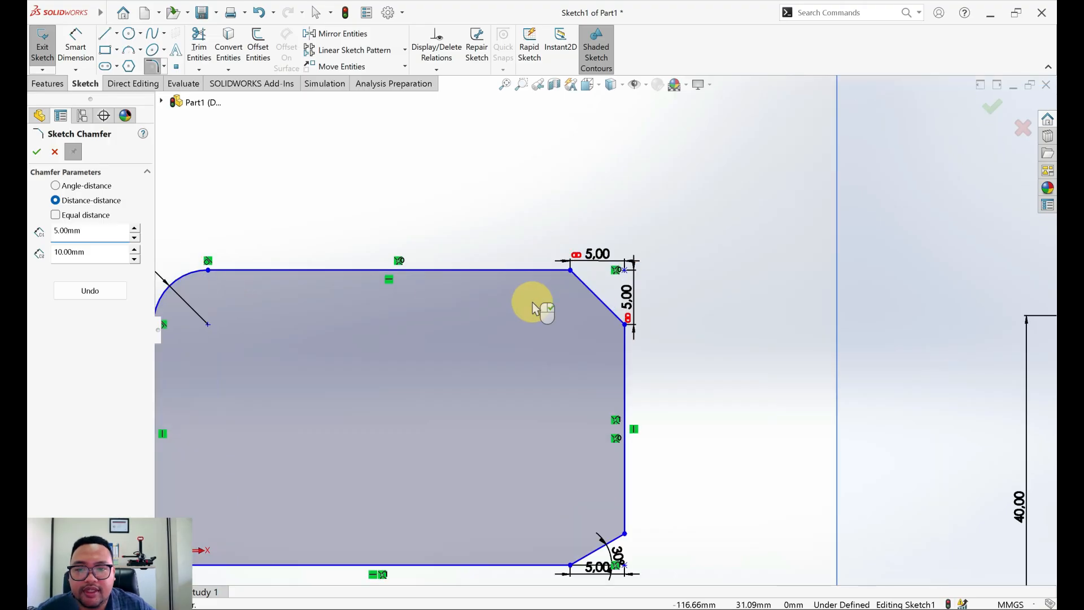
pyautogui.scroll(2, 533, 303)
pyautogui.scroll(1, 533, 302)
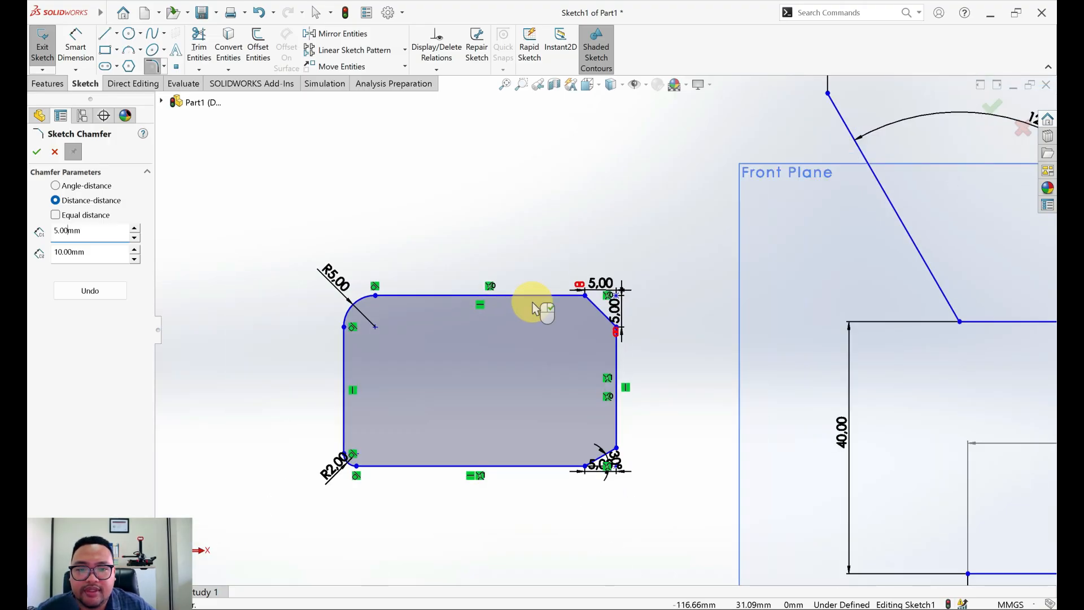
pyautogui.press('Escape')
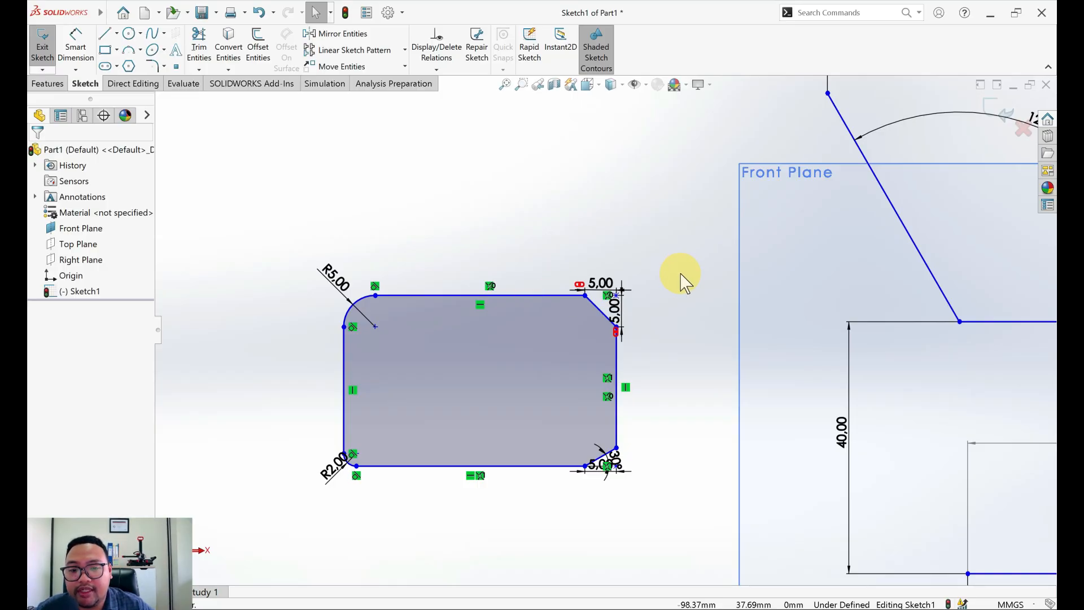
# - Examine the whole sketch, from the filleted and chamfered rectangle to the dimensioned lines and circles
pyautogui.scroll(-2, 682, 291)
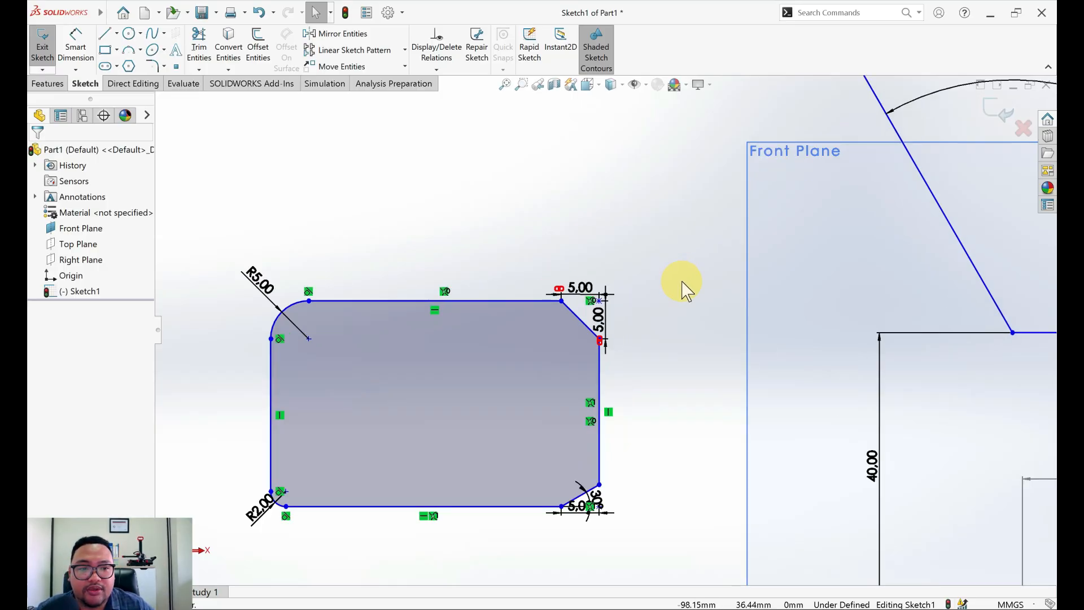
pyautogui.scroll(5, 683, 288)
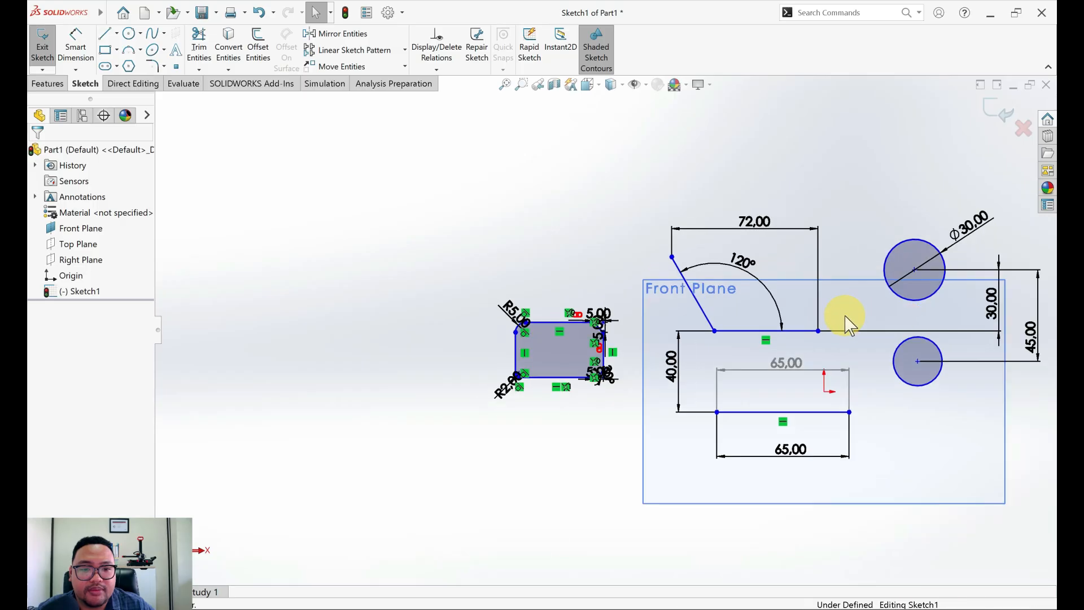
pyautogui.keyDown('ctrl'); pyautogui.moveTo(903, 324); pyautogui.dragTo(752, 312, button='middle'); pyautogui.keyUp('ctrl')
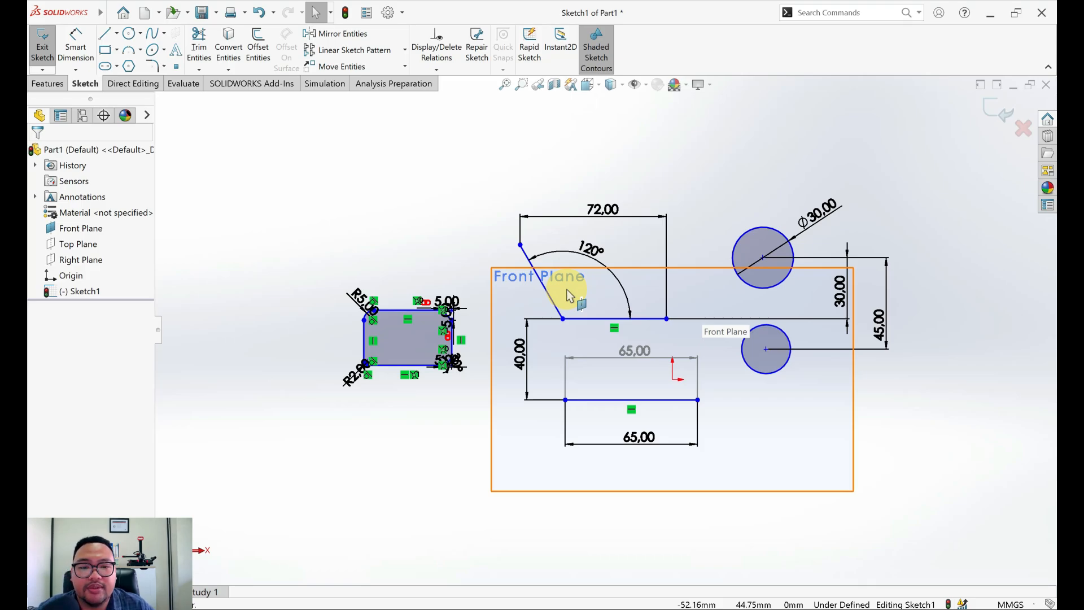
pyautogui.scroll(5, 565, 288)
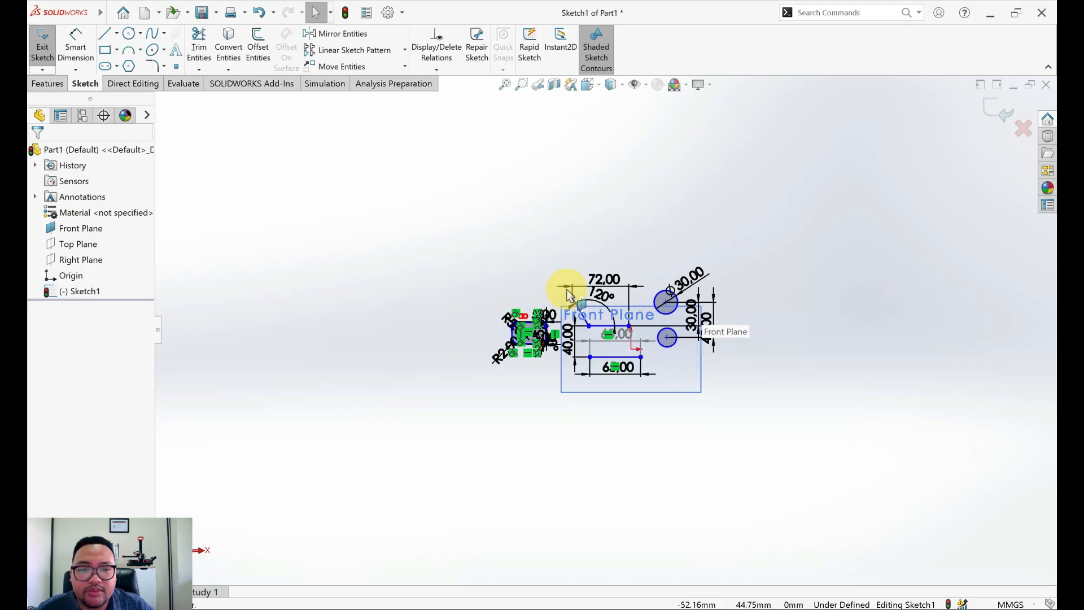
pyautogui.scroll(-4, 609, 310)
pyautogui.scroll(-4, 628, 340)
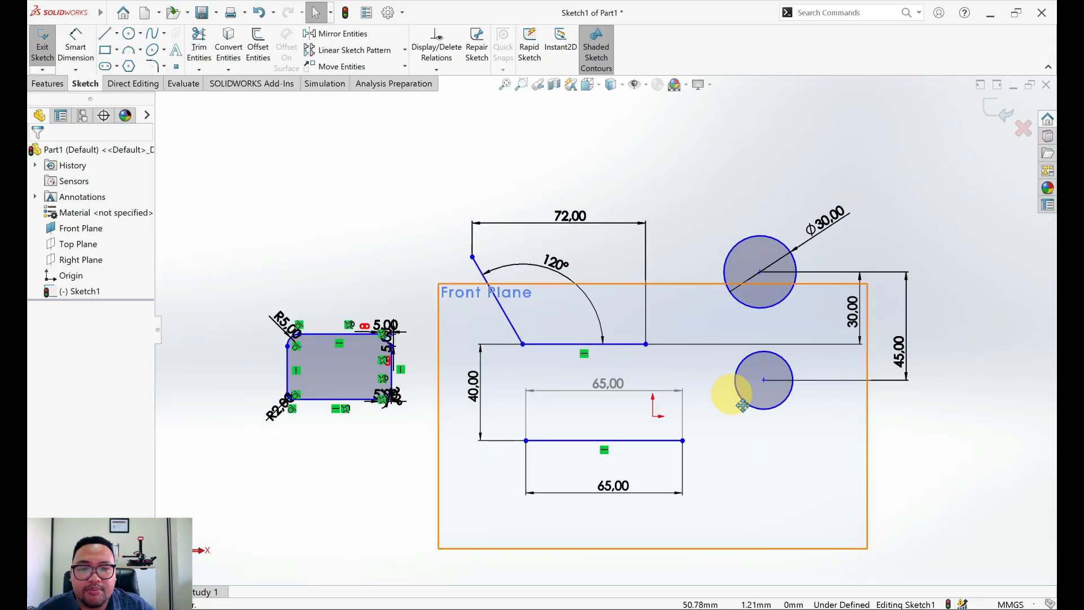
pyautogui.moveTo(734, 392)
pyautogui.keyDown('ctrl'); pyautogui.mouseDown(button='middle')
pyautogui.moveTo(666, 373)
pyautogui.moveTo(779, 388)
pyautogui.moveTo(822, 426)
pyautogui.moveTo(750, 379)
pyautogui.mouseUp(button='middle'); pyautogui.keyUp('ctrl')
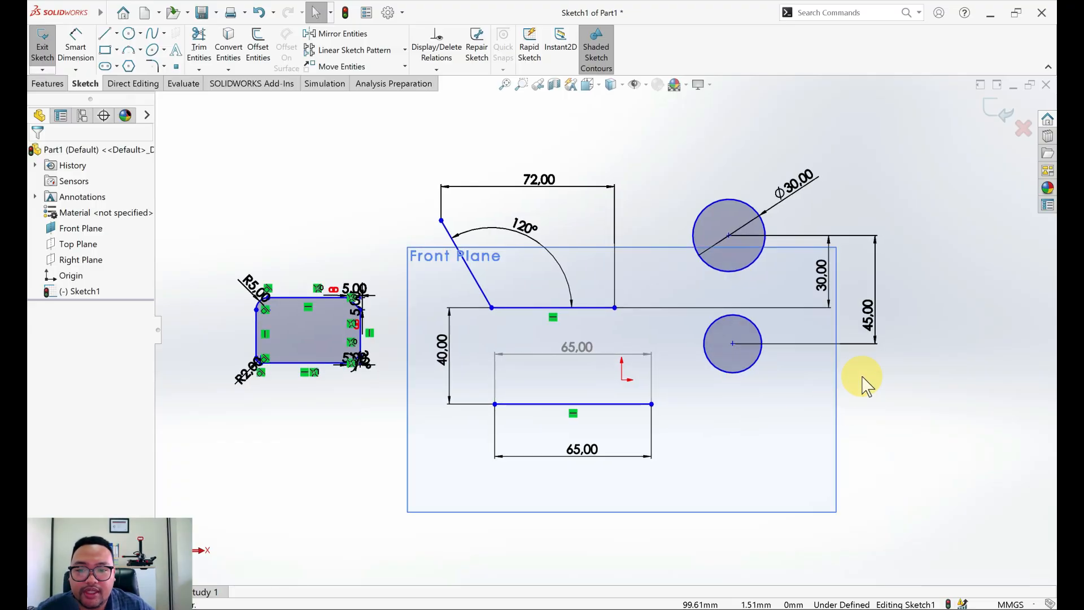
pyautogui.scroll(-1, 737, 361)
pyautogui.scroll(2, 736, 362)
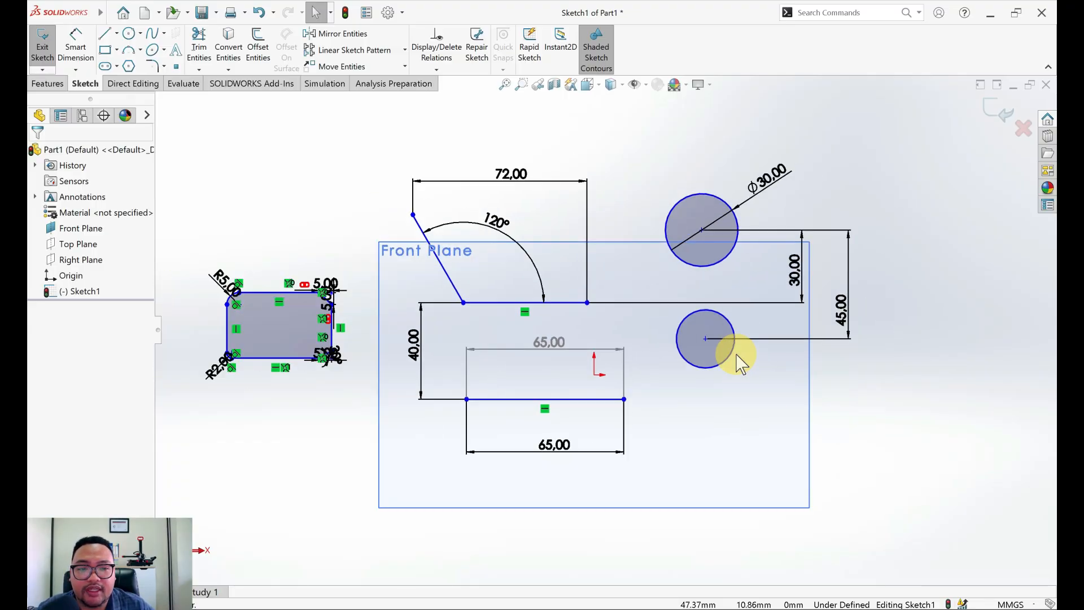
# - Orbit the sketch out of its plane and restore the Normal To view of the sketch plane, doing this twice
pyautogui.moveTo(902, 365); pyautogui.dragTo(813, 394, button='middle')
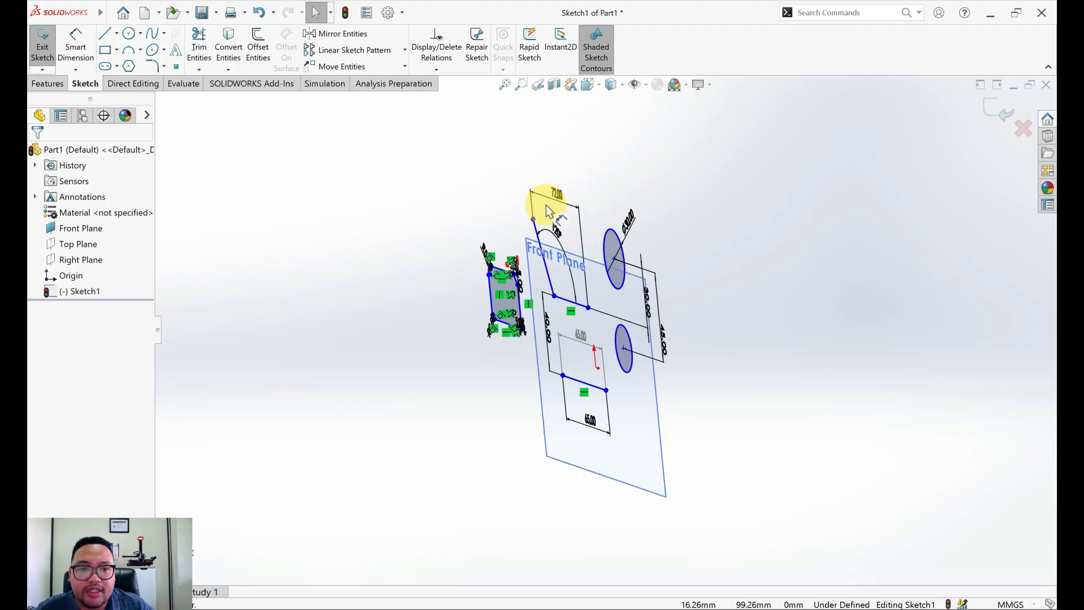
pyautogui.click(602, 86)
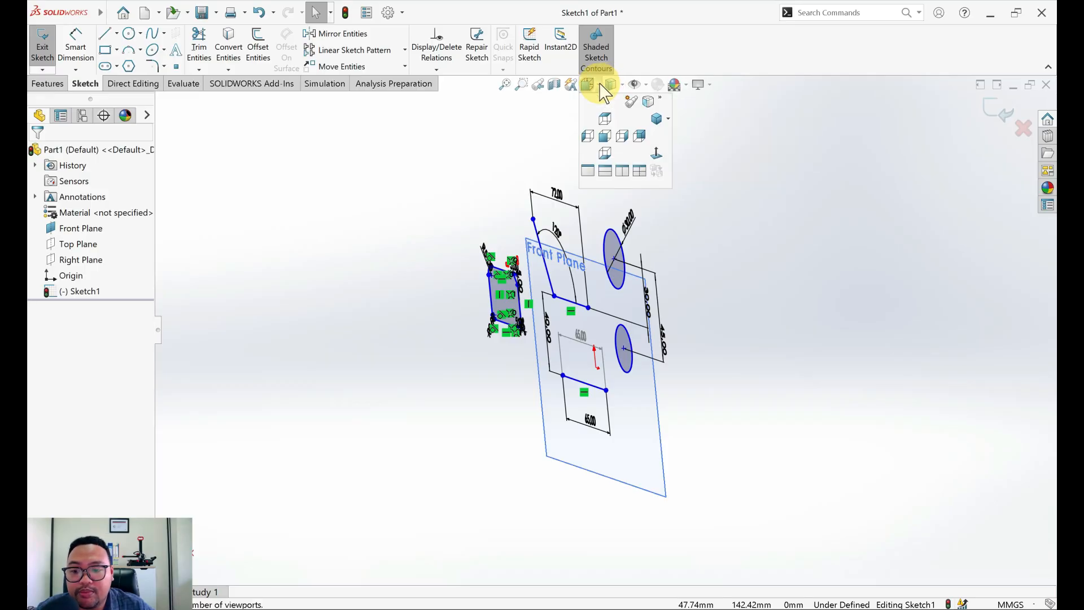
pyautogui.click(658, 155)
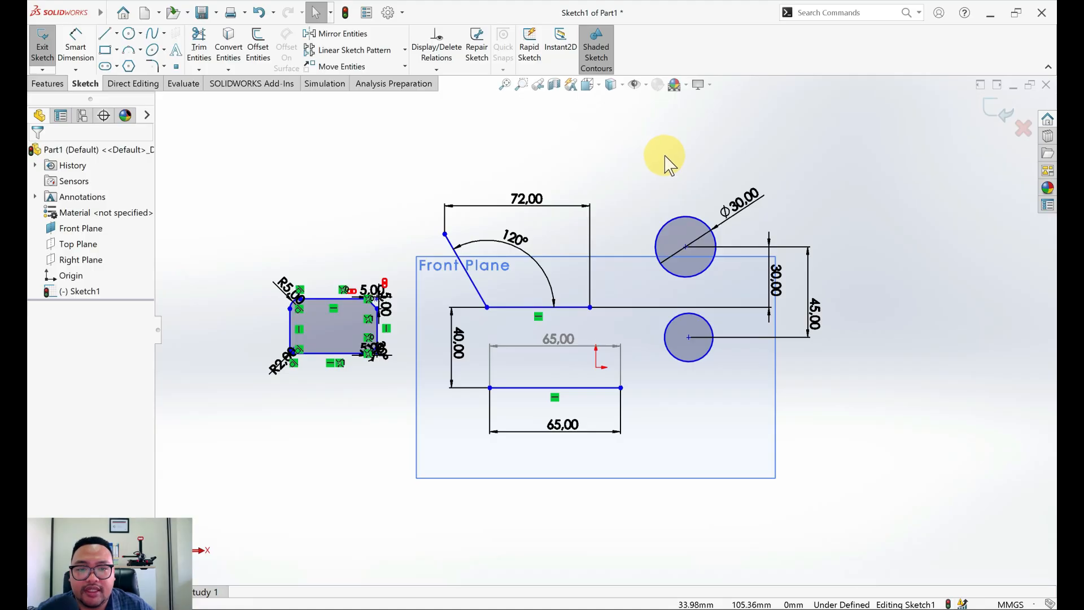
pyautogui.scroll(-1, 664, 156)
pyautogui.scroll(1, 665, 156)
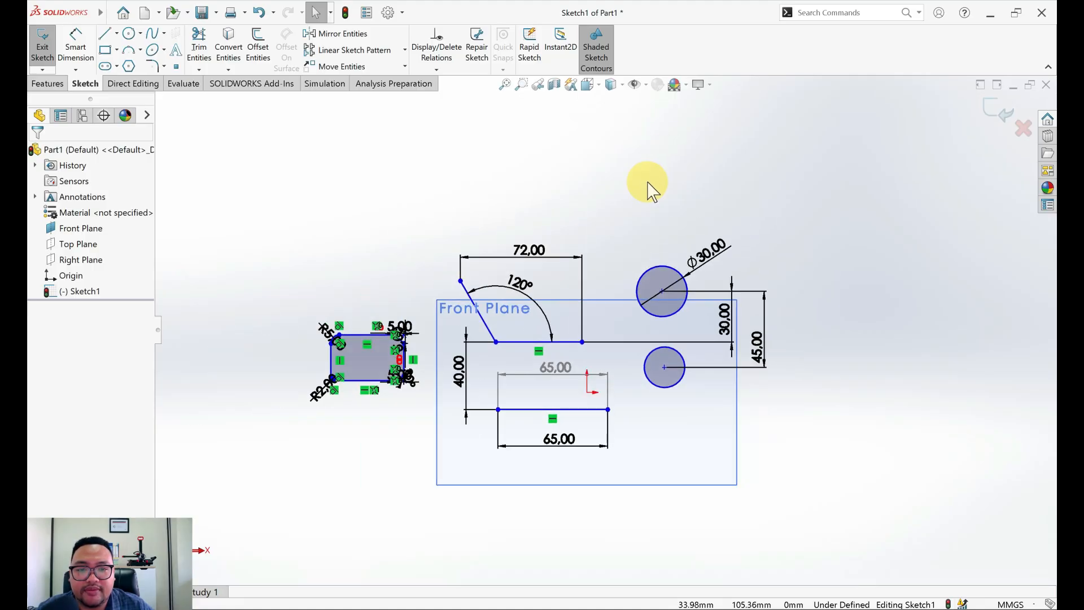
pyautogui.moveTo(649, 184); pyautogui.dragTo(552, 203, button='middle')
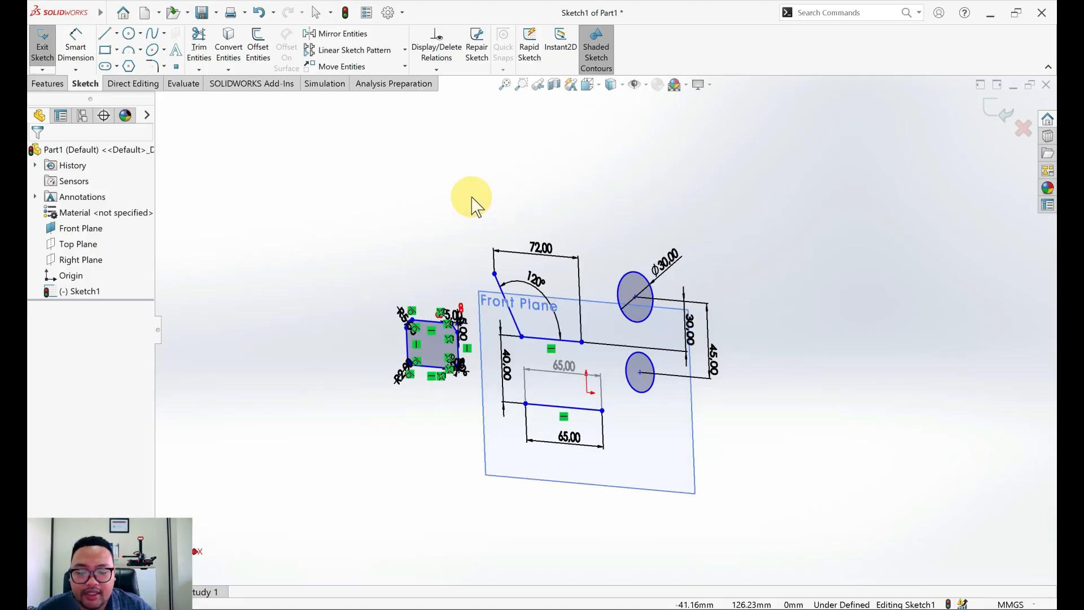
pyautogui.moveTo(433, 214); pyautogui.dragTo(433, 214)
pyautogui.press('space')
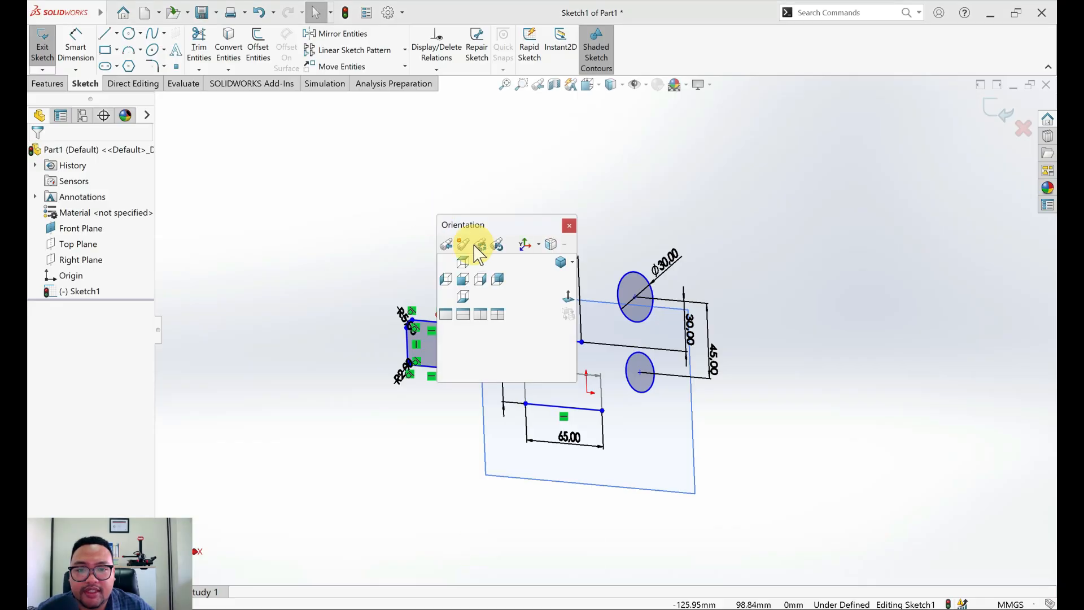
pyautogui.click(569, 297)
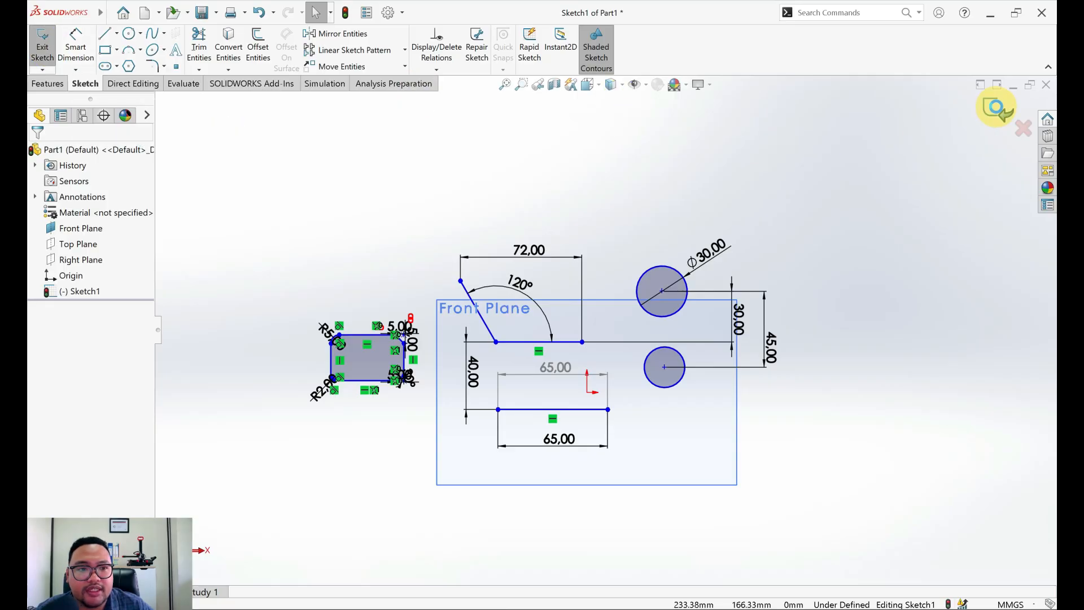
# - Exit the sketch, clear the selection and display the part in the isometric view
pyautogui.click(997, 109)
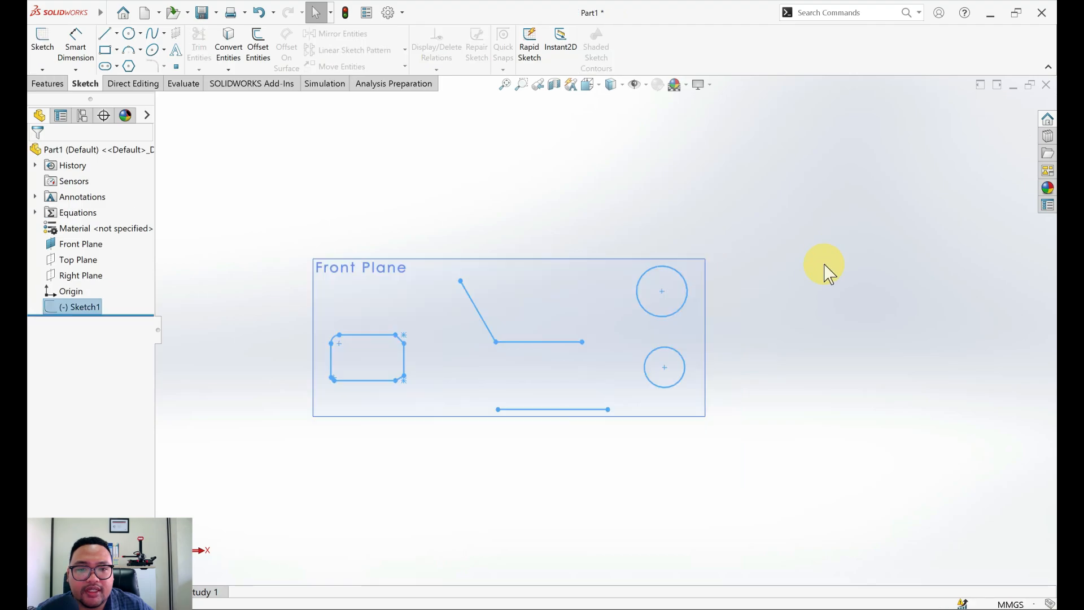
pyautogui.click(790, 291)
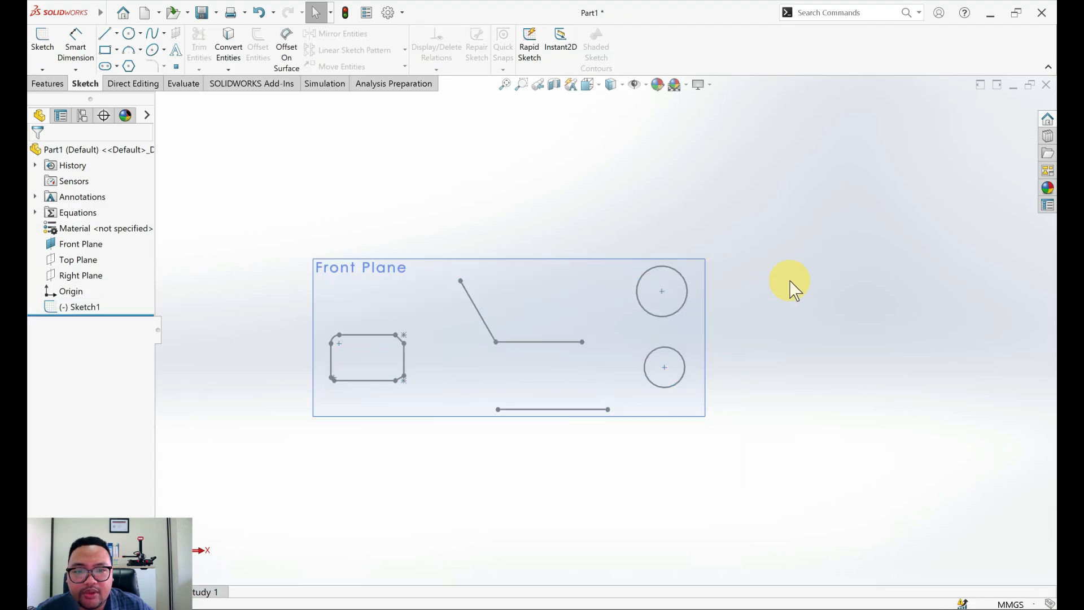
pyautogui.moveTo(780, 288); pyautogui.dragTo(769, 307, button='middle')
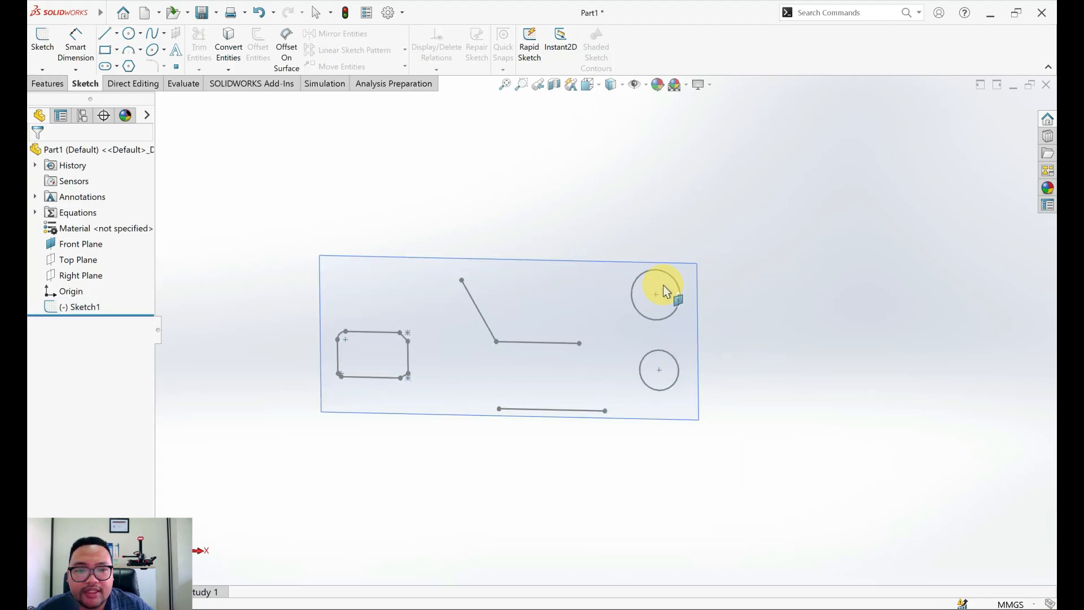
pyautogui.click(679, 293)
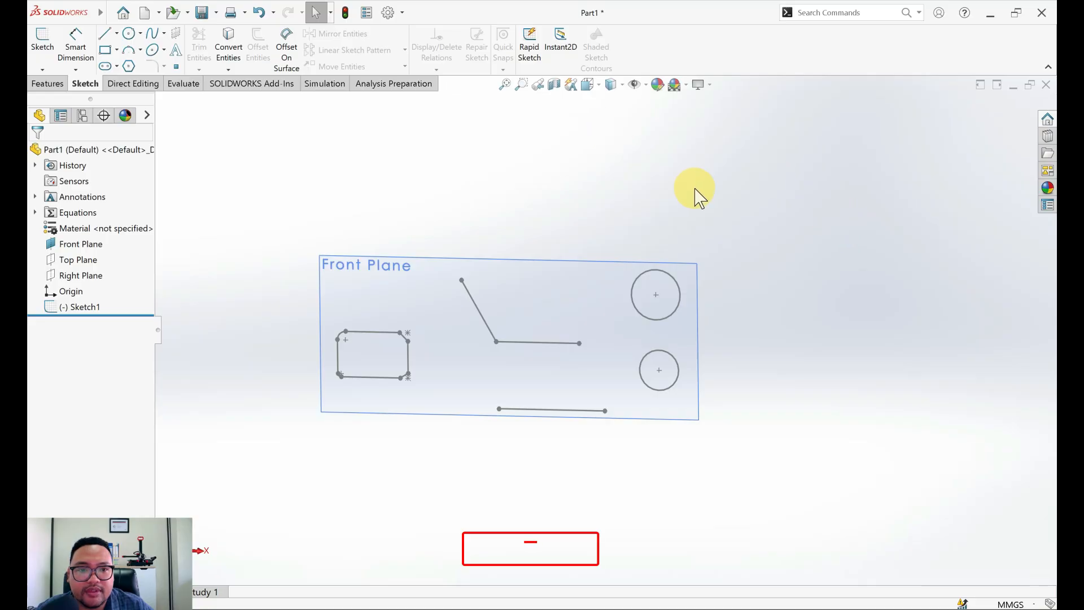
pyautogui.press('space')
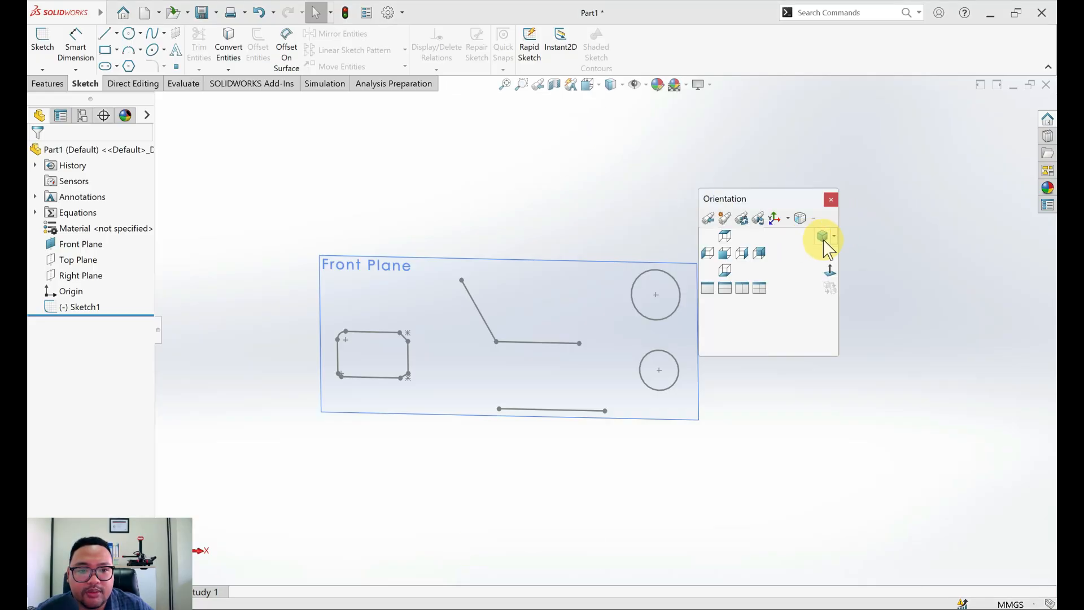
pyautogui.click(823, 239)
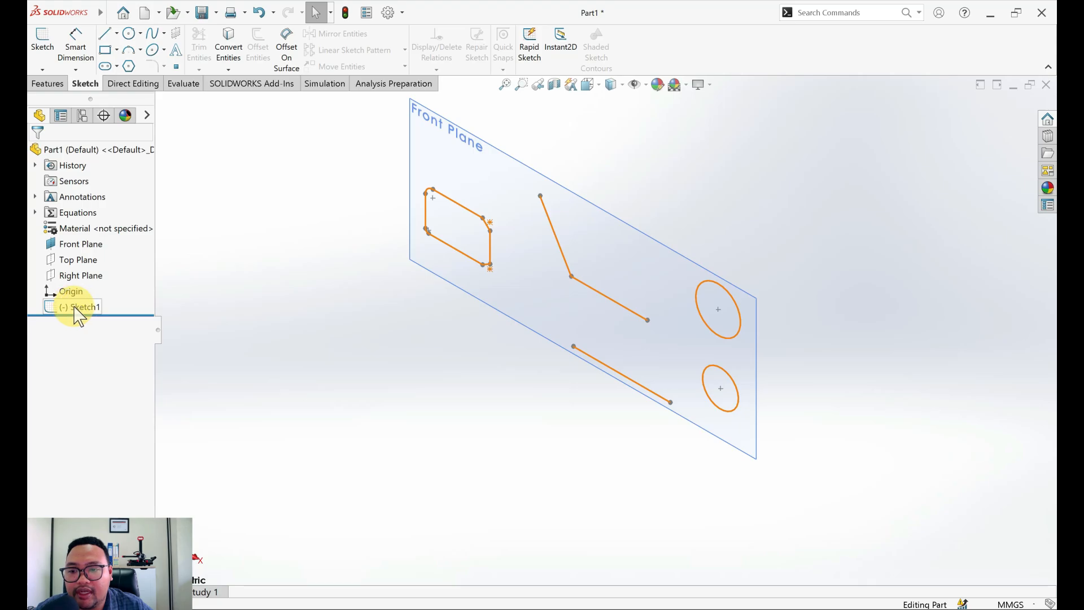
# - Reopen Sketch1 for editing
pyautogui.rightClick(76, 311)
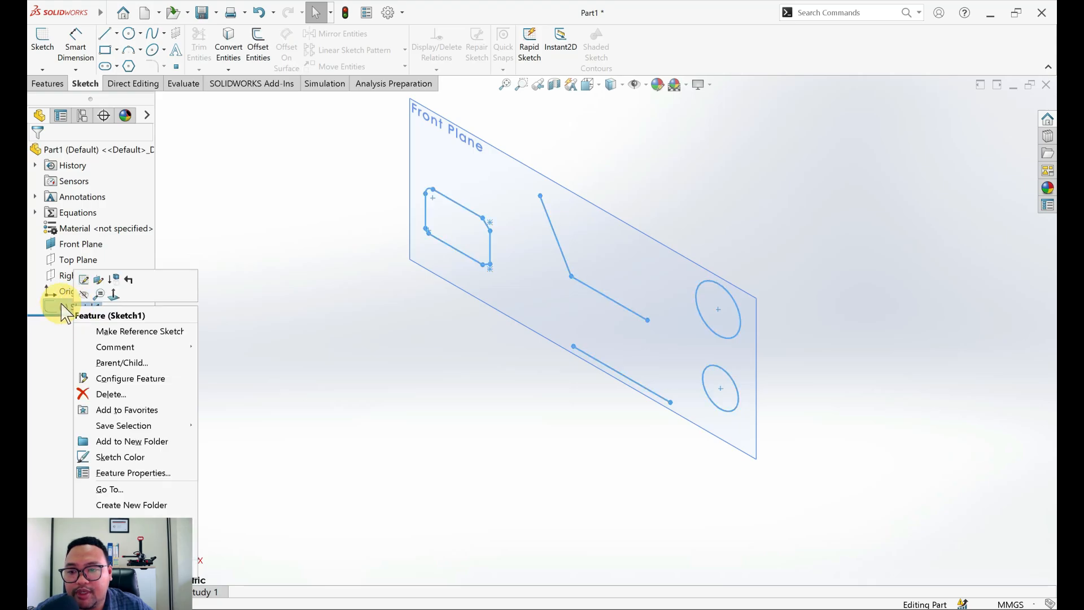
pyautogui.click(84, 278)
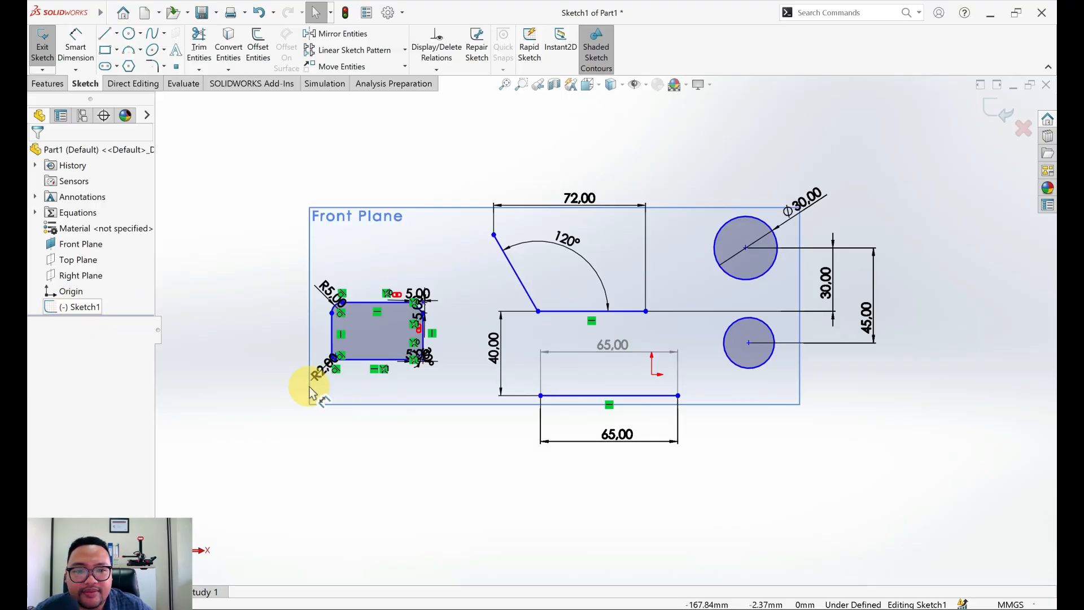
pyautogui.click(588, 360)
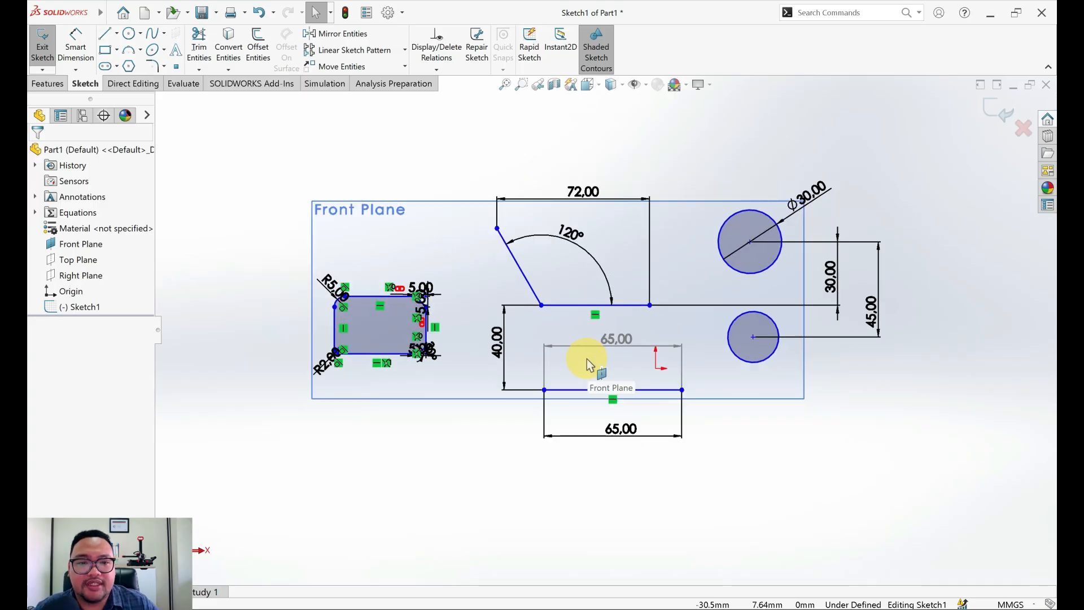